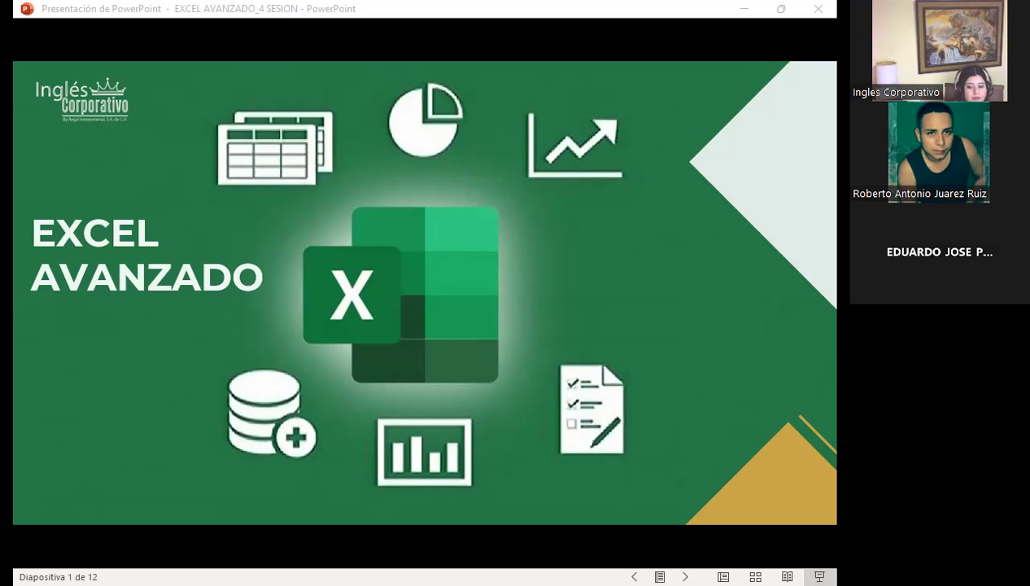
# - Switch from the slideshow to the Excel Avanzado course page in Firefox
pyautogui.hotkey('alt', 'Tab')
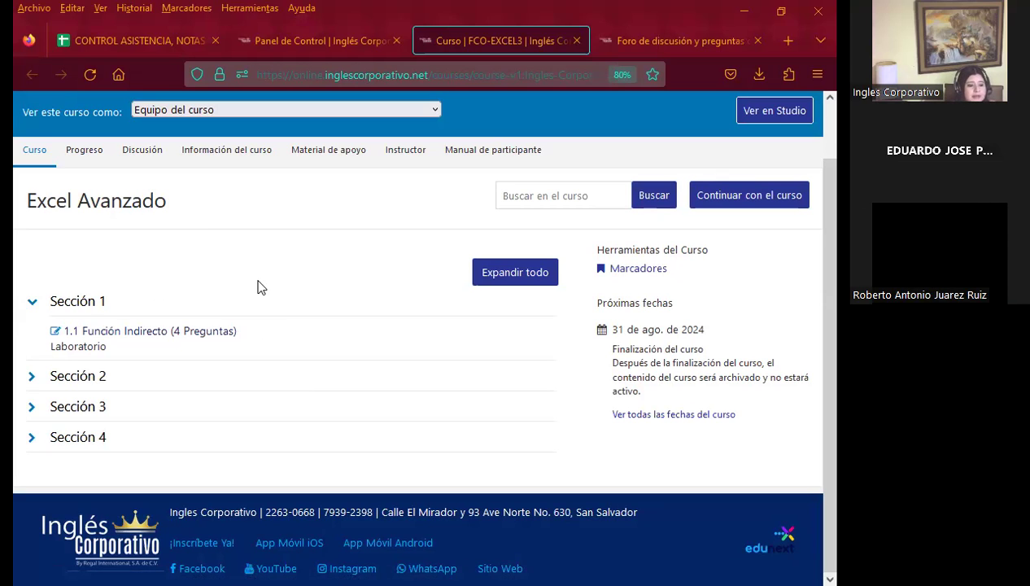
# - View the class #4 'Foro de discusión y preguntas' forum page from its top
pyautogui.click(651, 44)
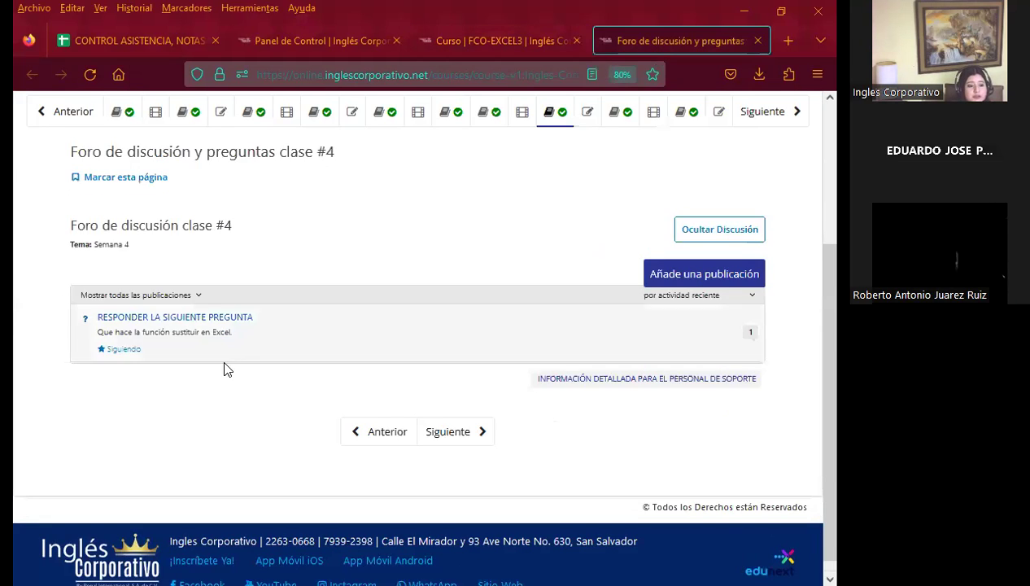
pyautogui.scroll(3, 369, 348)
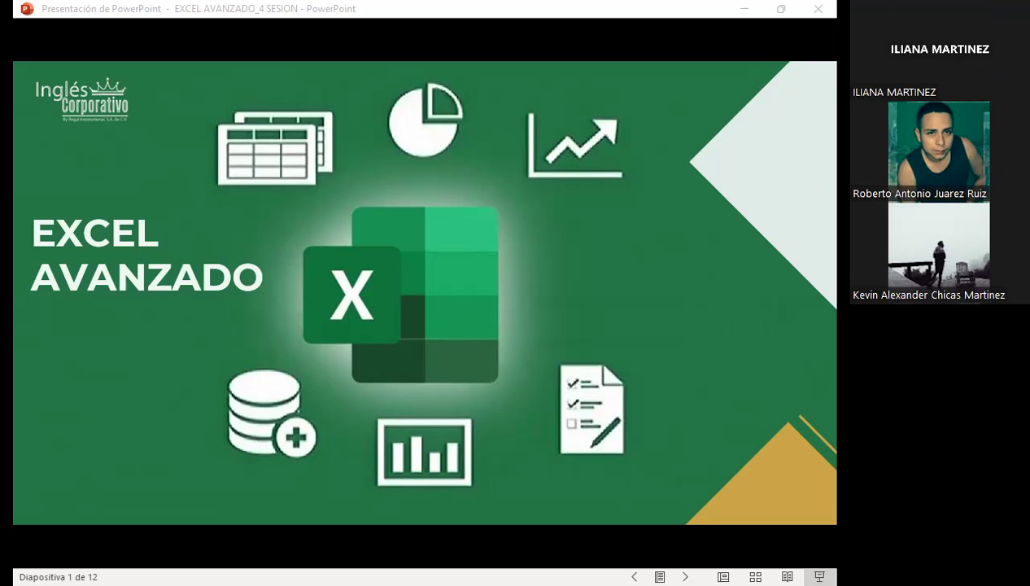
# - Advance past the Agenda to slide 3, Objetivo de sesión
pyautogui.click(393, 335)
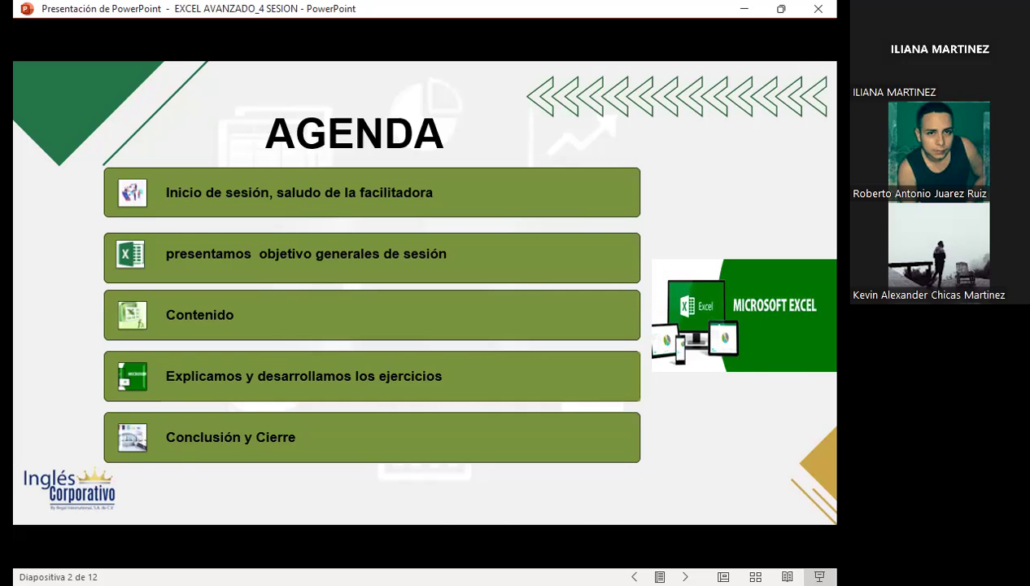
pyautogui.press('Right')
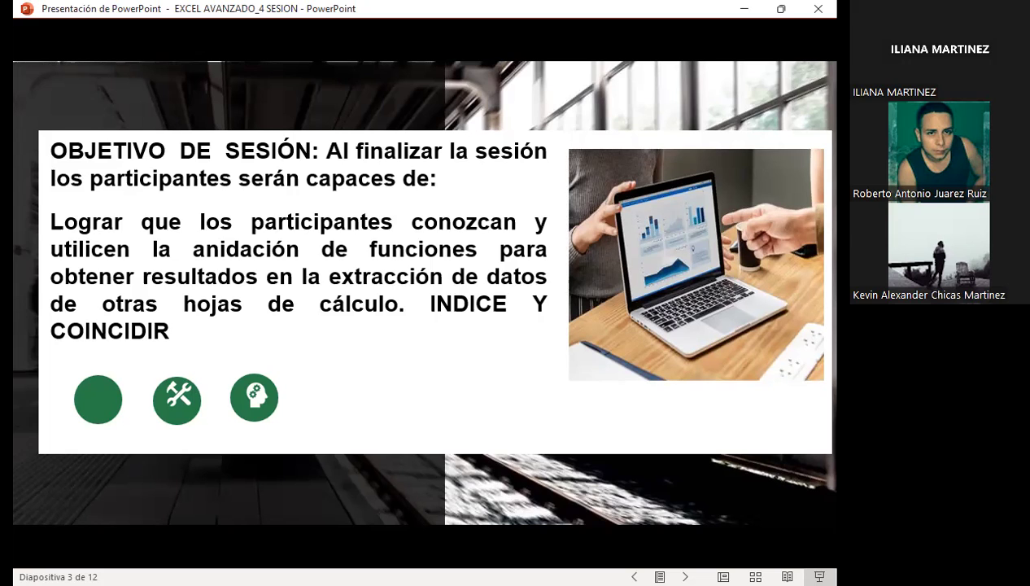
# - Step ahead to slide 5, then back to slide 4, FUNCIÓN INDIRECTO
pyautogui.press('Right')
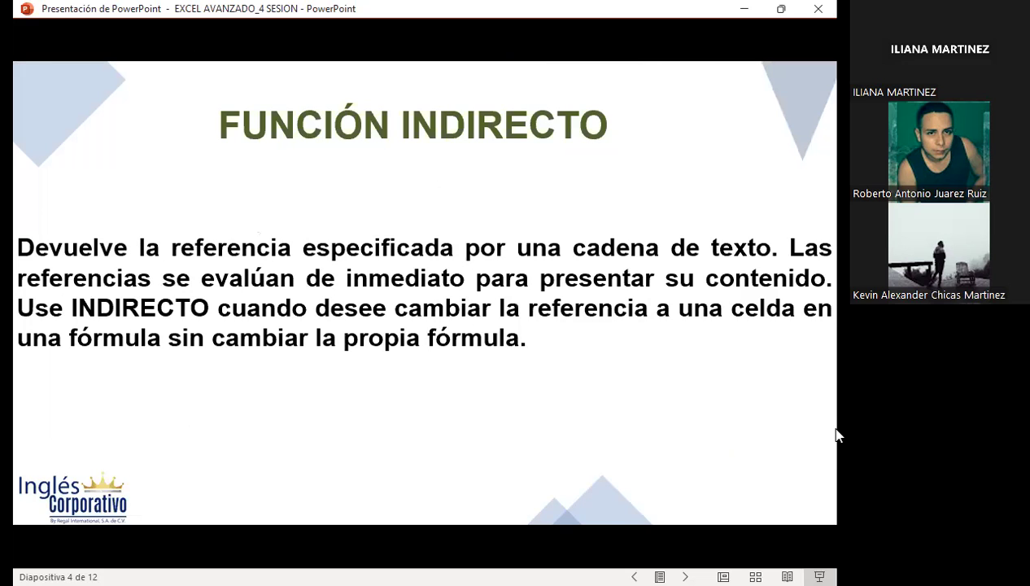
pyautogui.press('Right')
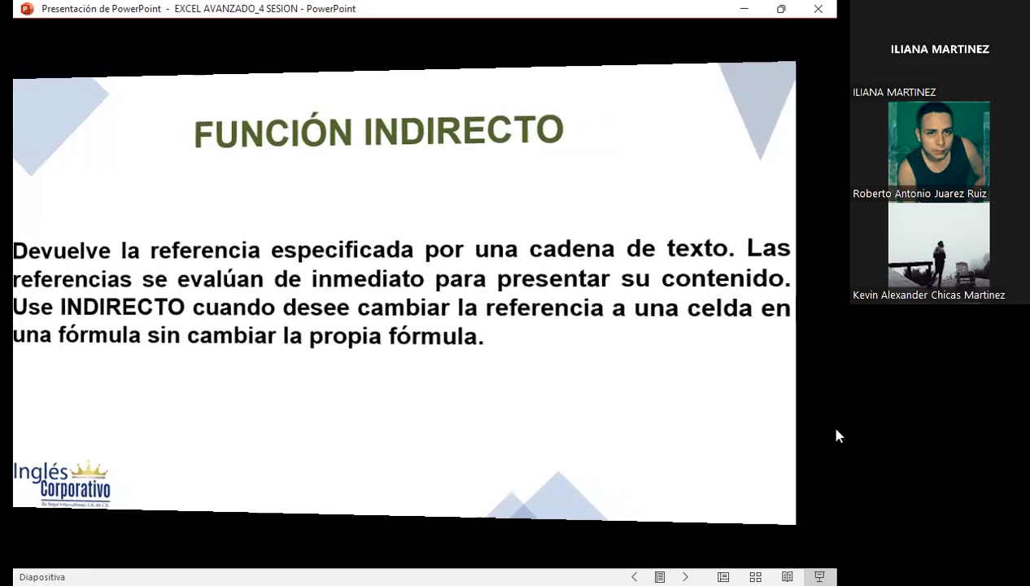
pyautogui.press('Left')
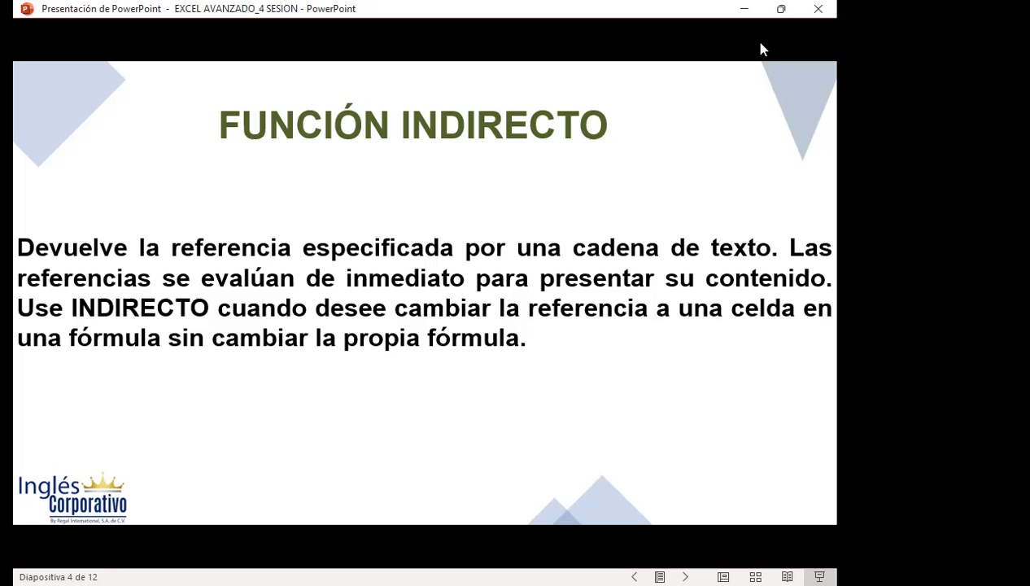
# - Advance to slide 5, INDICE, covering its matrix and reference forms
pyautogui.press('Right')
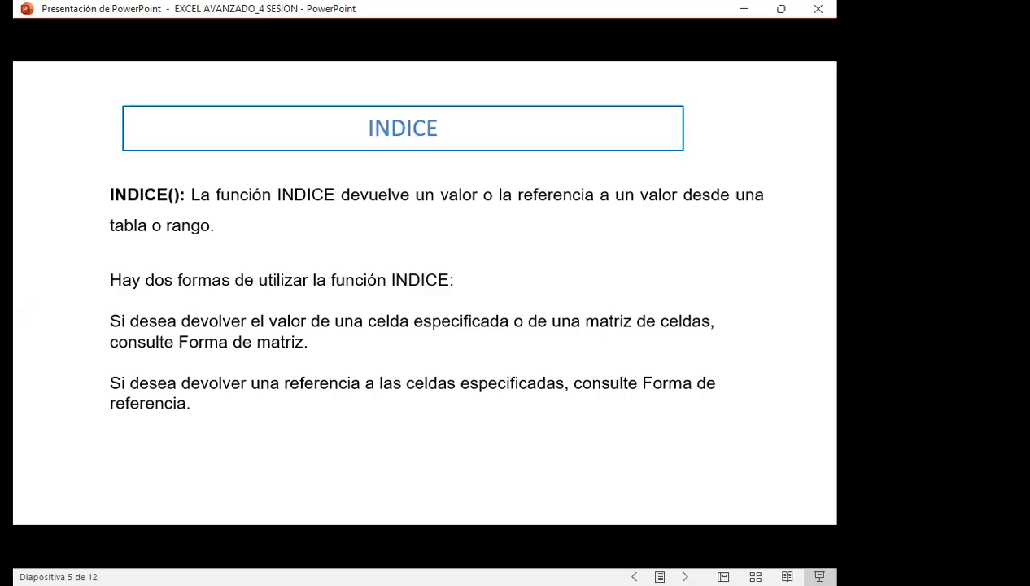
# - Advance through slide 6, Forma de matriz, to slide 7, COINCIDIR
pyautogui.press('Right')
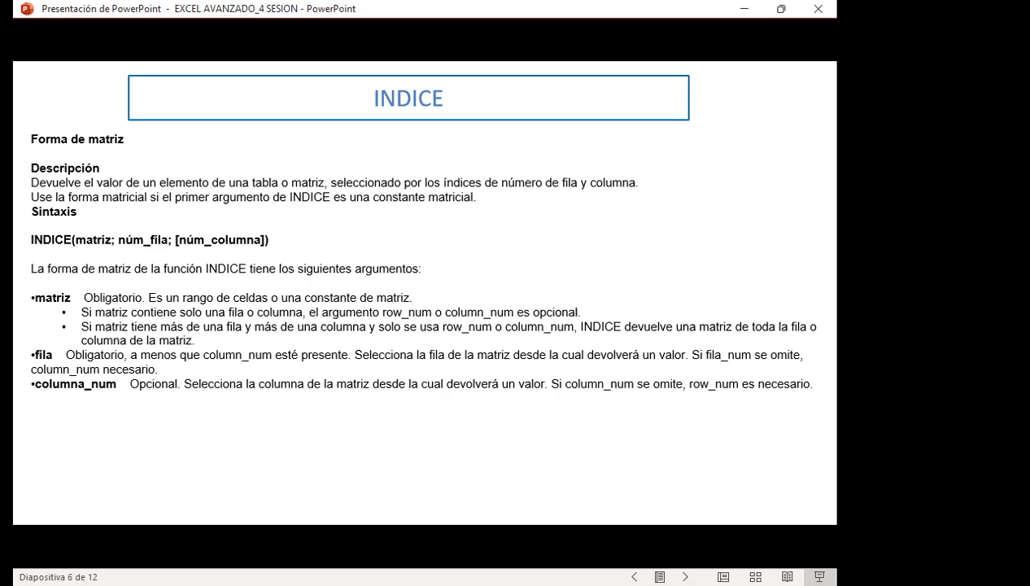
pyautogui.press('Right')
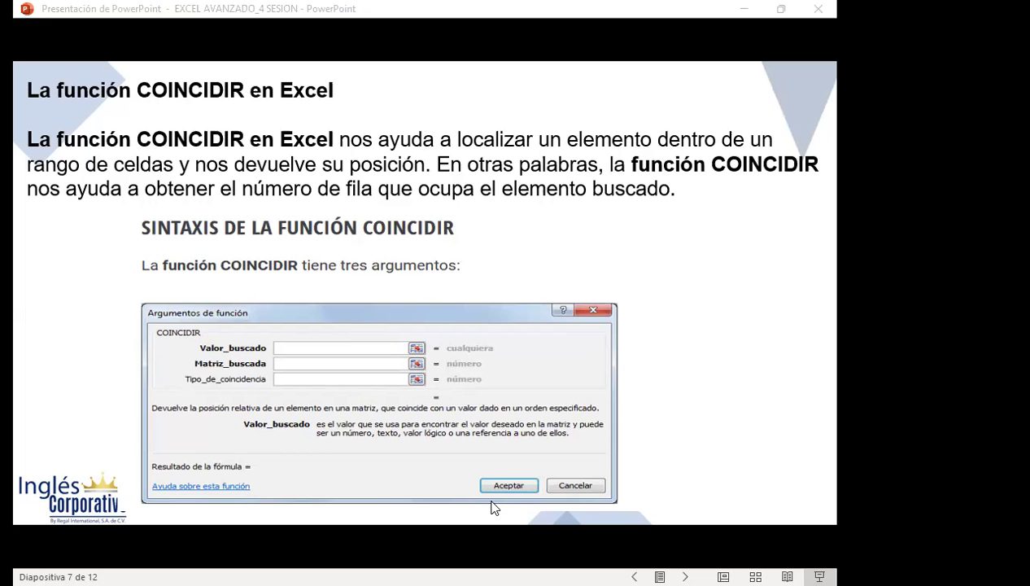
# - Switch to the Excel SUSTITUIR_OTRO sheet with the employee vacation table
pyautogui.hotkey('alt', 'Tab')
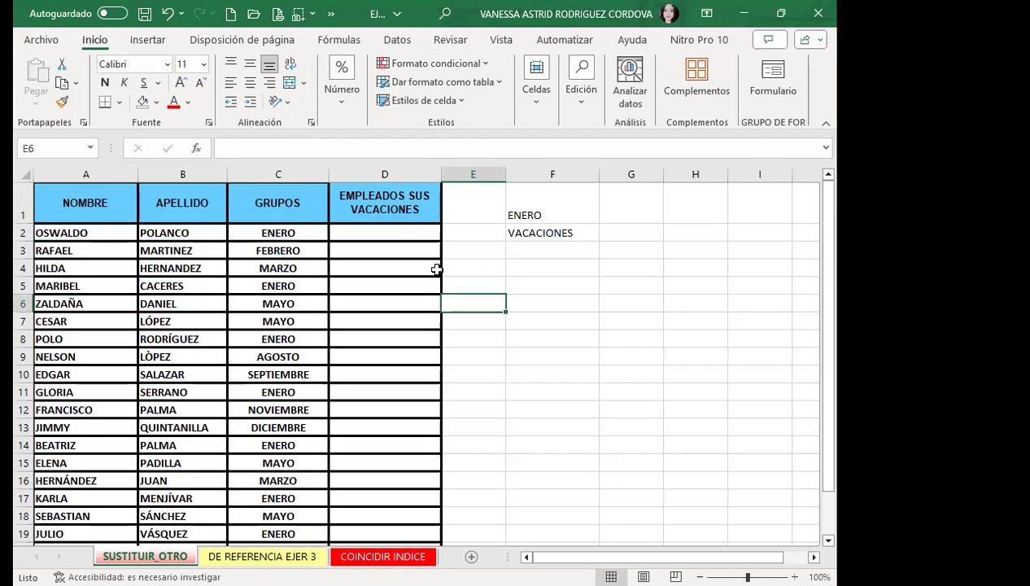
pyautogui.click(387, 234)
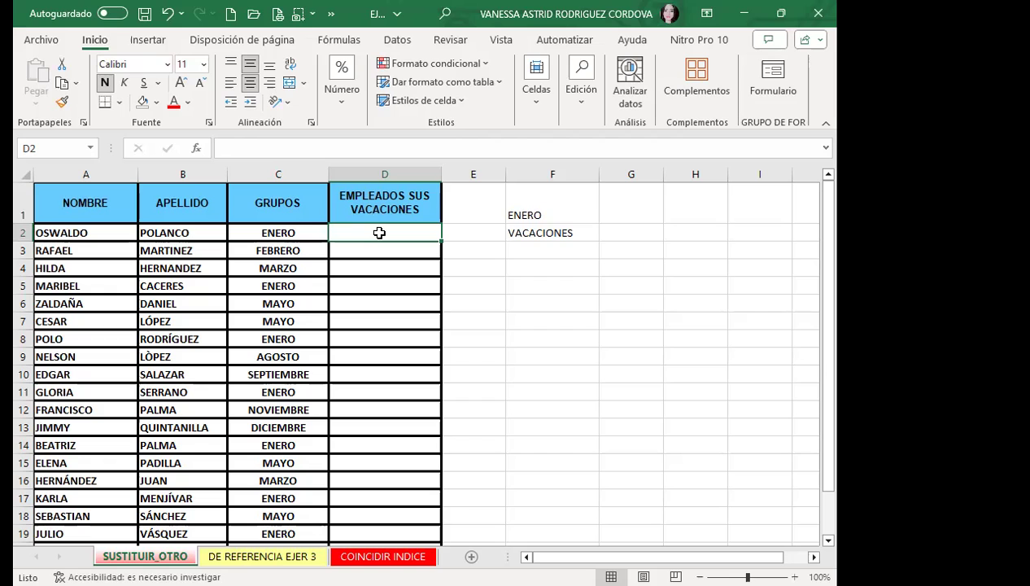
# - Begin =SUSTITUIR( in D2, using C2 as the text argument
pyautogui.write('=')
pyautogui.write('s')
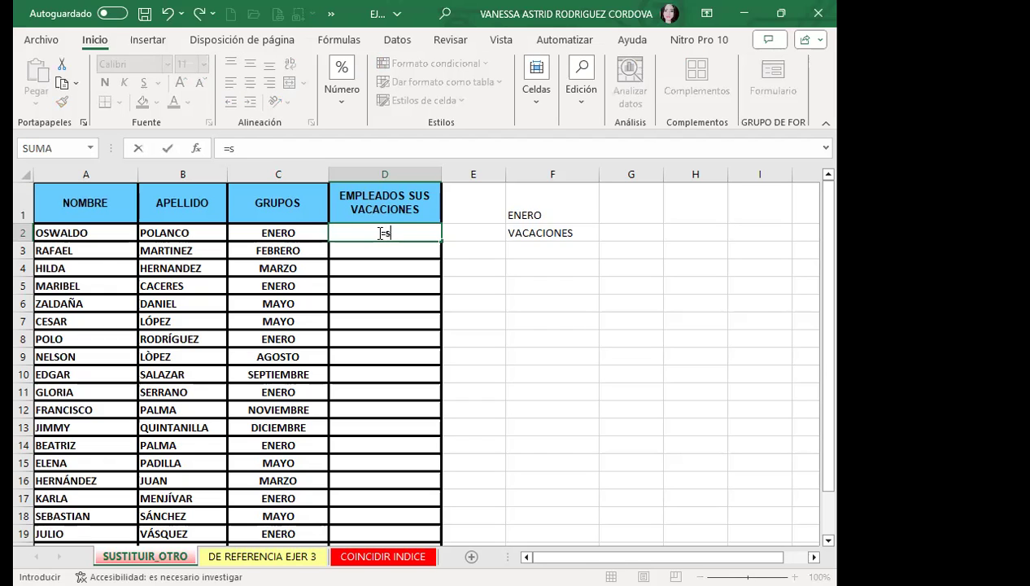
pyautogui.write('us')
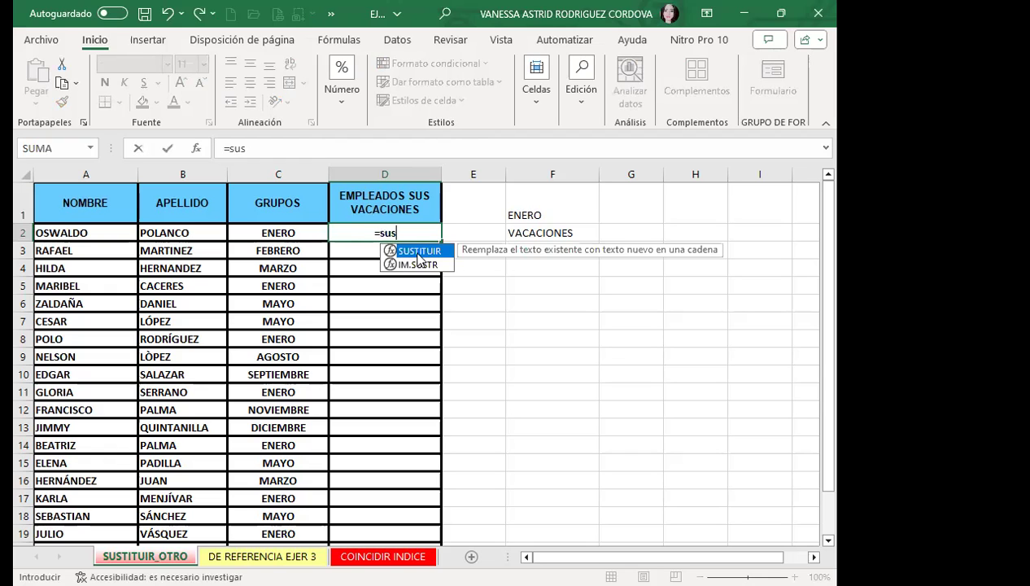
pyautogui.doubleClick(418, 253)
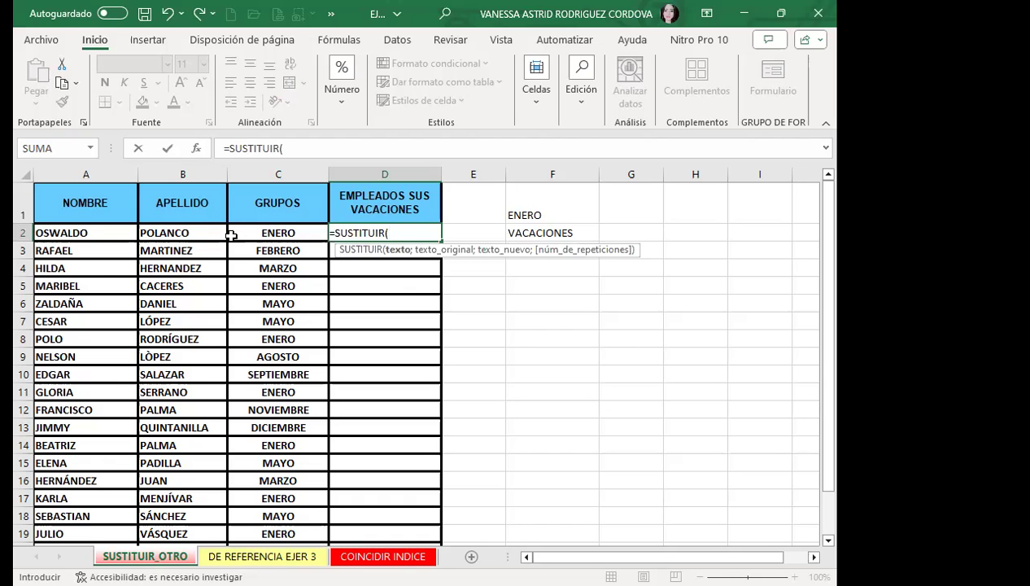
pyautogui.click(262, 234)
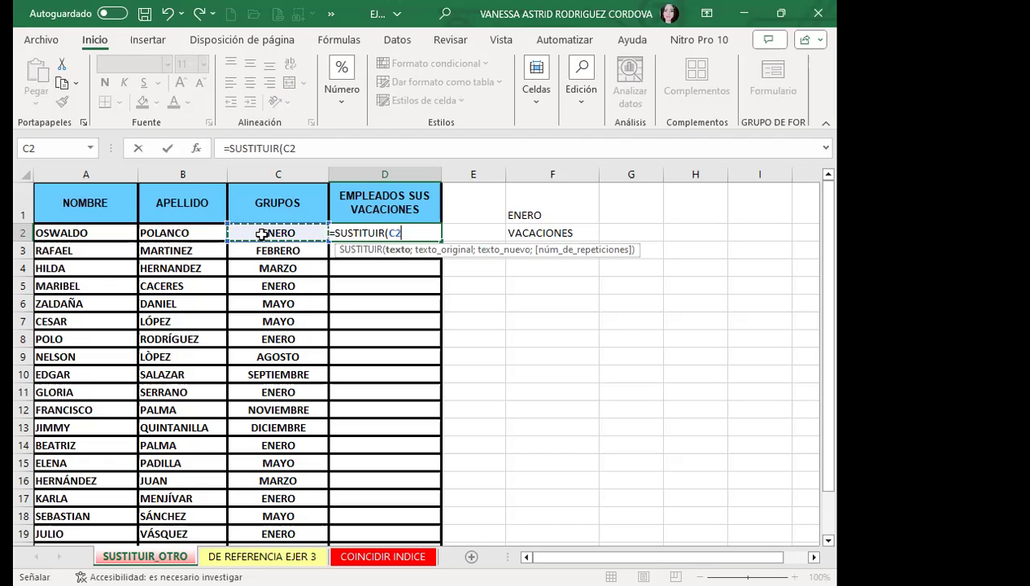
# - Finish D2 as =SUSTITUIR(C2;$F$1;$F$2), replacing ENERO with VACACIONES
pyautogui.write(';')
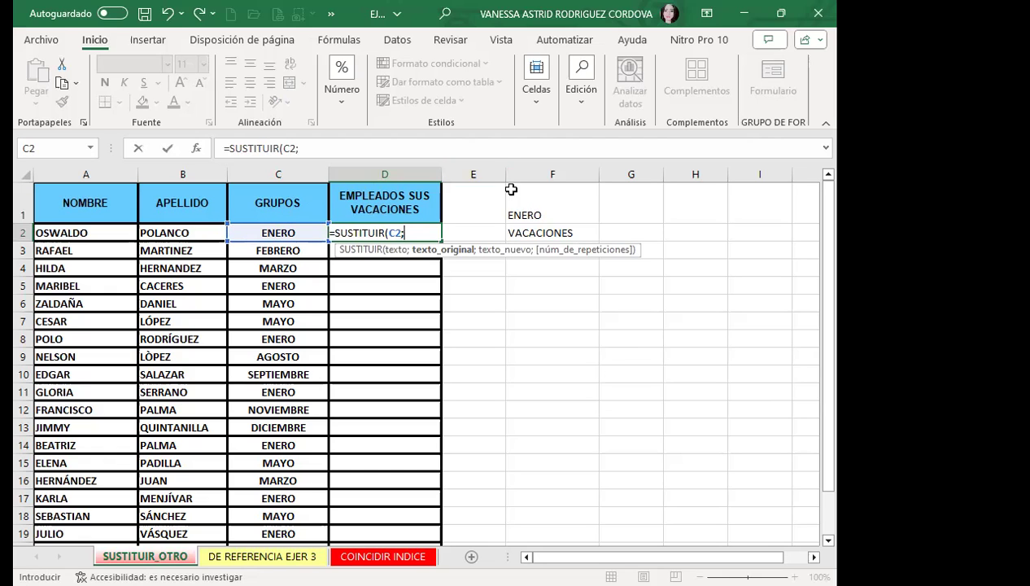
pyautogui.click(538, 205)
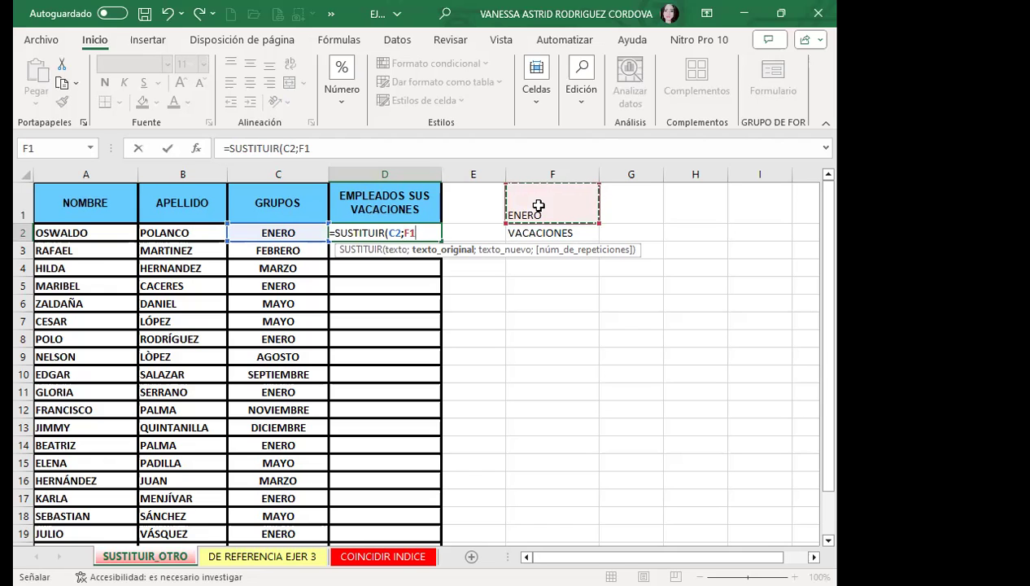
pyautogui.press('F4')
pyautogui.write('$F$1;')
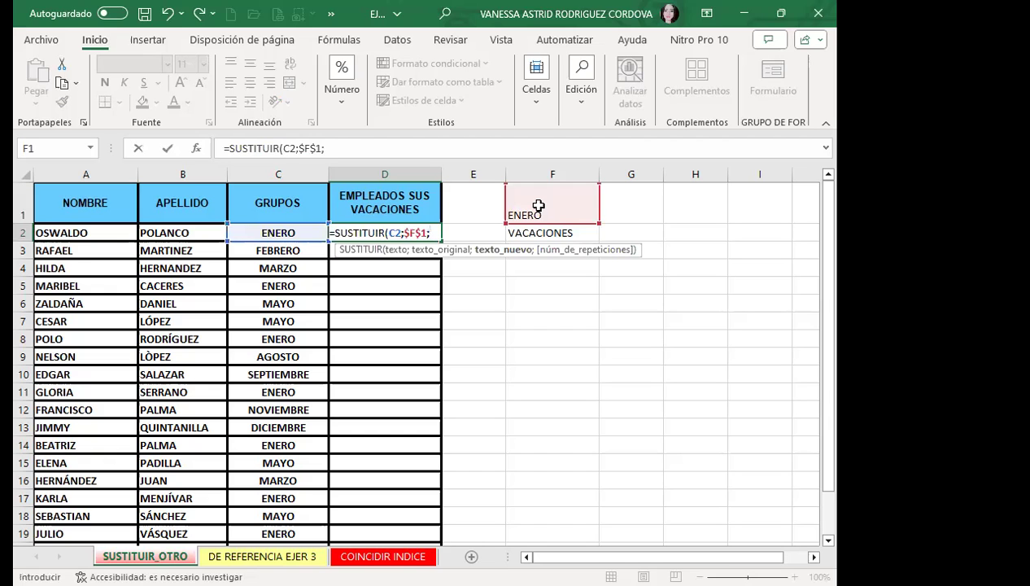
pyautogui.click(540, 232)
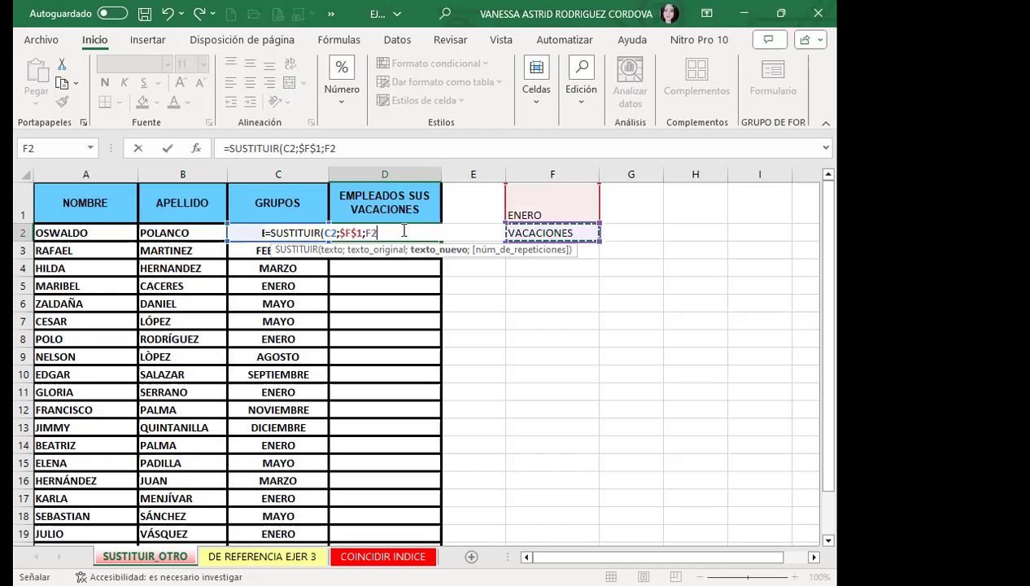
pyautogui.press('F4')
pyautogui.write(')')
pyautogui.press('Return')
# - Fill the D2 formula down to D21 and check the results
pyautogui.click(402, 231)
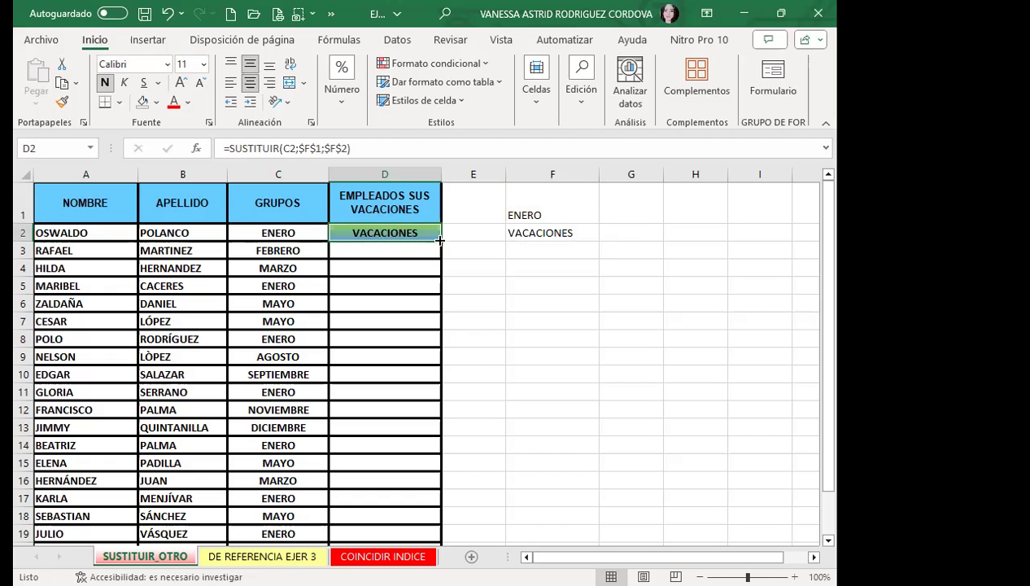
pyautogui.doubleClick(440, 240)
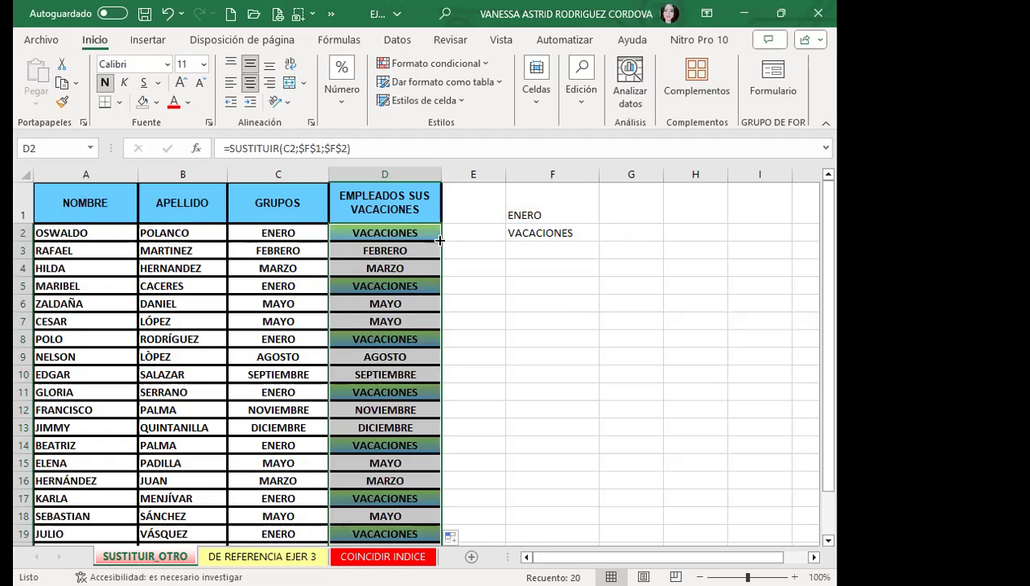
pyautogui.scroll(-1, 407, 408)
pyautogui.scroll(-1, 404, 415)
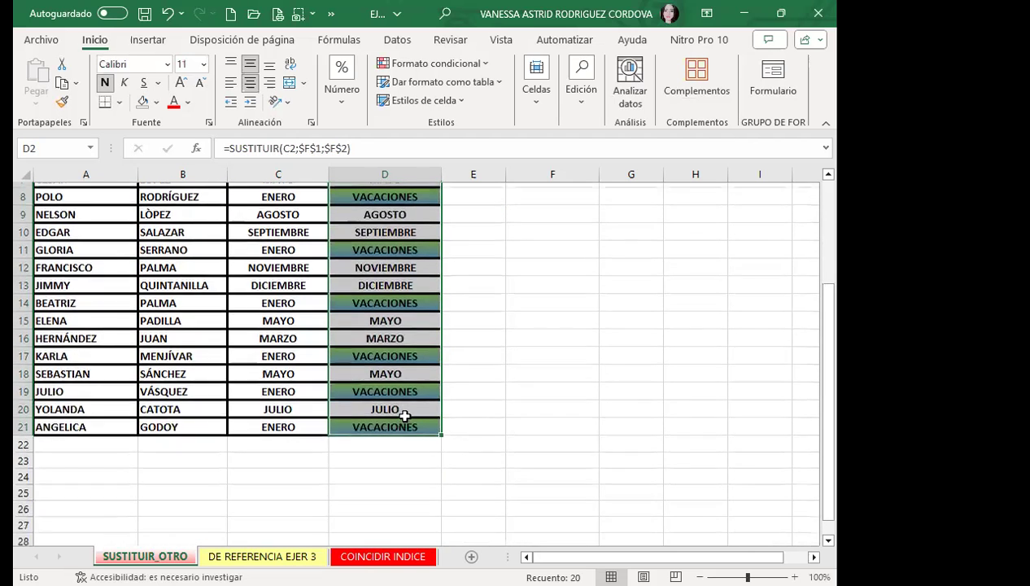
pyautogui.scroll(2, 404, 415)
pyautogui.scroll(1, 406, 378)
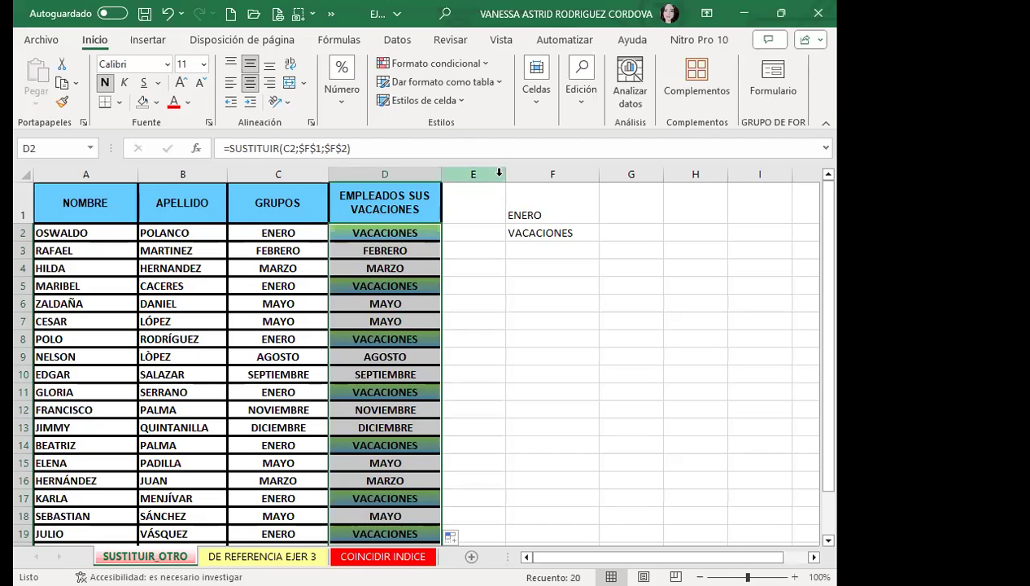
pyautogui.click(527, 201)
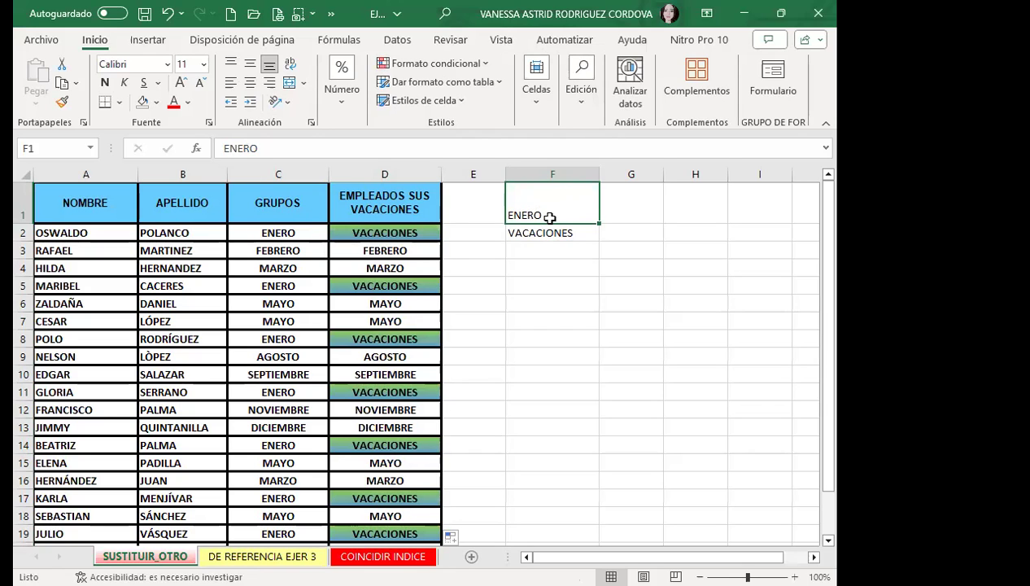
pyautogui.click(415, 248)
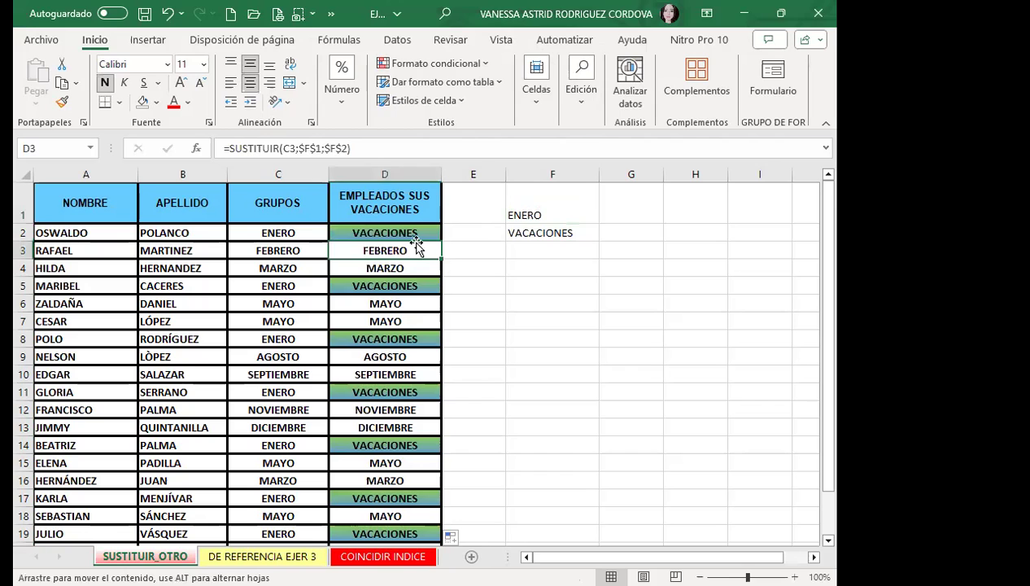
pyautogui.click(416, 232)
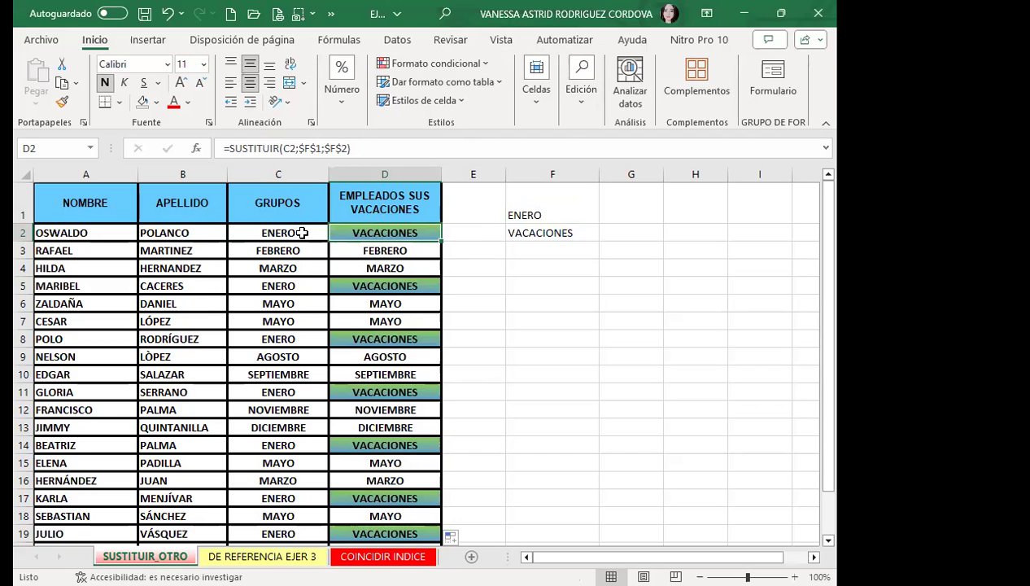
pyautogui.click(81, 235)
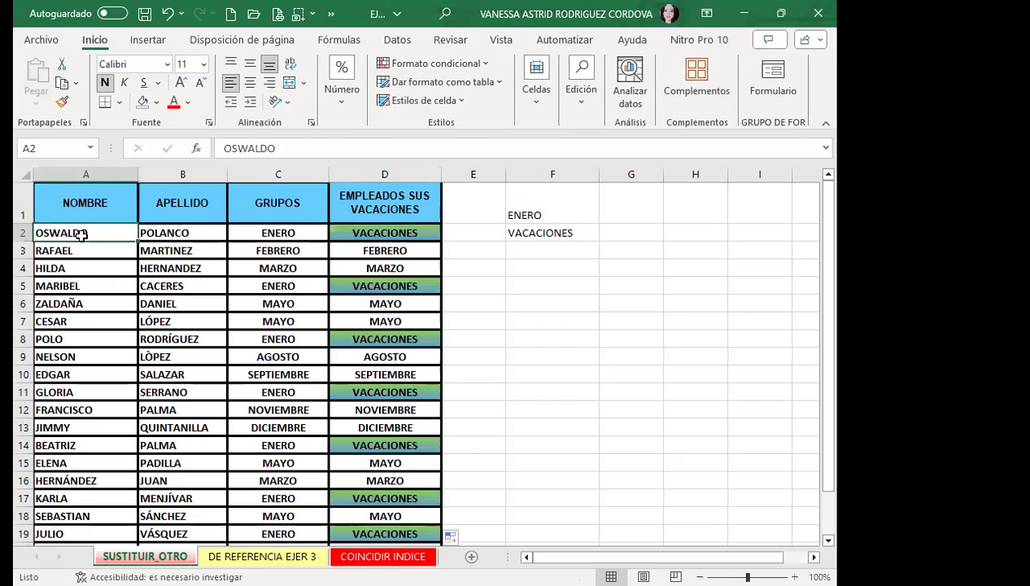
pyautogui.click(252, 233)
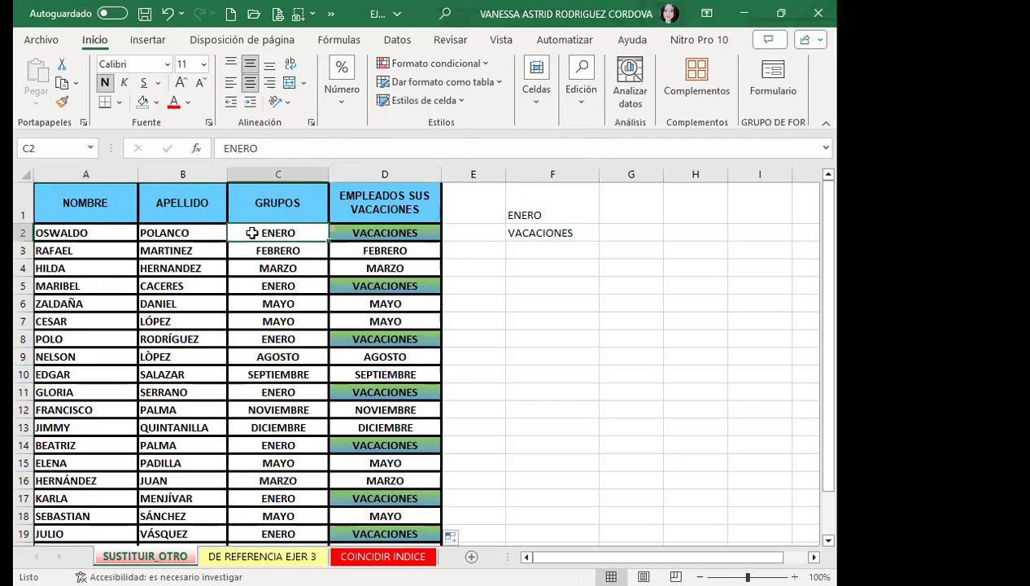
pyautogui.click(167, 250)
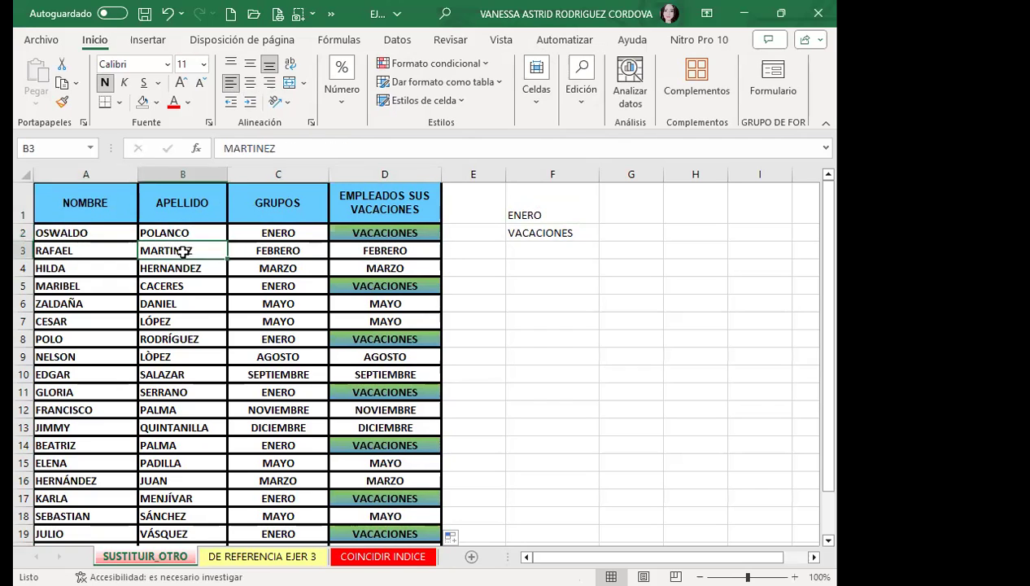
pyautogui.click(243, 250)
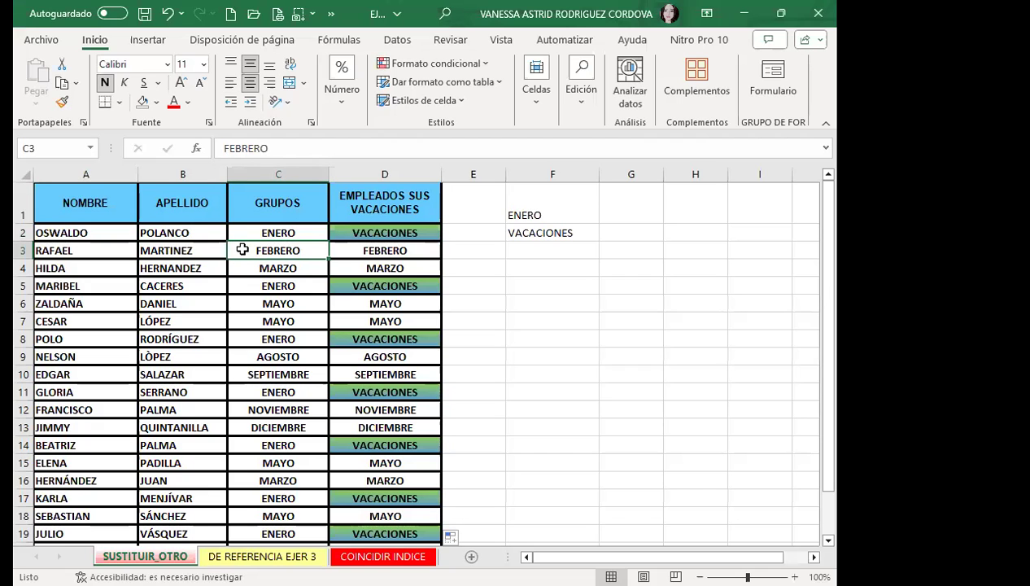
pyautogui.scroll(-2, 268, 357)
pyautogui.scroll(-2, 230, 399)
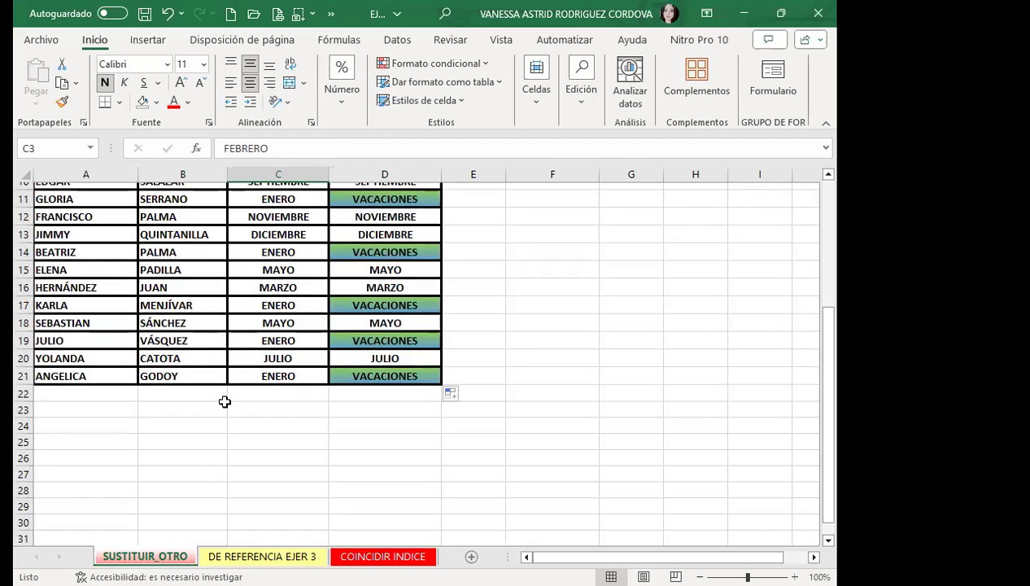
pyautogui.scroll(3, 225, 390)
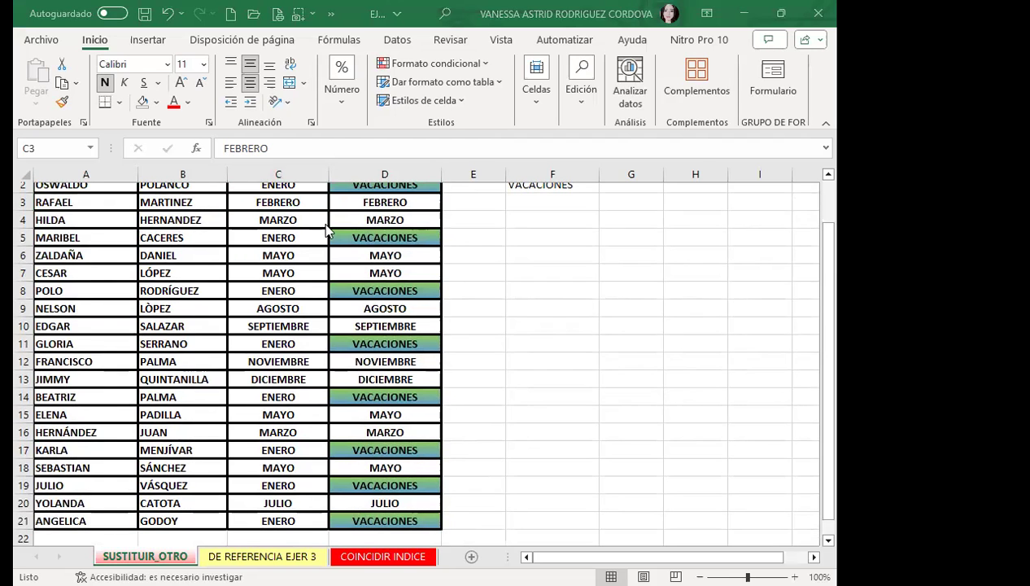
pyautogui.scroll(1, 390, 289)
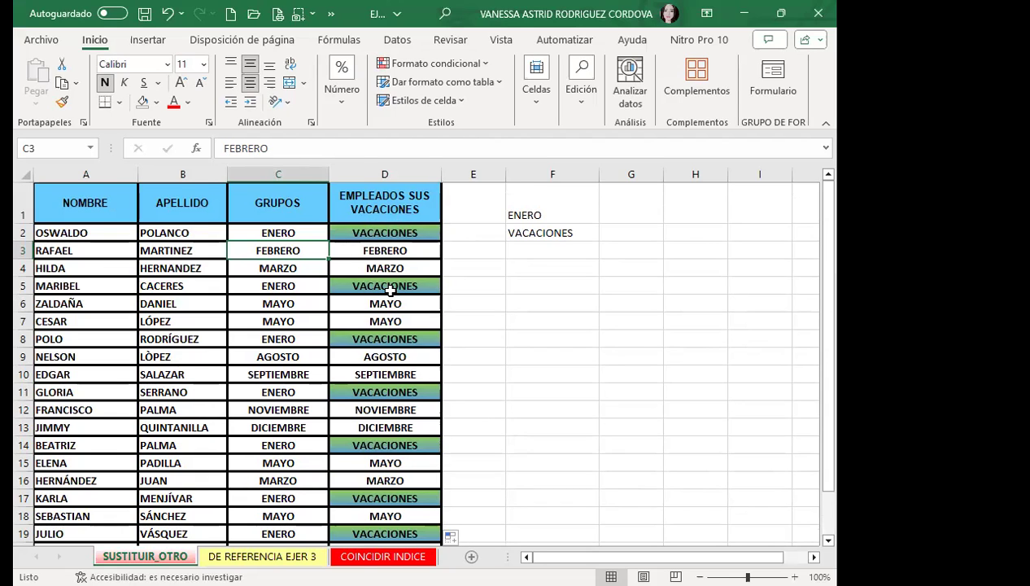
# - Select D2 to inspect the SUSTITUIR substitution formula
pyautogui.click(385, 231)
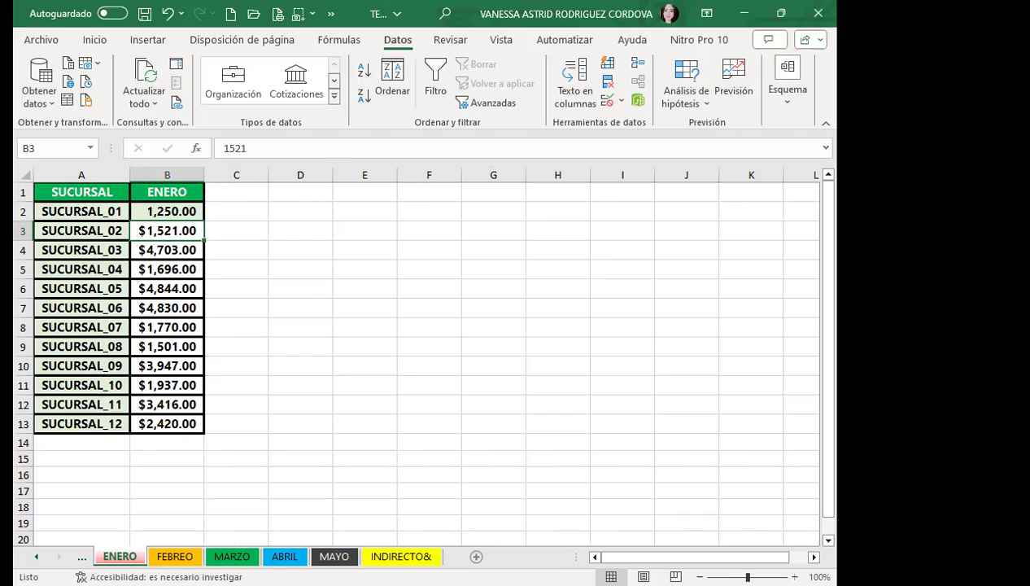
# - Check SUCURSAL_01 and SUCURSAL_02 on ENERO, then the SUCURSAL and FEBRERO headers on FEBRERO
pyautogui.click(87, 212)
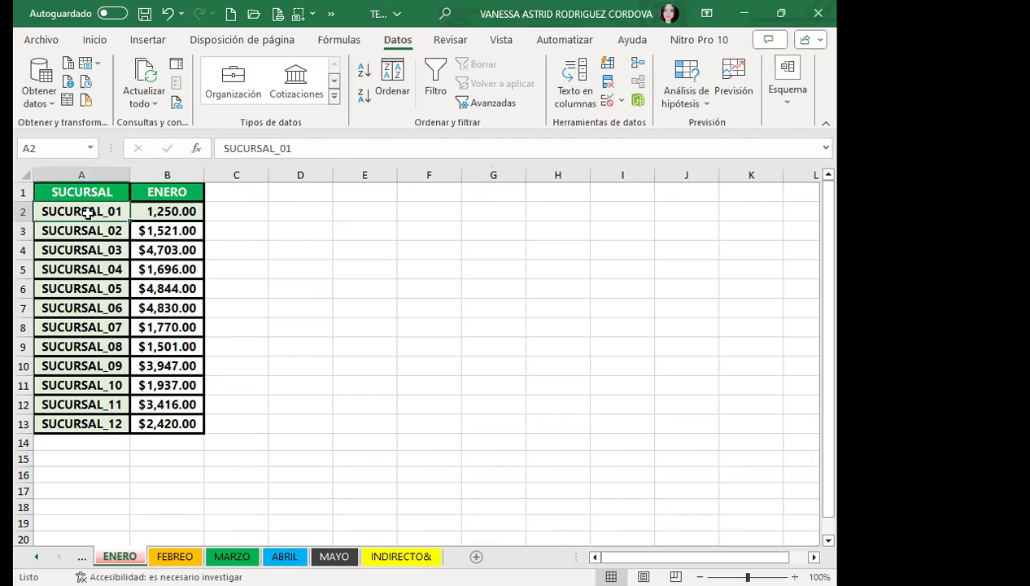
pyautogui.click(150, 209)
pyautogui.click(99, 232)
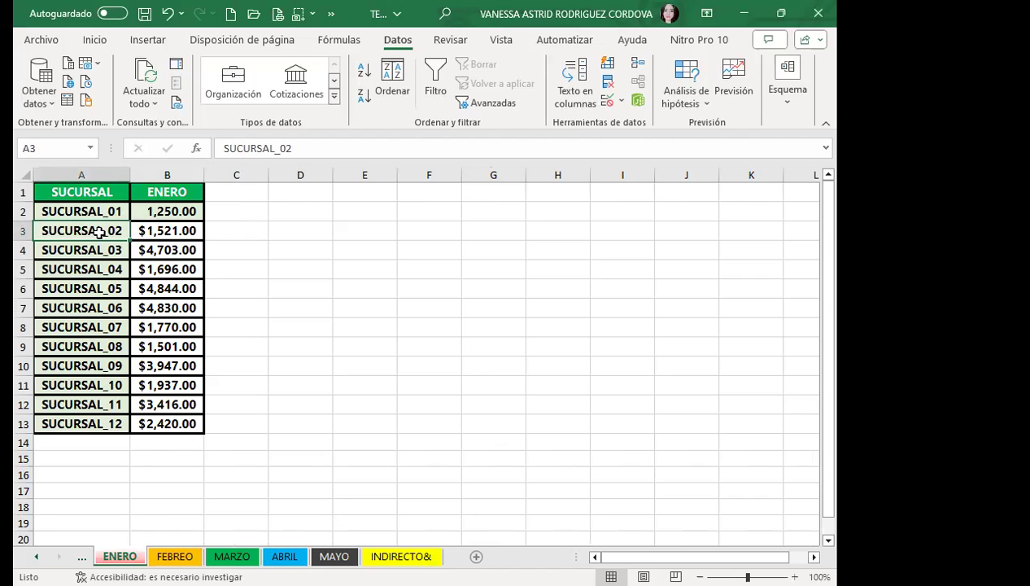
pyautogui.click(173, 556)
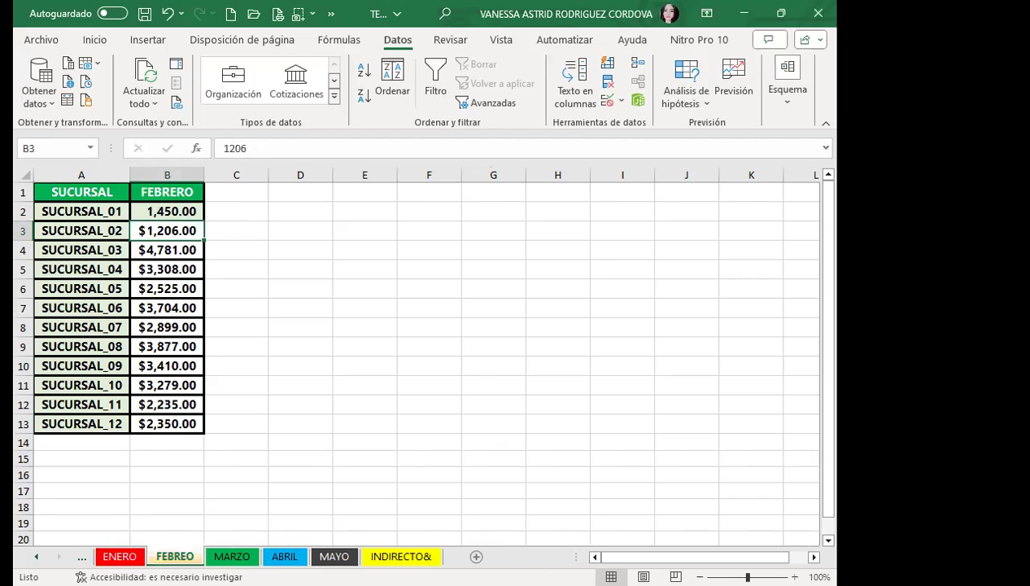
pyautogui.click(91, 230)
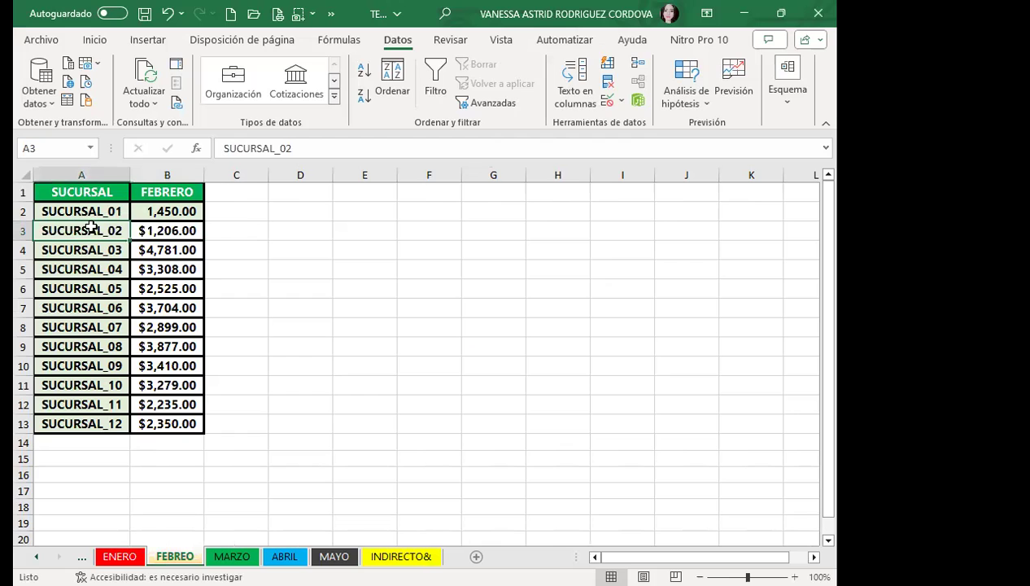
pyautogui.click(104, 188)
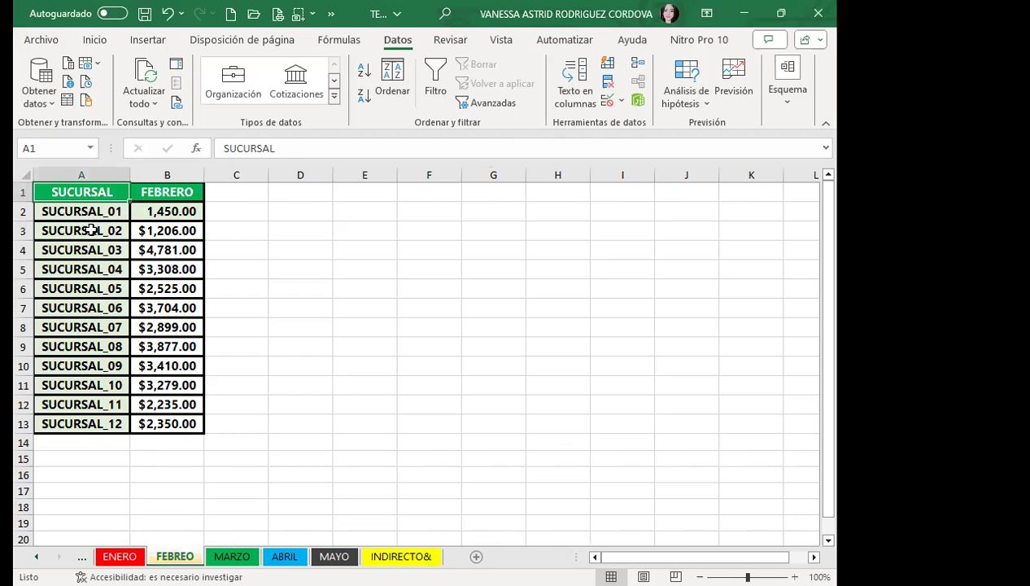
pyautogui.click(172, 191)
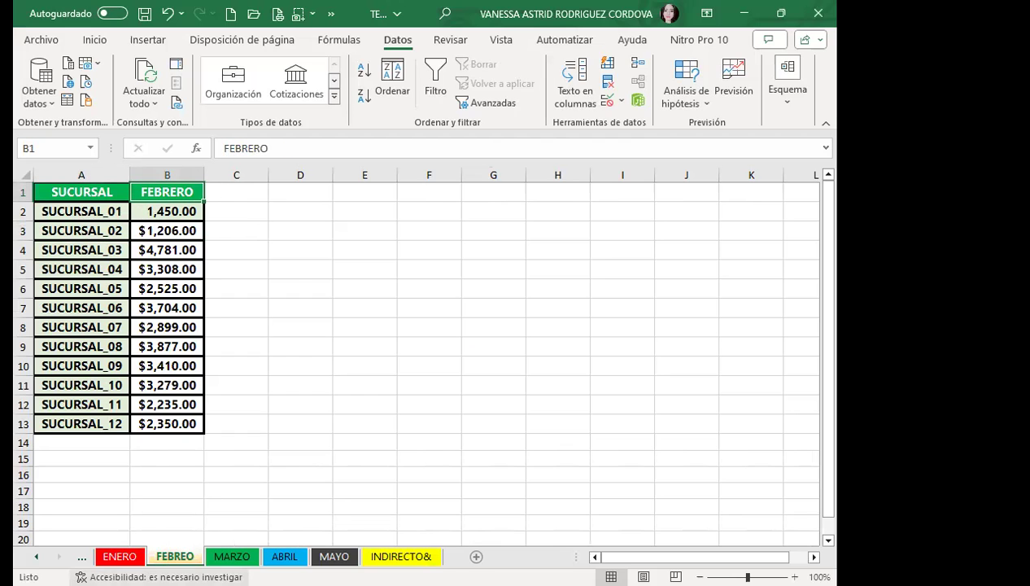
# - Check the MARZO sheet headers, then move through ABRIL to MAYO's last branch, SUCURSAL_12
pyautogui.click(232, 557)
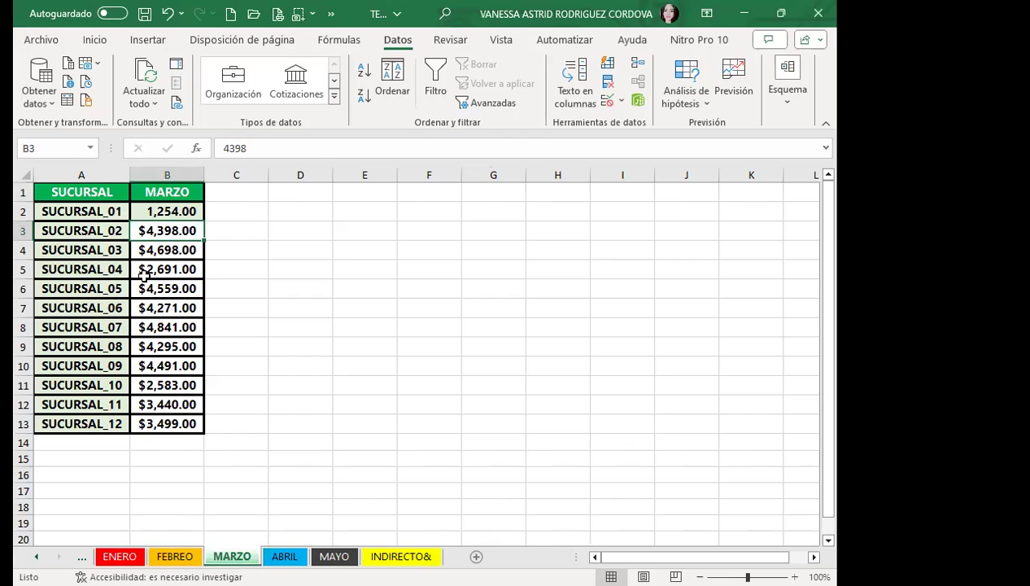
pyautogui.click(95, 191)
pyautogui.click(174, 186)
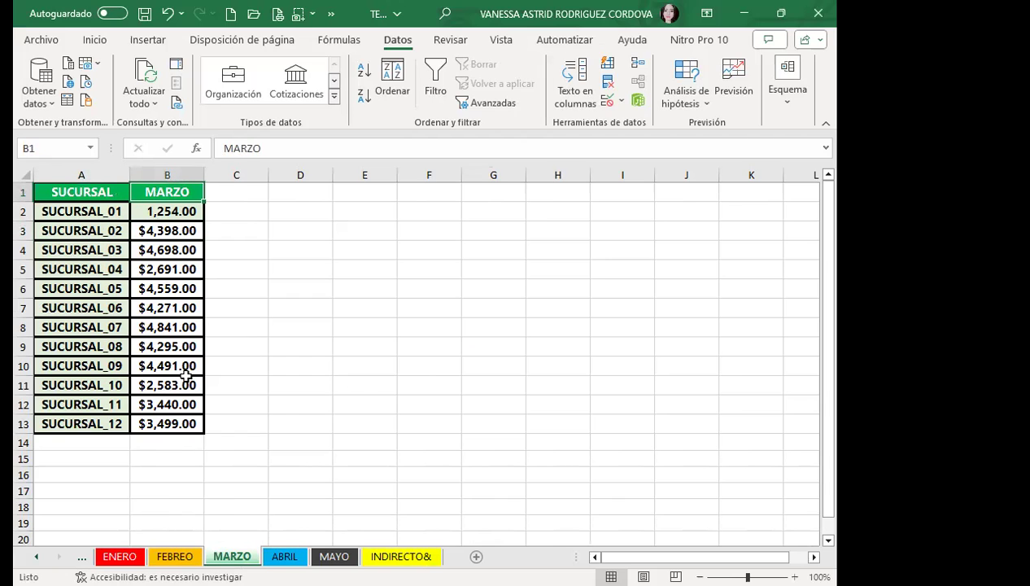
pyautogui.click(280, 555)
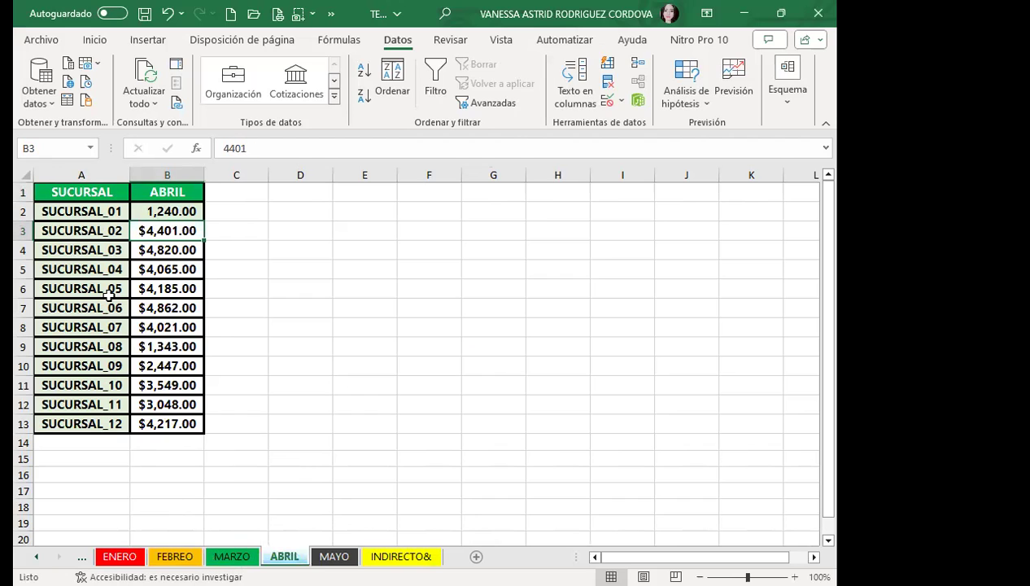
pyautogui.click(334, 555)
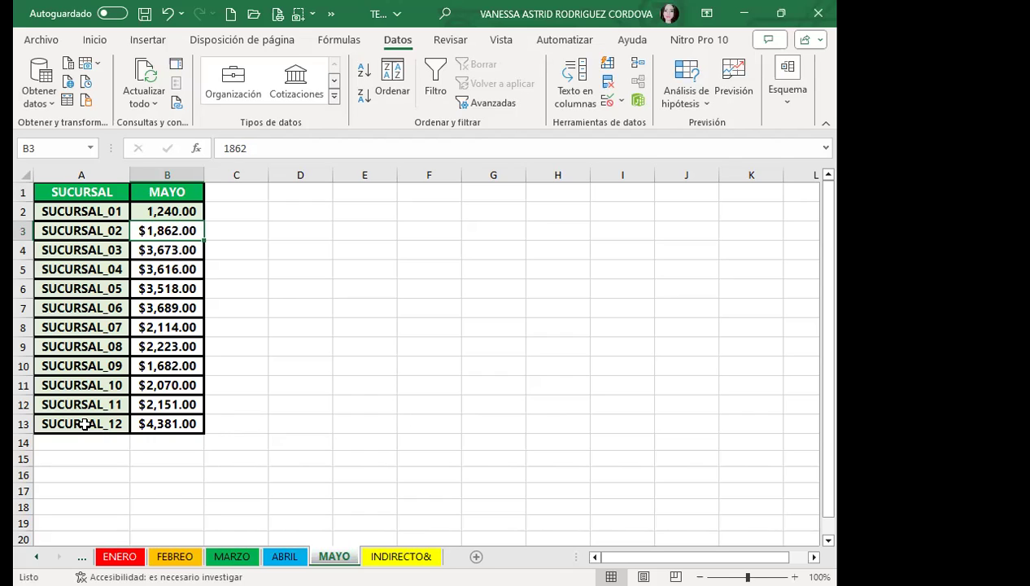
pyautogui.click(85, 424)
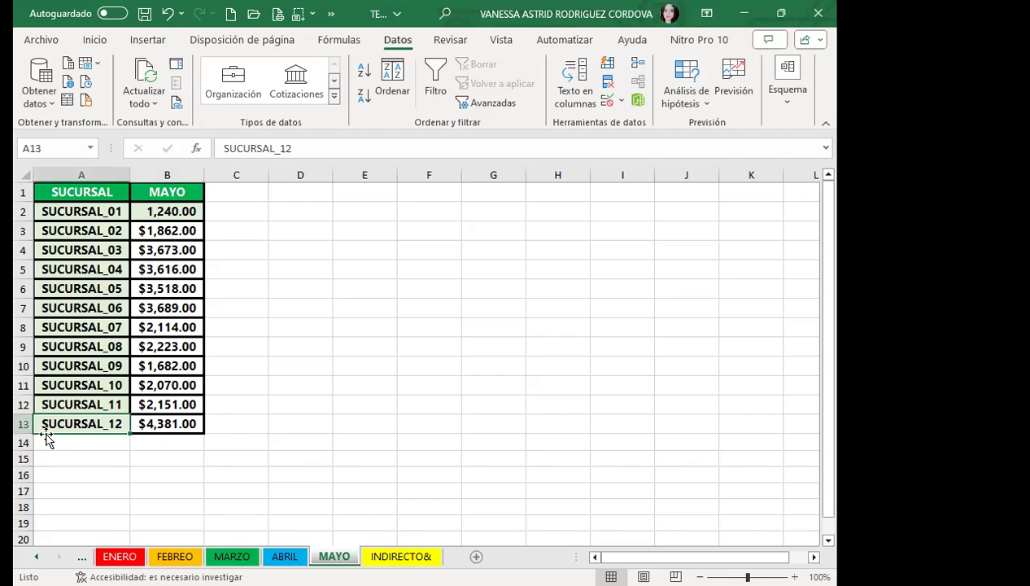
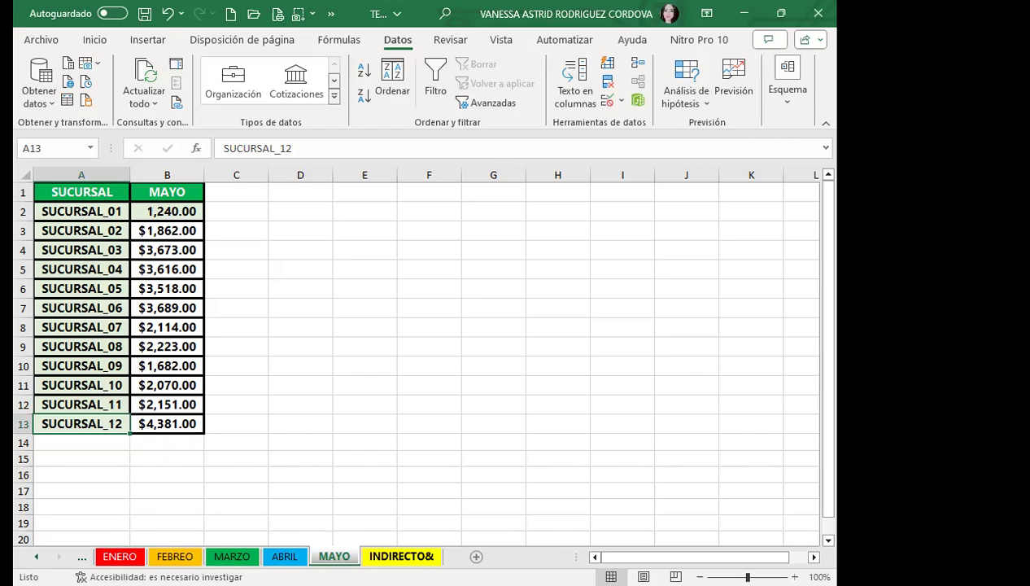
# - Go to the INDIRECTO& sheet and select cell A2 under MES
pyautogui.click(401, 556)
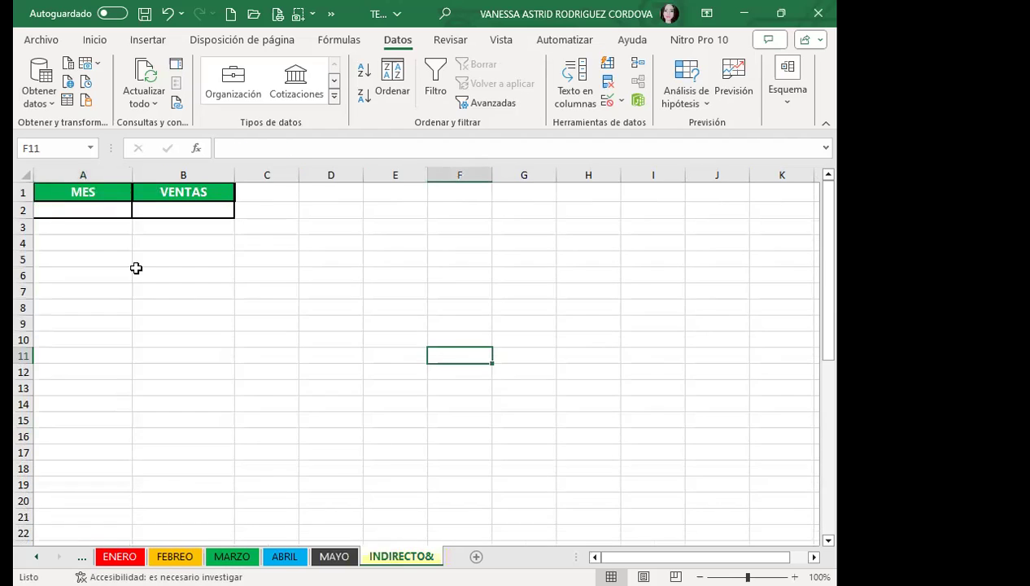
pyautogui.click(72, 209)
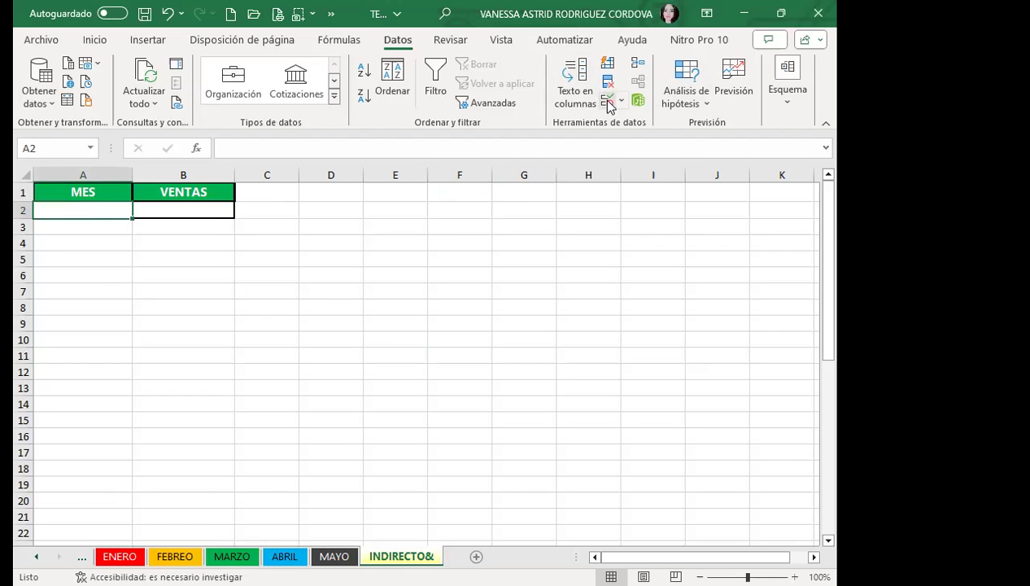
# - Give A2 a List data validation sourced from the month names in A40:A44
pyautogui.click(609, 105)
pyautogui.click(531, 313)
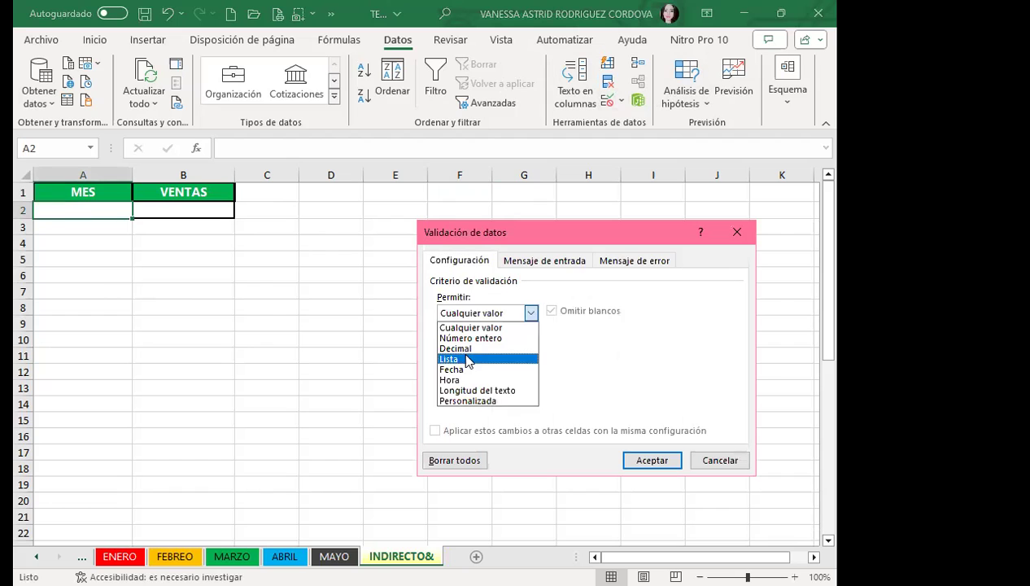
pyautogui.click(457, 361)
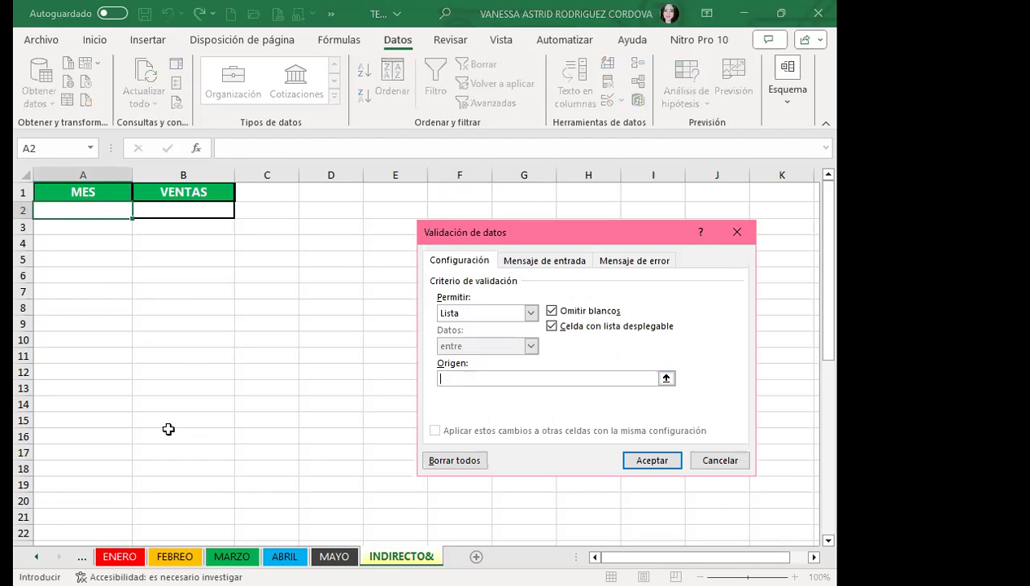
pyautogui.scroll(-7, 106, 411)
pyautogui.scroll(-2, 107, 411)
pyautogui.scroll(-2, 106, 404)
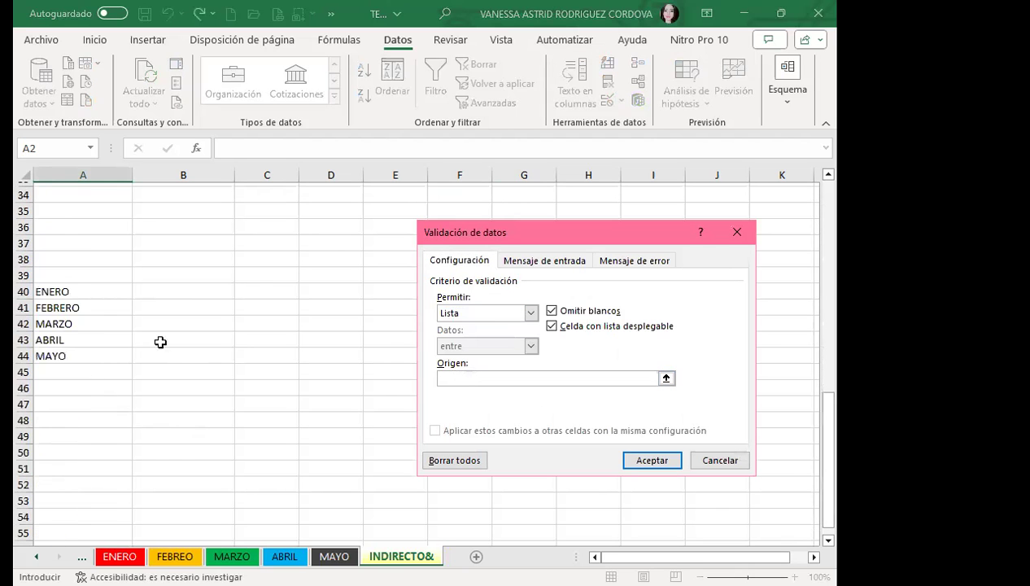
pyautogui.click(94, 290)
pyautogui.moveTo(94, 290); pyautogui.dragTo(85, 353)
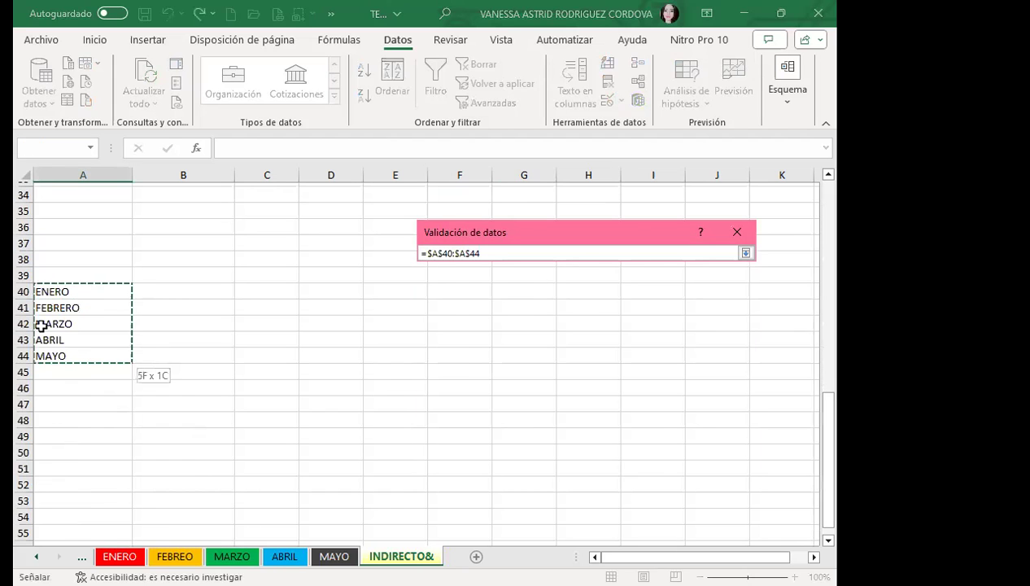
pyautogui.click(633, 460)
pyautogui.scroll(3, 125, 344)
pyautogui.scroll(6, 88, 308)
pyautogui.scroll(2, 88, 308)
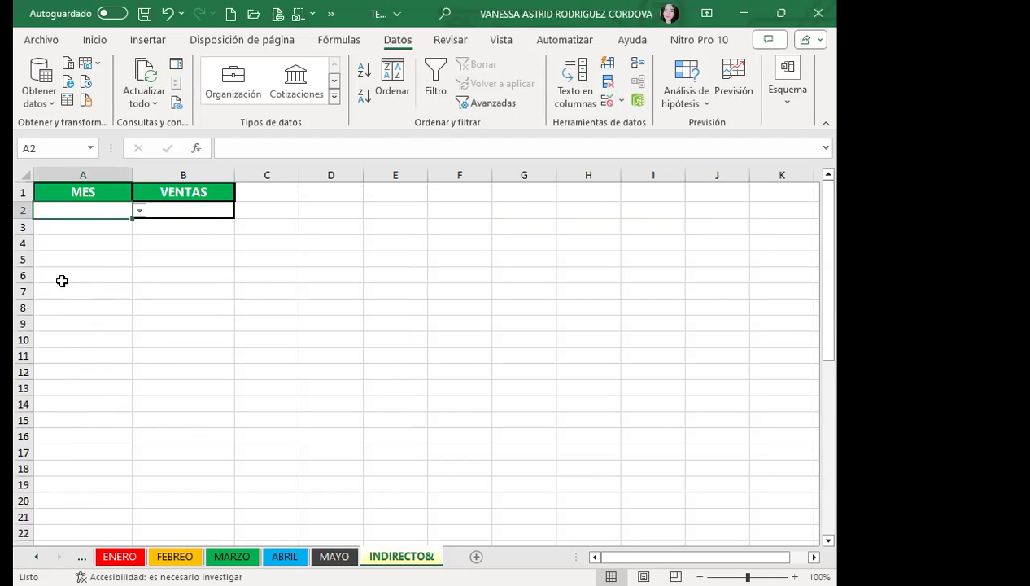
# - Pick ENERO from A2's month dropdown, then select B2 under VENTAS
pyautogui.click(139, 211)
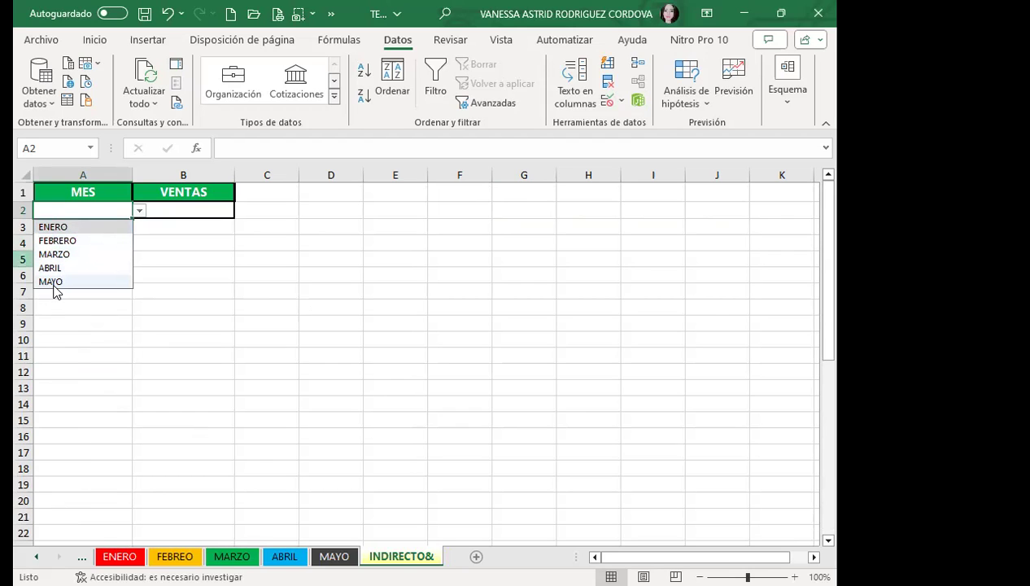
pyautogui.click(85, 209)
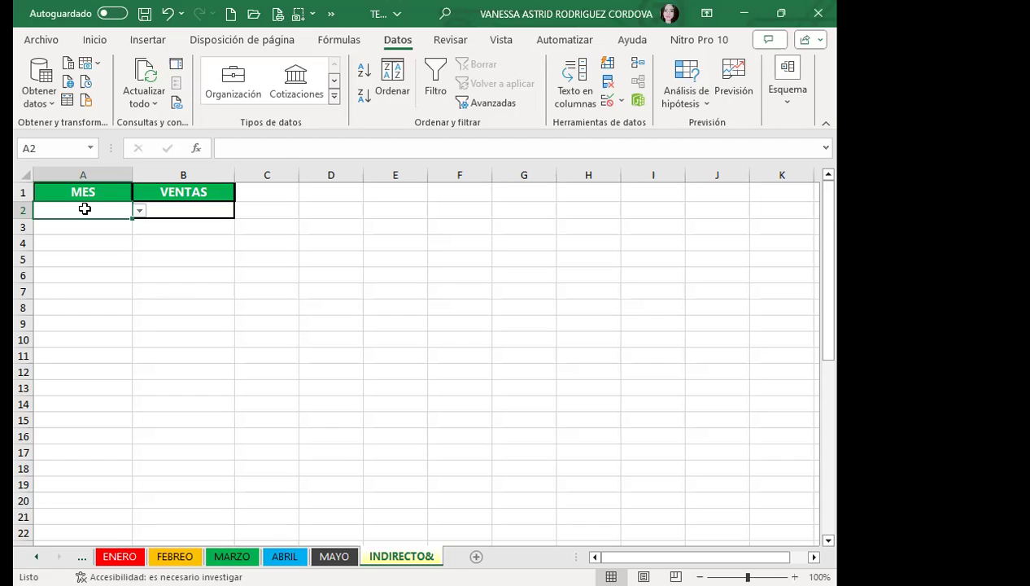
pyautogui.click(187, 210)
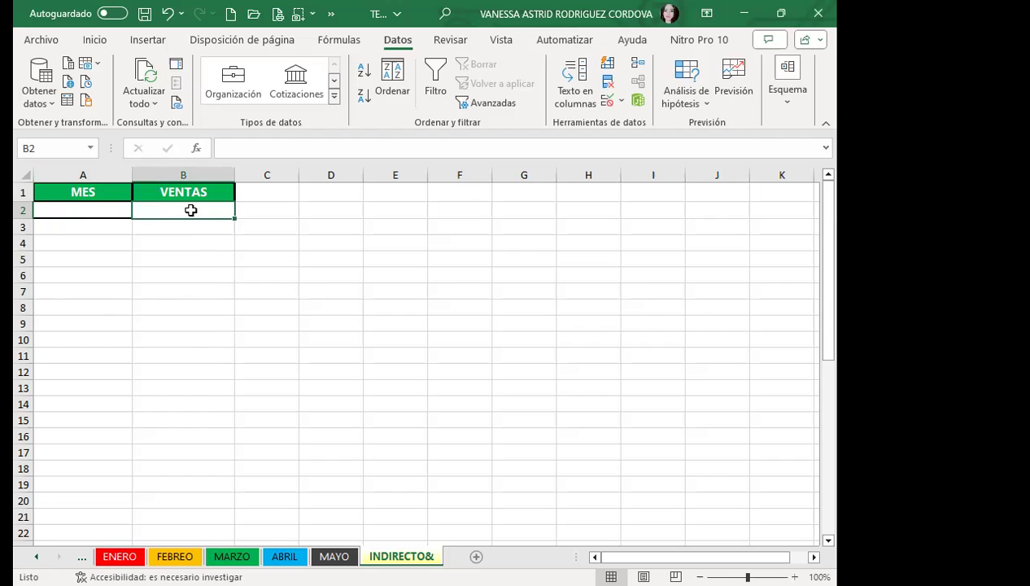
pyautogui.click(82, 208)
pyautogui.click(139, 211)
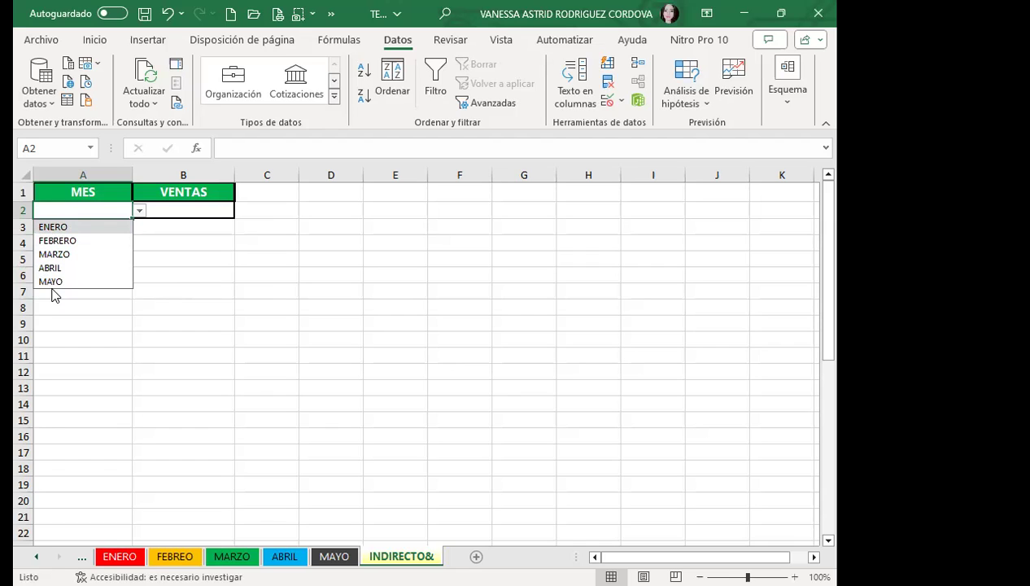
pyautogui.click(51, 228)
pyautogui.click(173, 212)
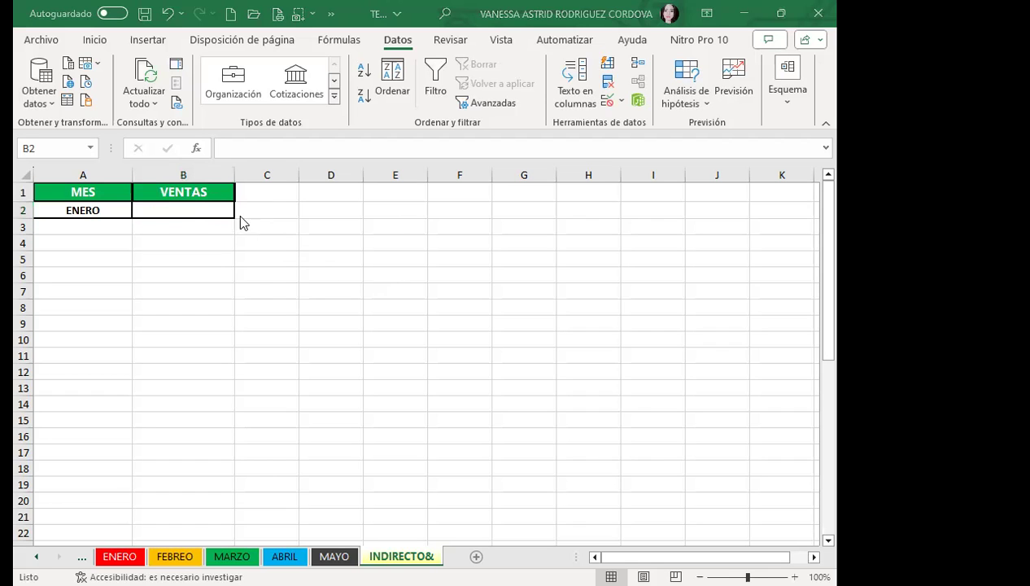
# - In B2, start the formula =SUMA(INDIRECTO( using the function suggestions
pyautogui.click(175, 206)
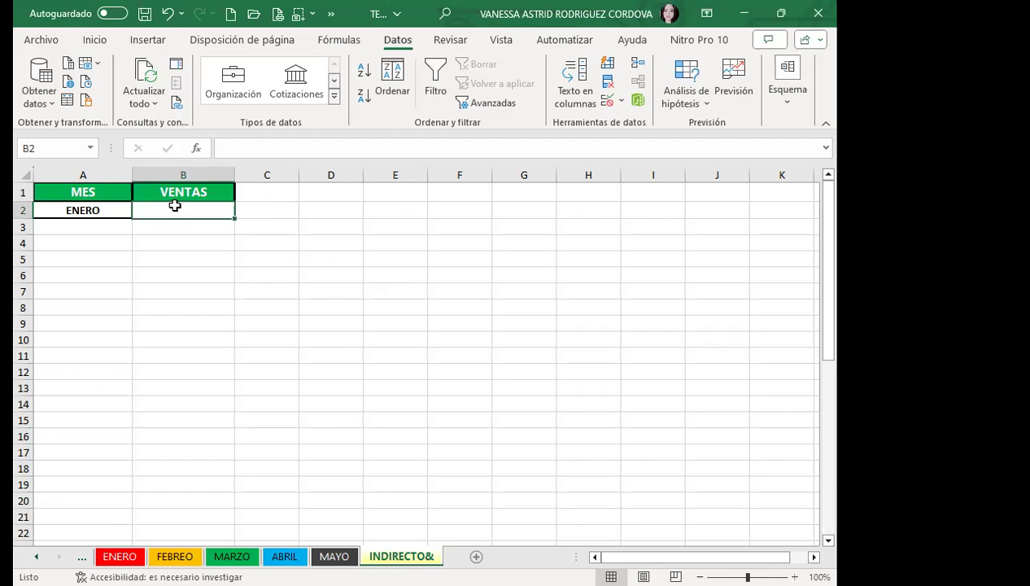
pyautogui.write('=su')
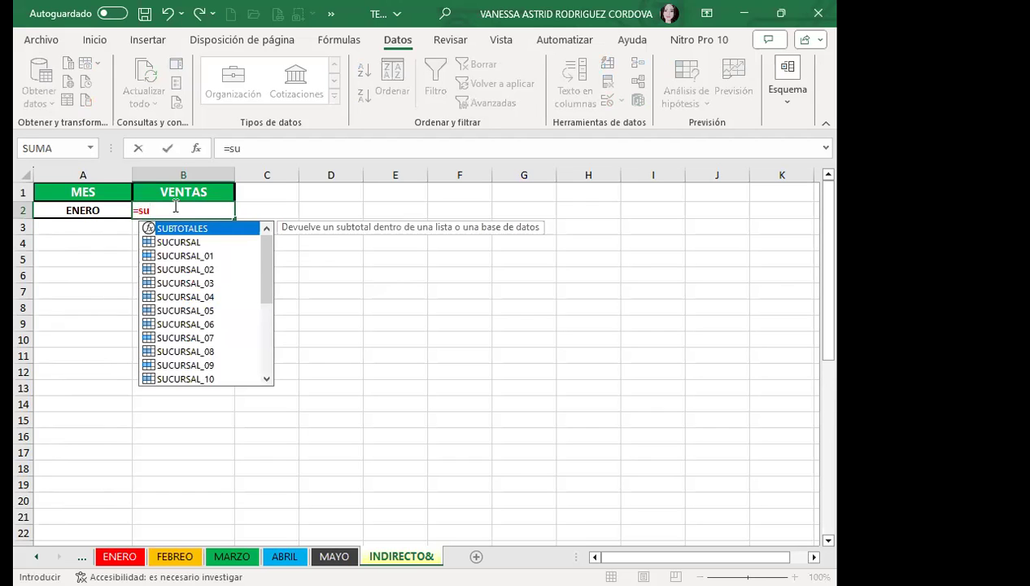
pyautogui.write('ma')
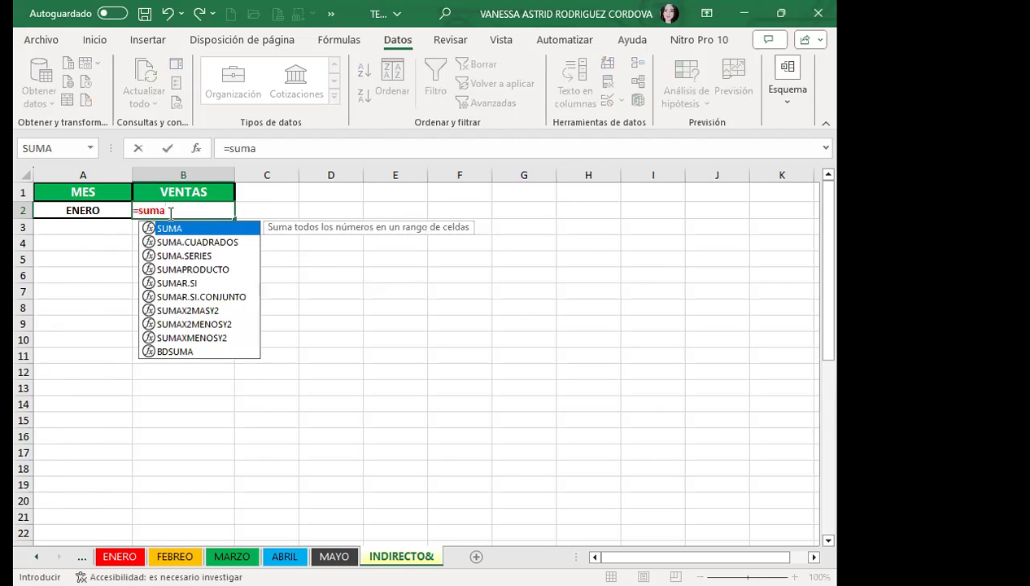
pyautogui.doubleClick(170, 227)
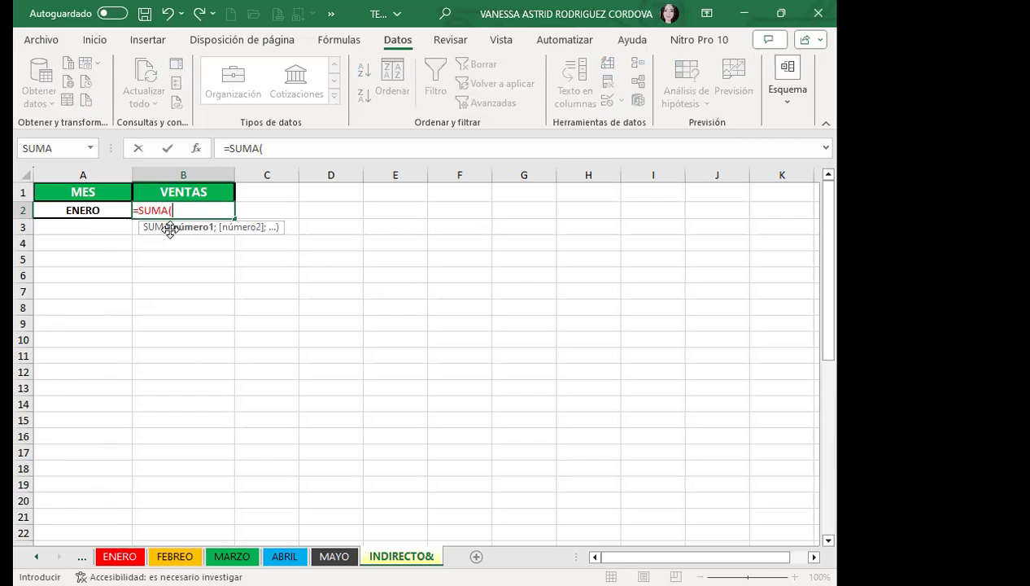
pyautogui.write('I')
pyautogui.write('NDI')
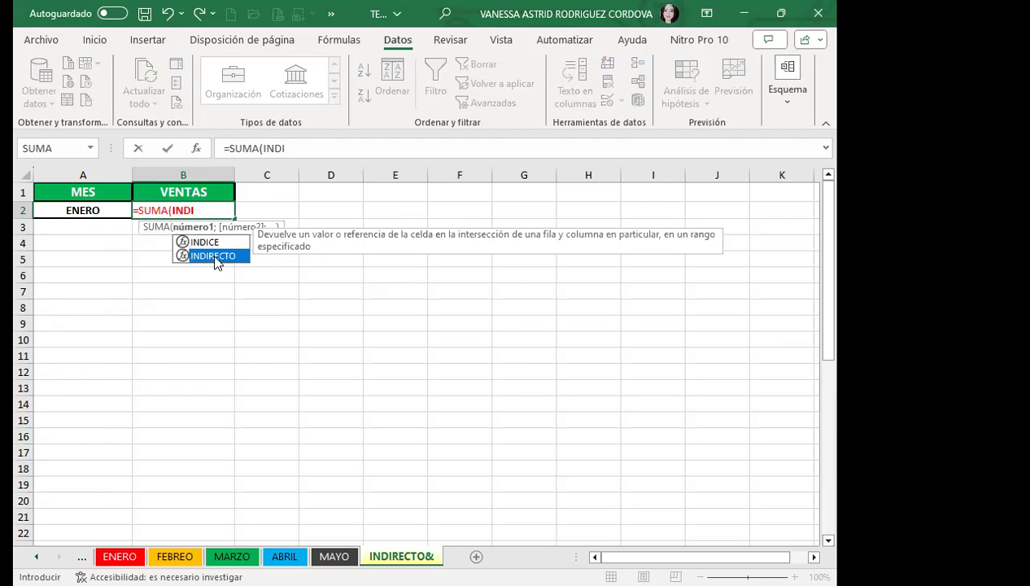
pyautogui.doubleClick(214, 257)
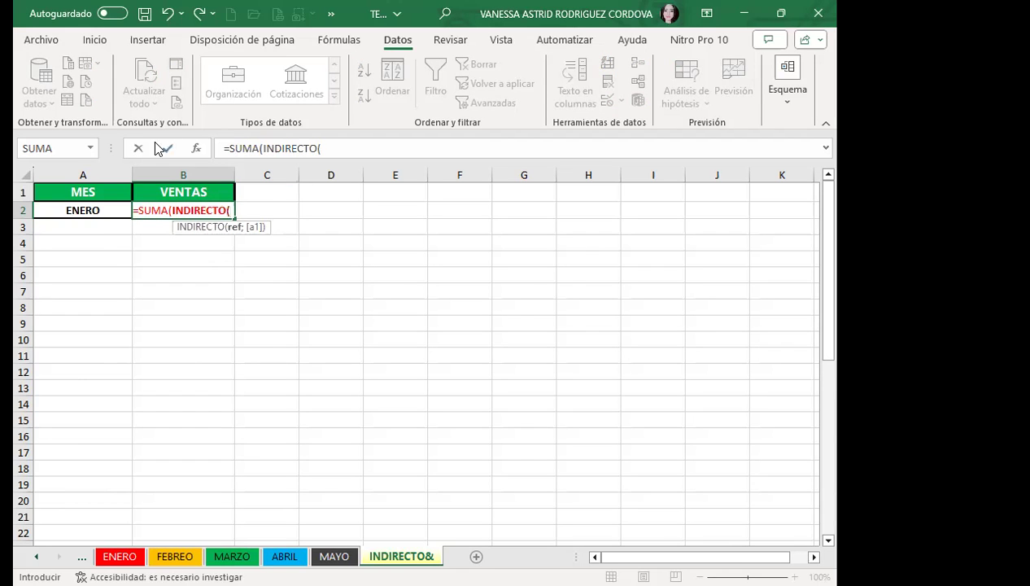
# - Add the A2& reference, the B:B column and the closing parentheses to the formula
pyautogui.click(94, 214)
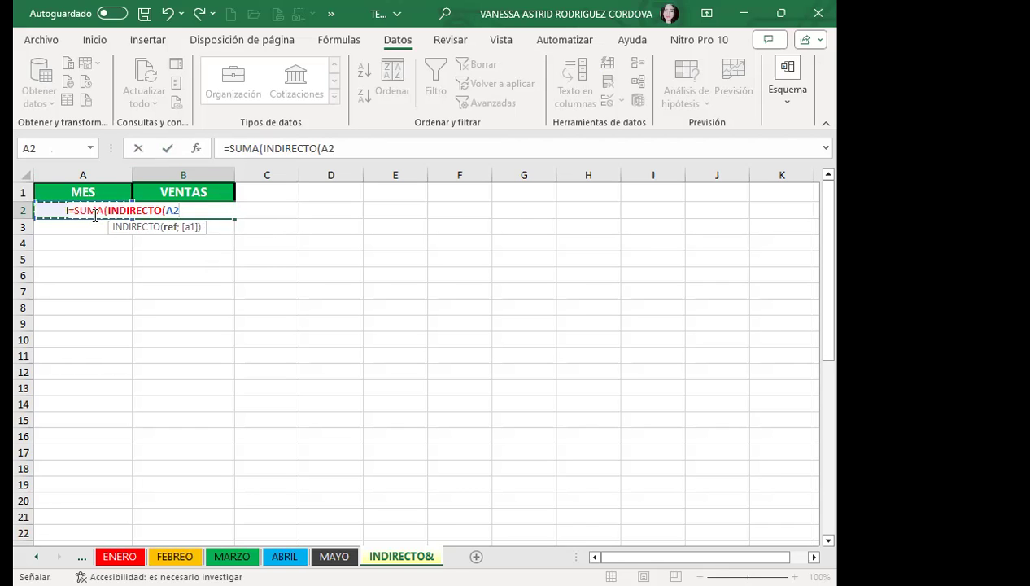
pyautogui.write('$')
pyautogui.press('BackSpace')
pyautogui.write('%')
pyautogui.press('BackSpace')
pyautogui.write('&"!')
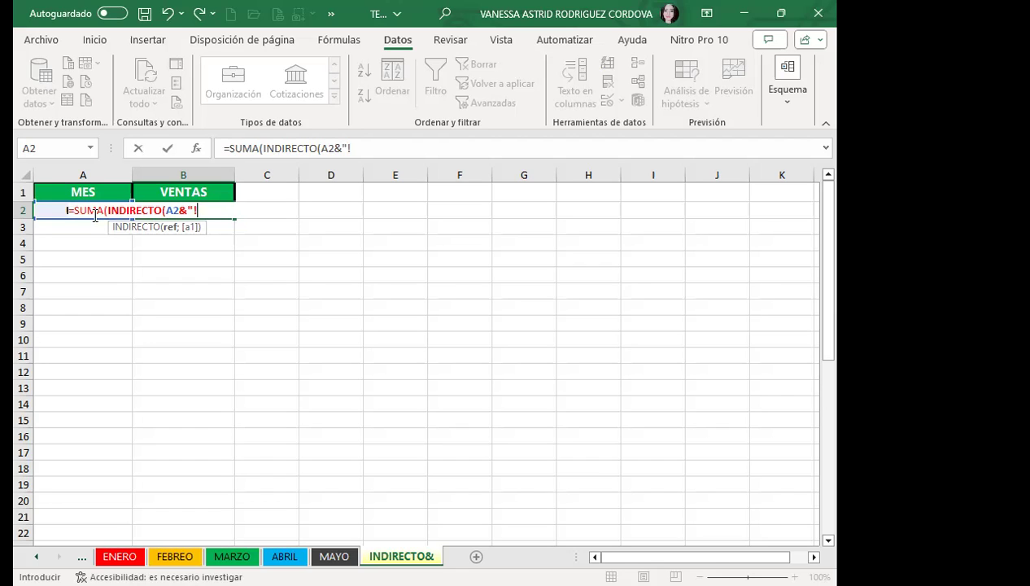
pyautogui.write('b:')
pyautogui.press('BackSpace')
pyautogui.press('BackSpace')
pyautogui.write('B:B')
pyautogui.write(')')
pyautogui.write(')')
# - Fix the rejected formula by adding the missing quote: =SUMA(INDIRECTO(A2&"!B:B"))
pyautogui.press('Return')
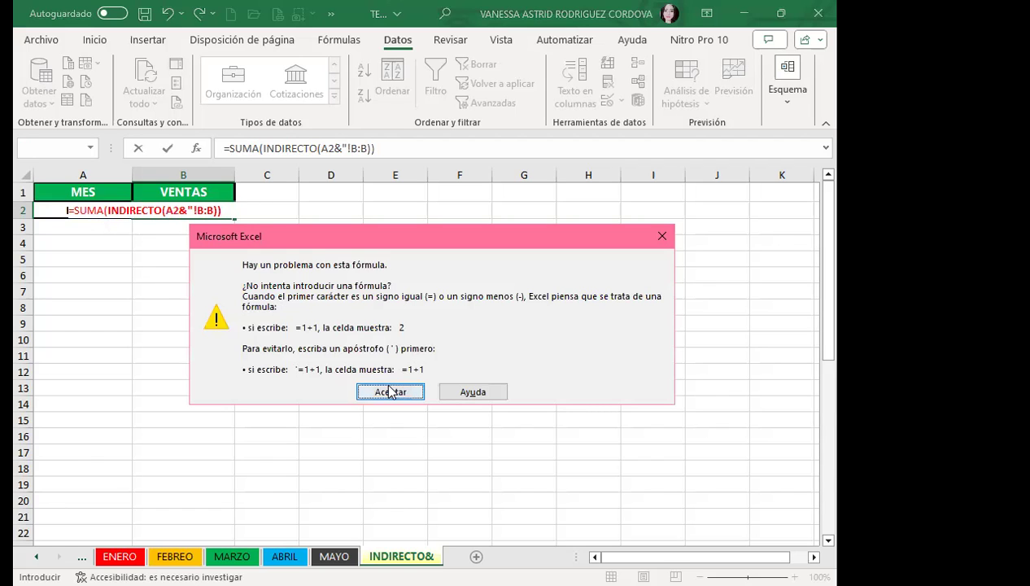
pyautogui.click(380, 389)
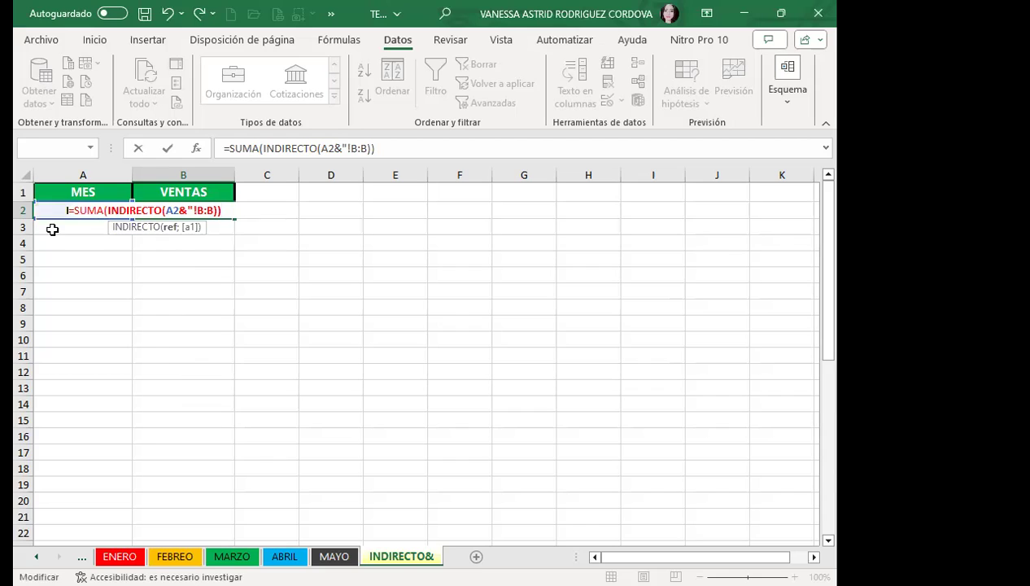
pyautogui.click(73, 210)
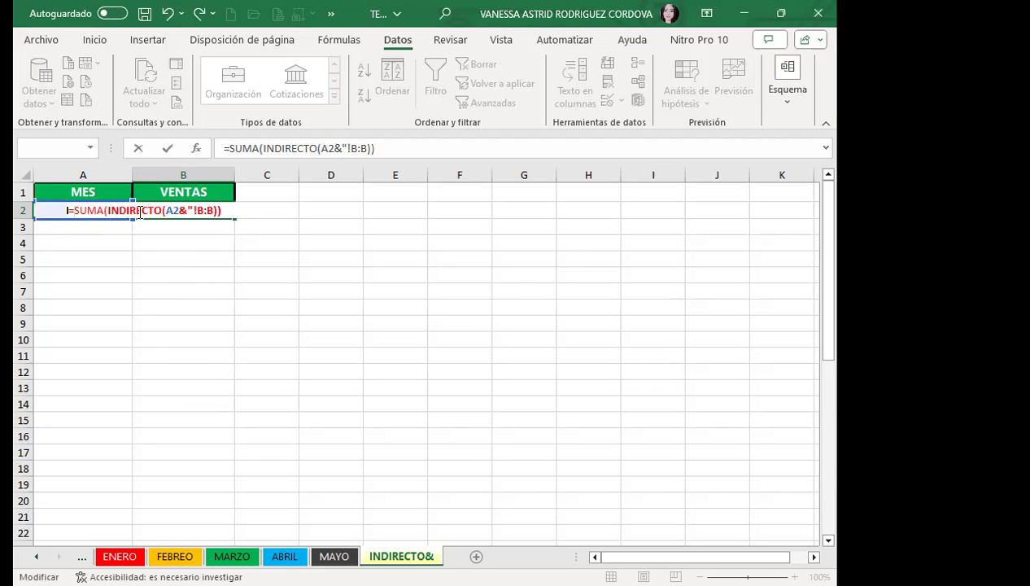
pyautogui.click(208, 210)
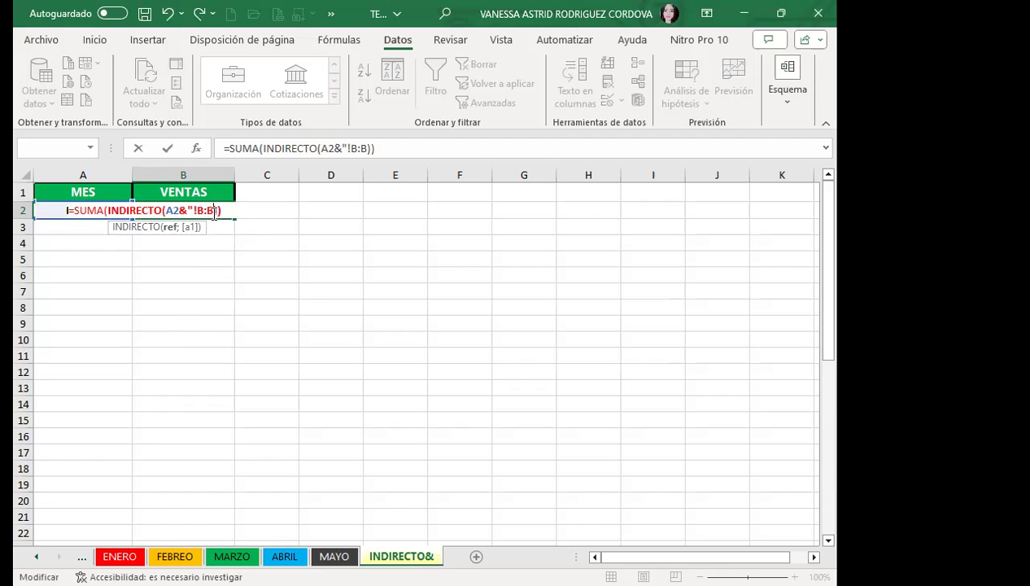
pyautogui.write('"')
pyautogui.press('Return')
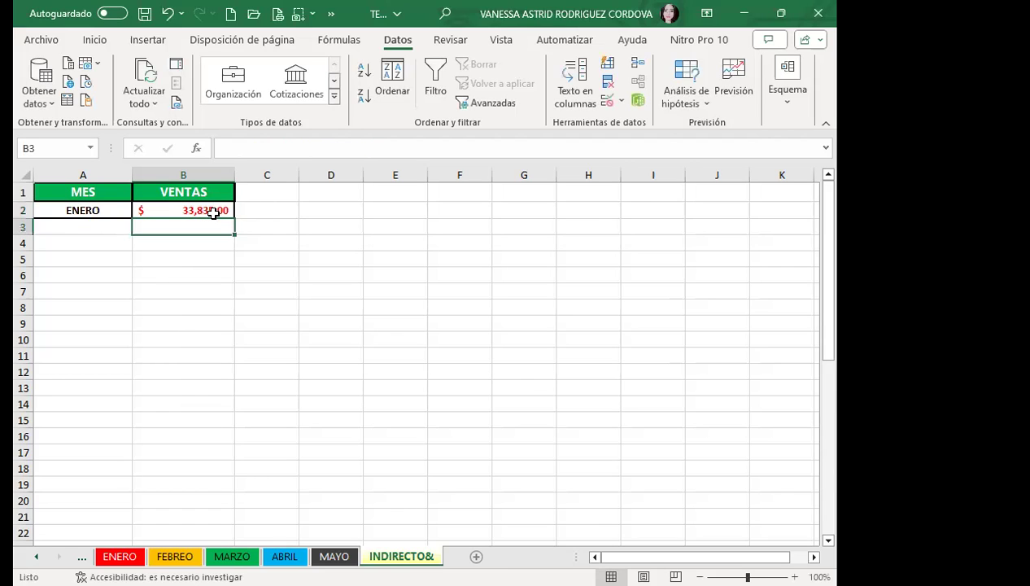
# - Check B2's formula, then select B2:B13 on the ENERO sheet to confirm the 33,835.00 sum
pyautogui.click(173, 204)
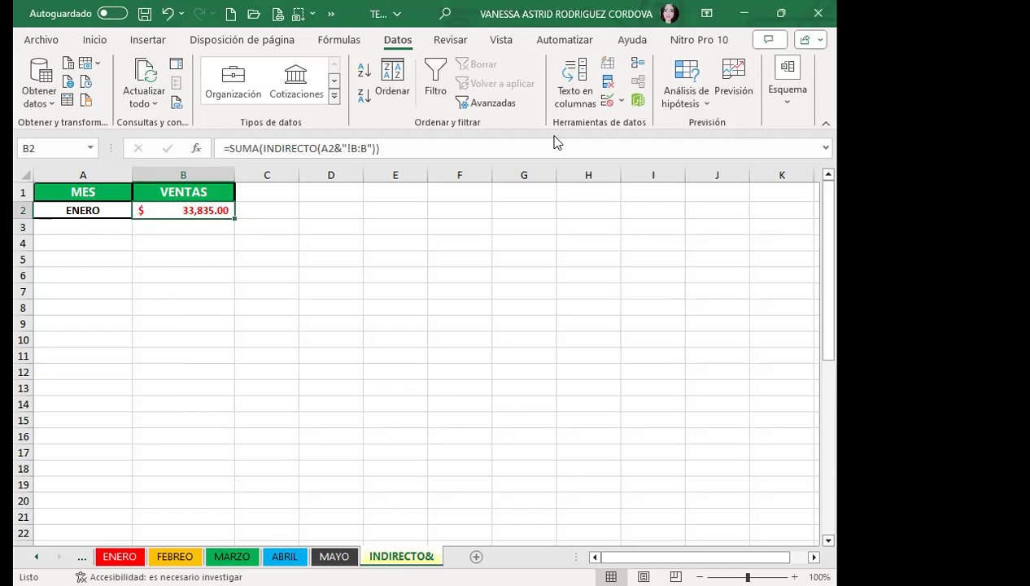
pyautogui.click(120, 558)
pyautogui.moveTo(149, 208); pyautogui.dragTo(150, 416)
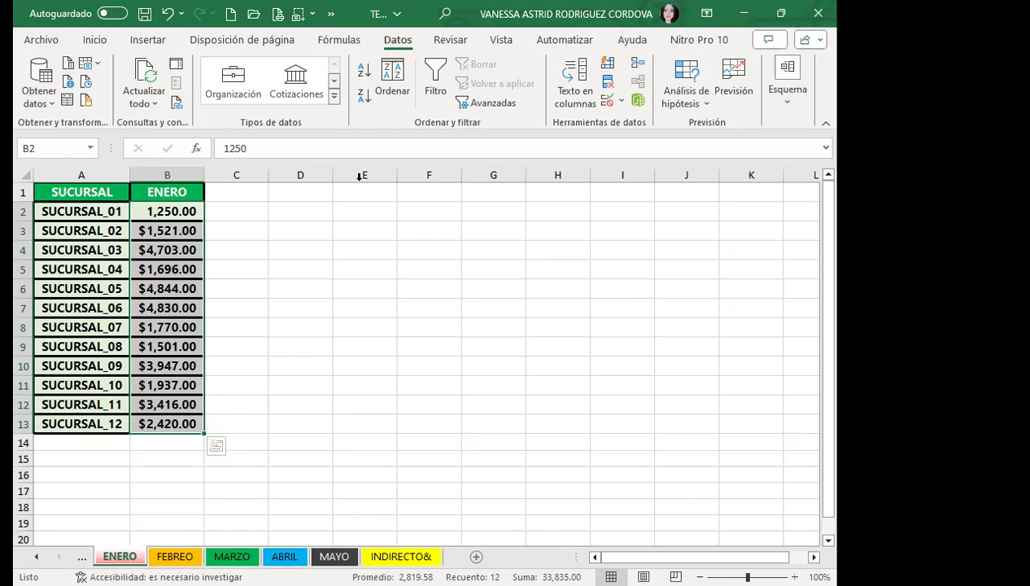
pyautogui.hotkey('ctrl', '1')
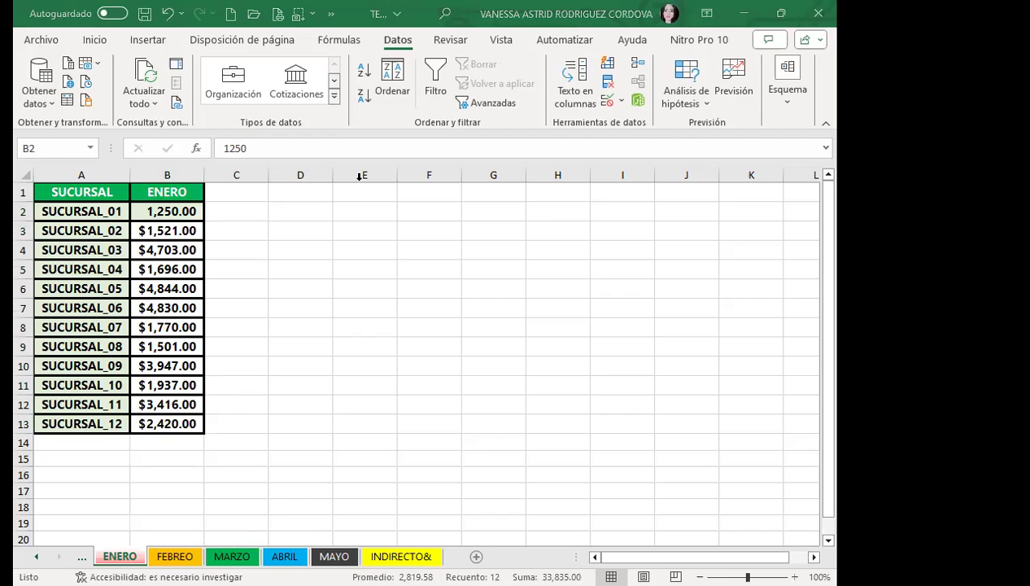
# - On INDIRECTO&, choose MAYO in A2 so VENTAS shows 32,219.00
pyautogui.press('Return')
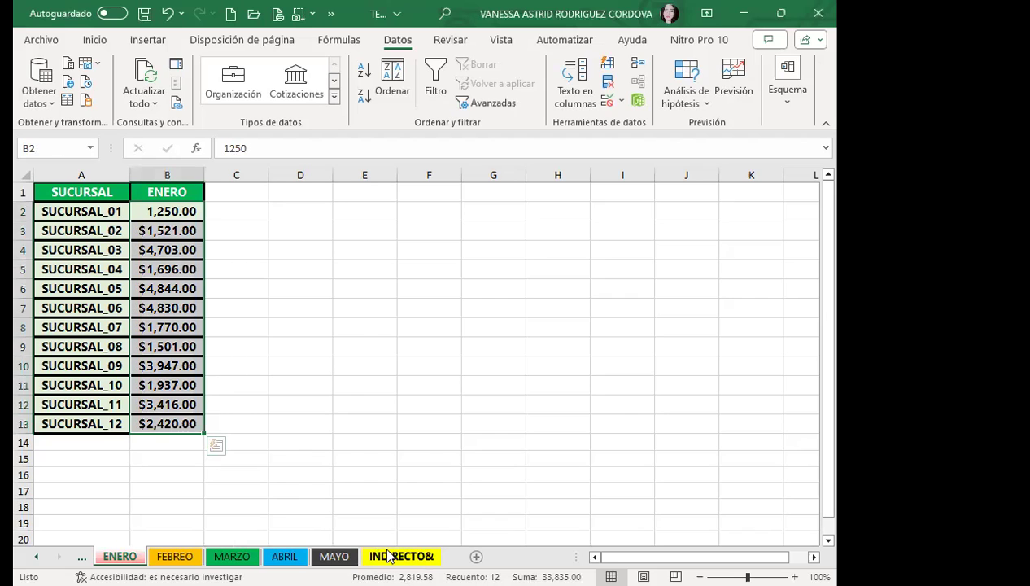
pyautogui.click(388, 555)
pyautogui.click(96, 210)
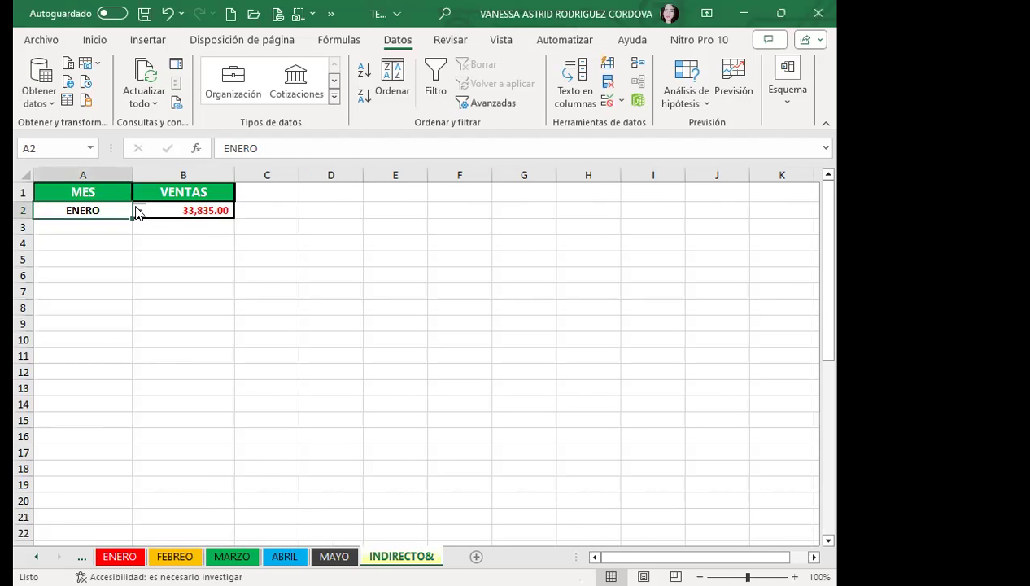
pyautogui.click(139, 210)
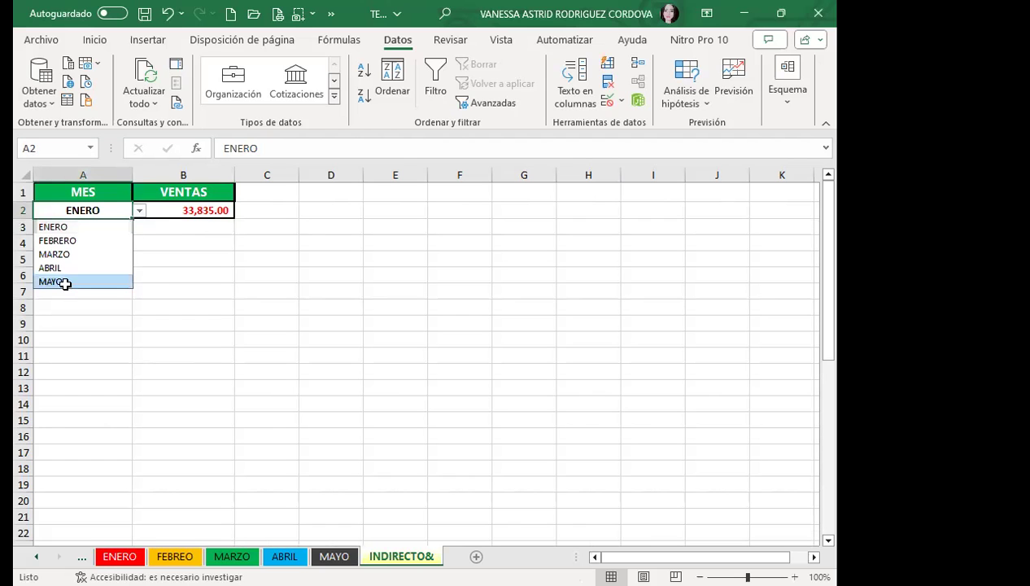
pyautogui.click(65, 283)
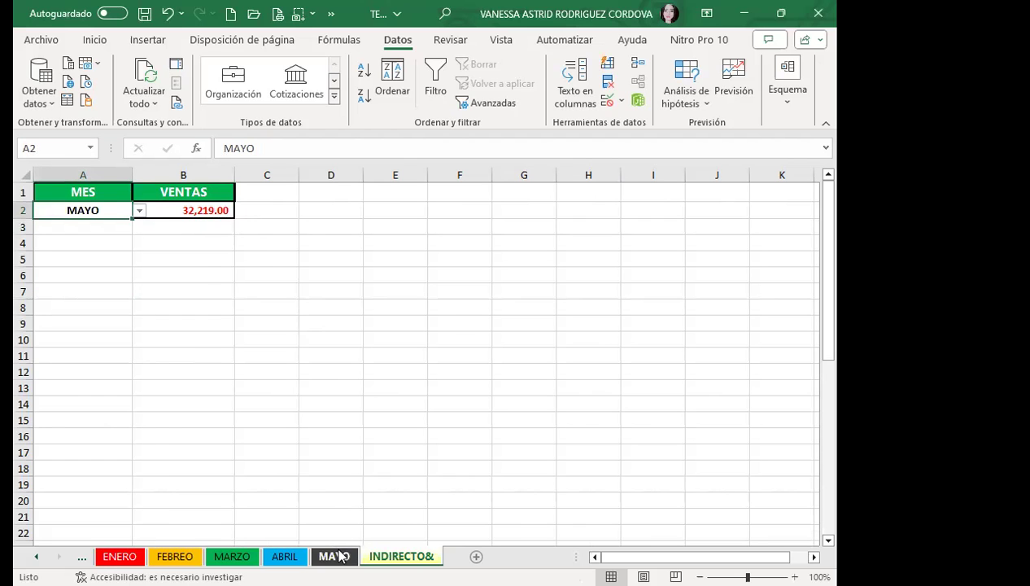
# - Select B2:B13 on the MAYO sheet to confirm the matching sum, then return to INDIRECTO&
pyautogui.click(340, 556)
pyautogui.moveTo(158, 210); pyautogui.dragTo(147, 415)
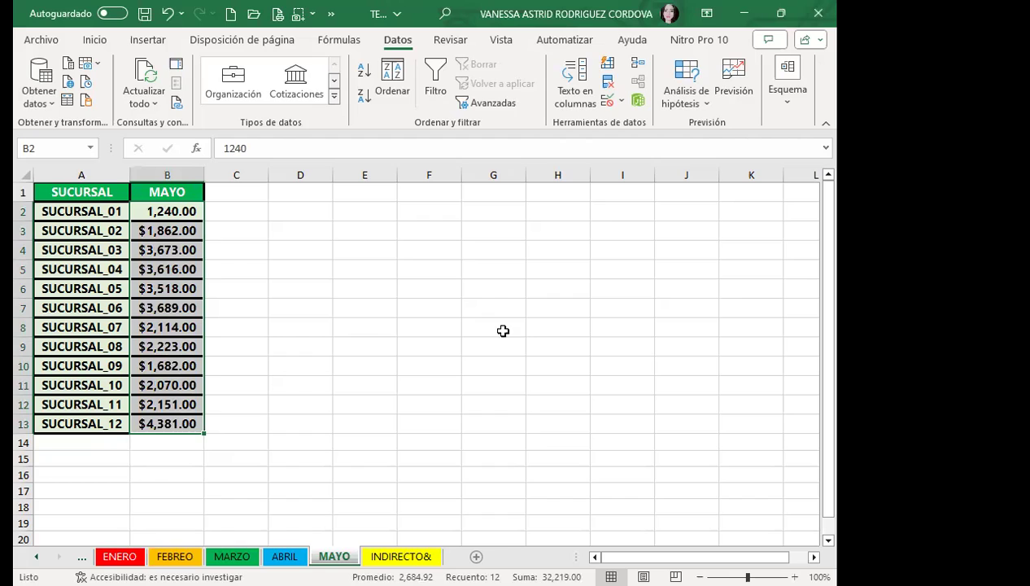
pyautogui.click(402, 556)
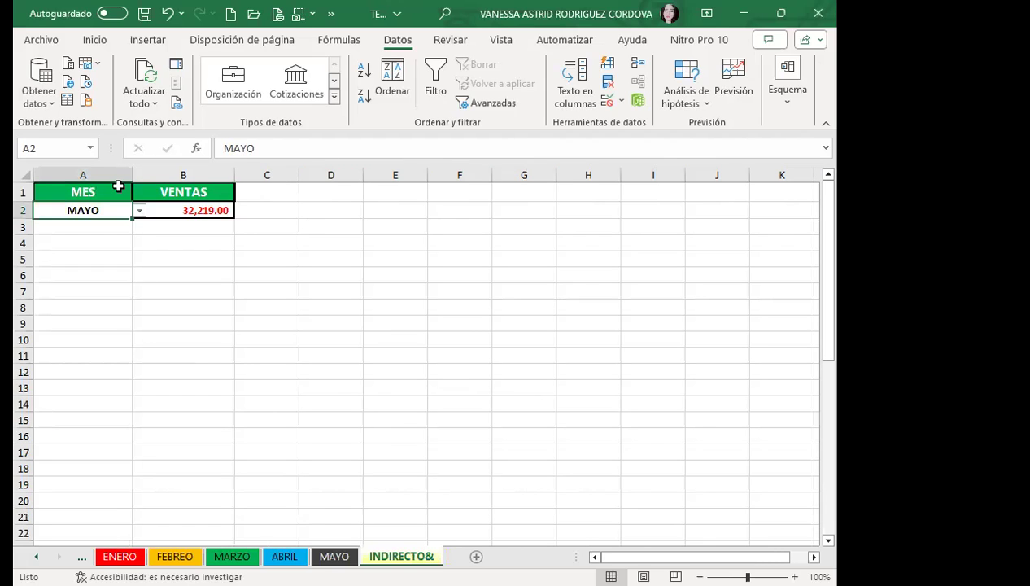
# - Switch A2 through FEBRERO, ABRIL and ENERO, ending on FEBRERO, which yields #¡REF! in VENTAS
pyautogui.click(139, 211)
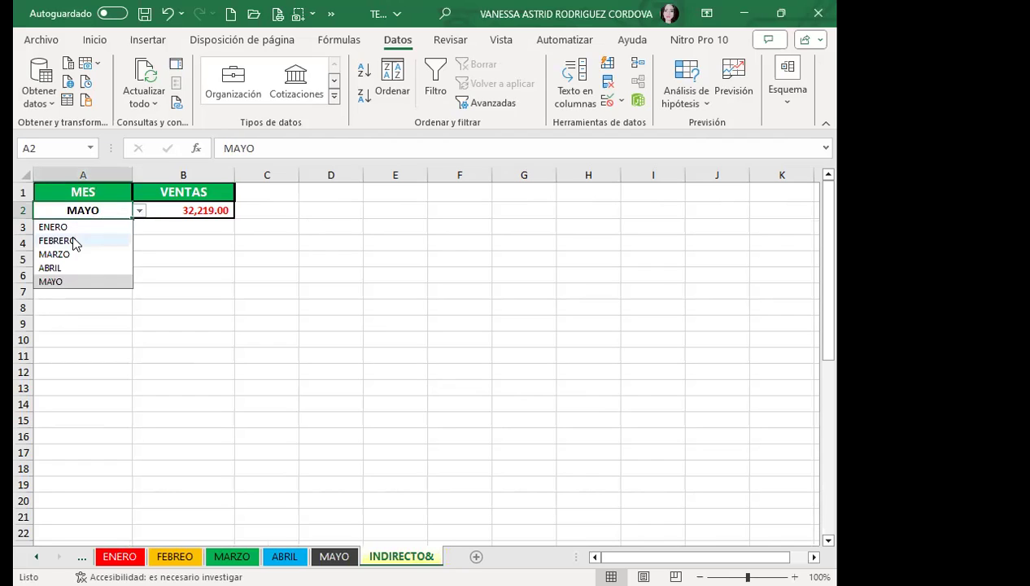
pyautogui.click(70, 243)
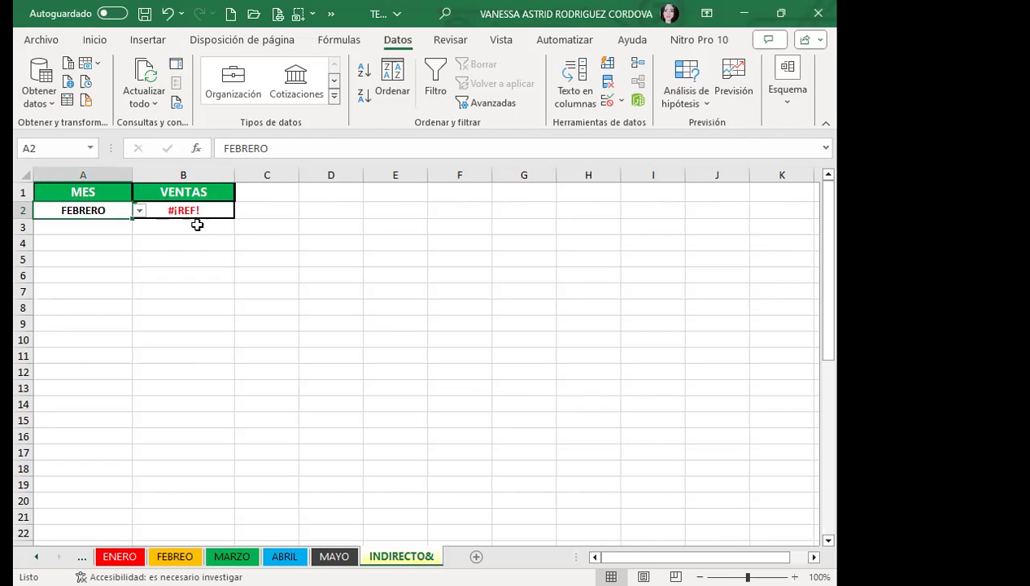
pyautogui.click(258, 210)
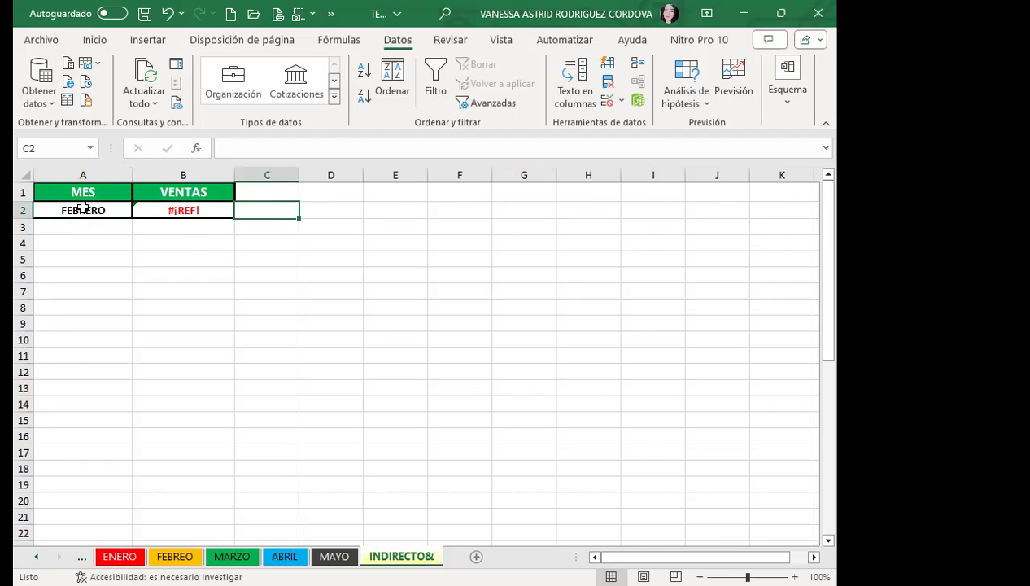
pyautogui.click(88, 210)
pyautogui.click(140, 211)
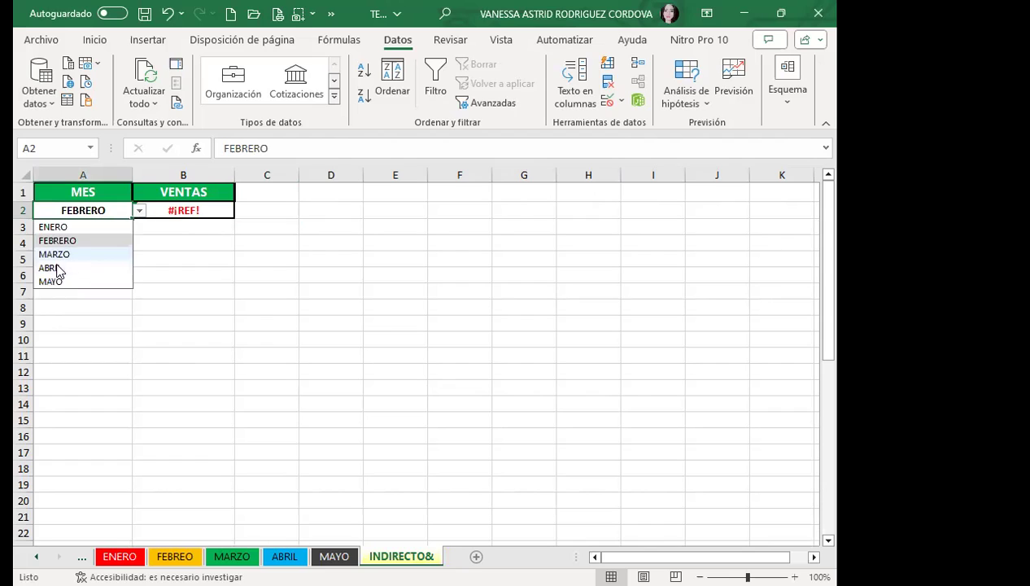
pyautogui.click(57, 264)
pyautogui.click(140, 211)
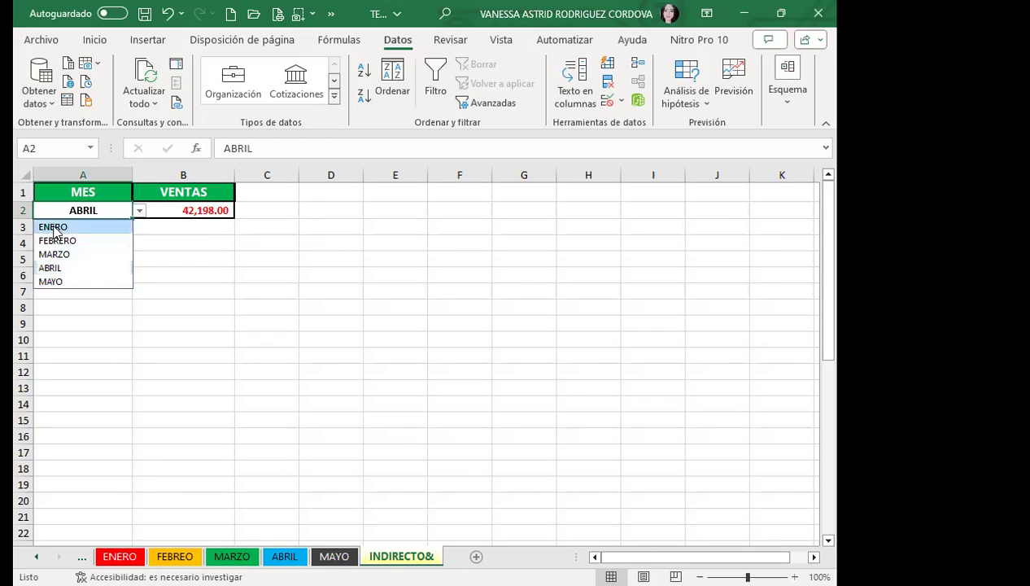
pyautogui.click(53, 228)
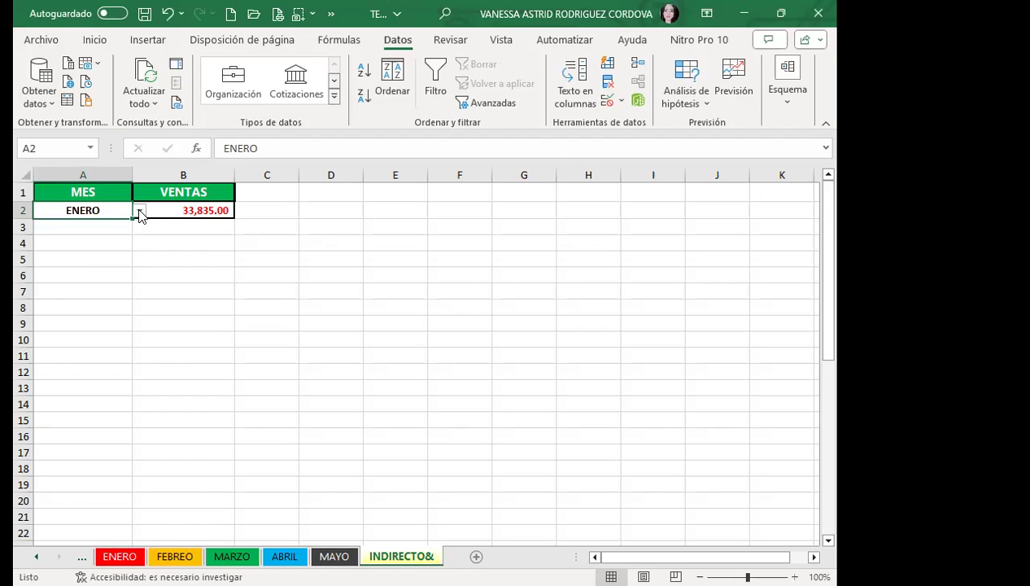
pyautogui.click(140, 210)
pyautogui.click(72, 239)
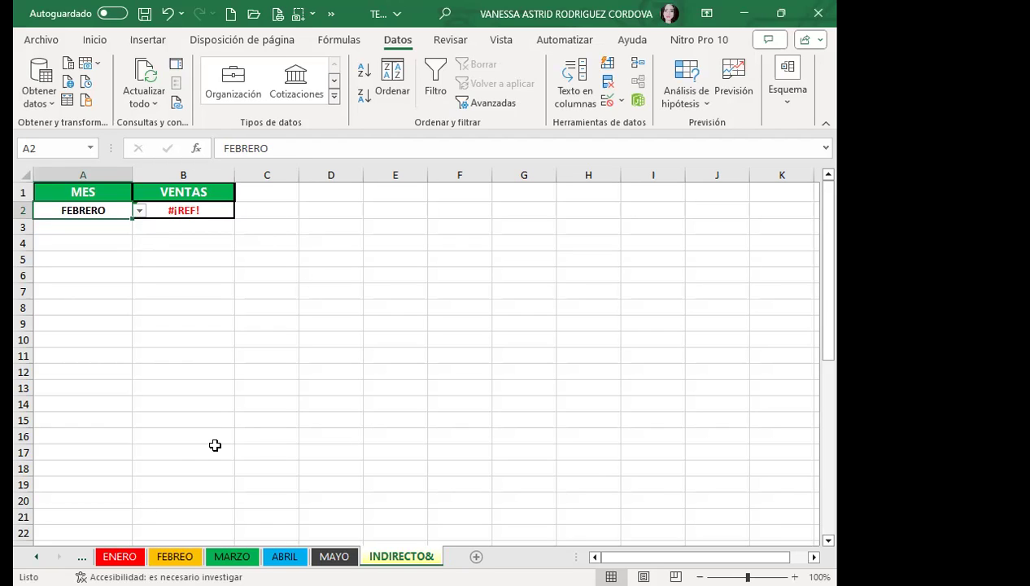
# - Rename the FEBREO sheet to FEBRERO so VENTAS on INDIRECTO& shows 35,024.00
pyautogui.click(173, 556)
pyautogui.press('Return')
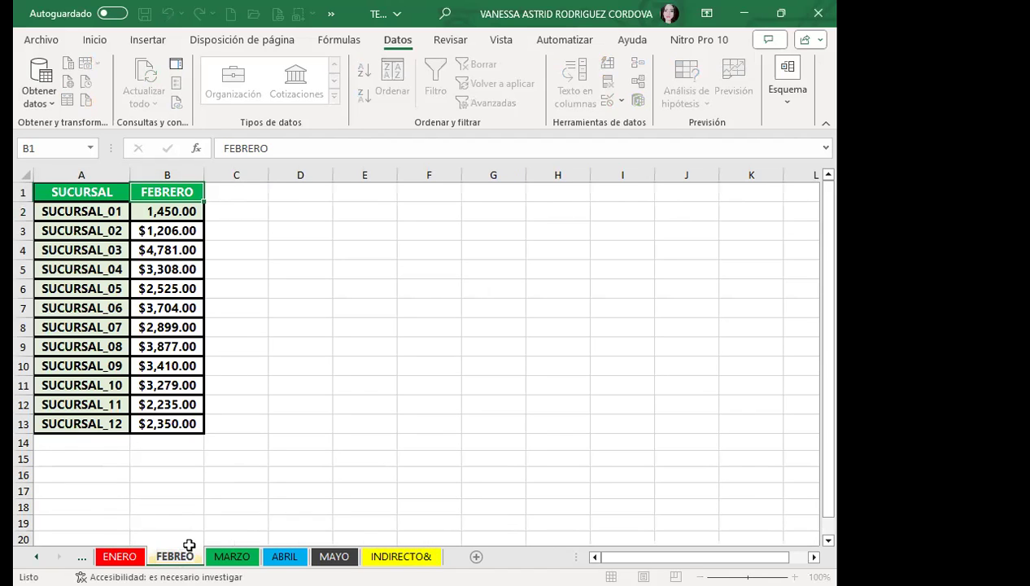
pyautogui.write('R')
pyautogui.press('Return')
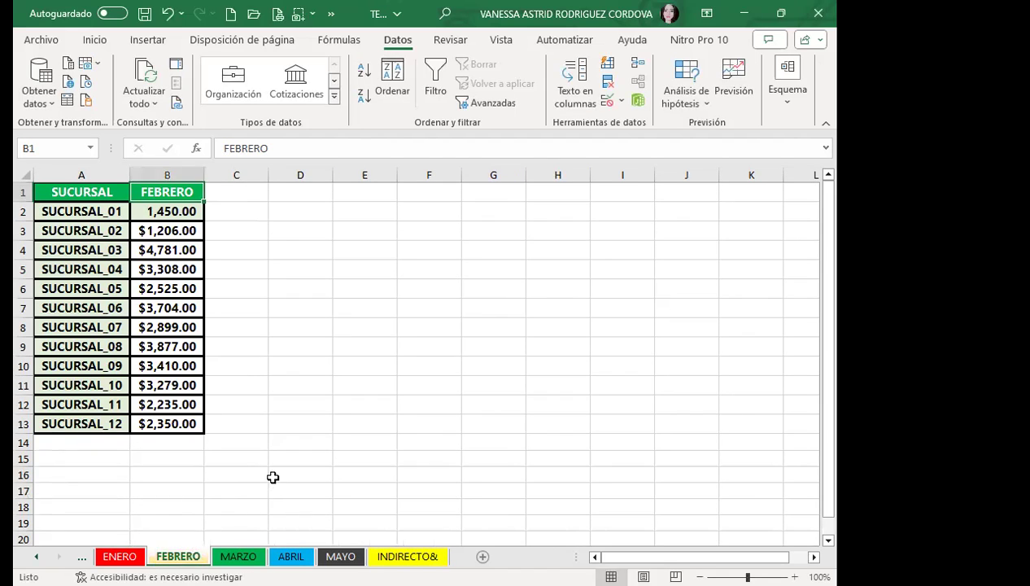
pyautogui.click(274, 476)
pyautogui.click(406, 556)
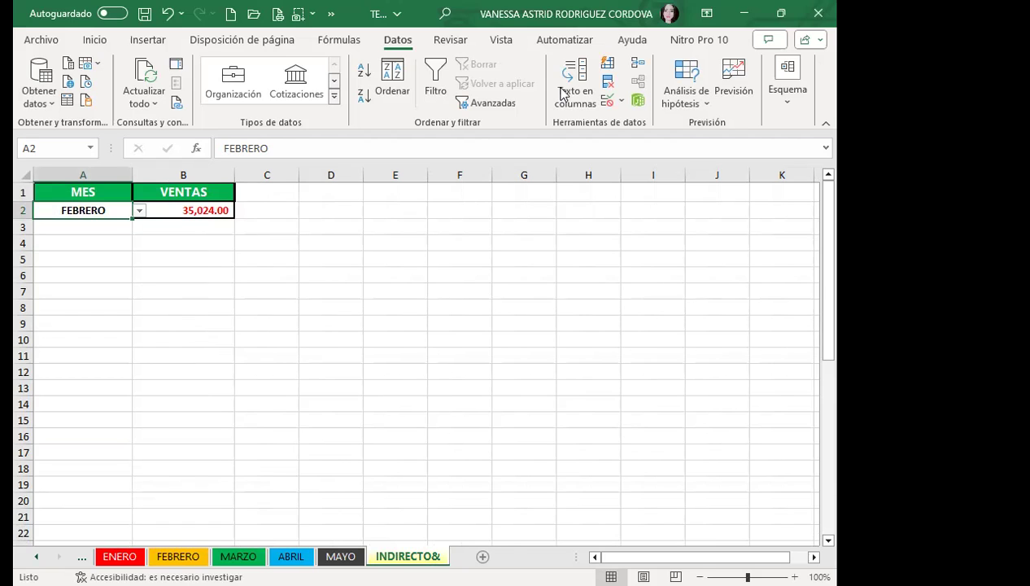
# - Select B2 to review its SUMA(INDIRECTO) sales formula
pyautogui.click(175, 211)
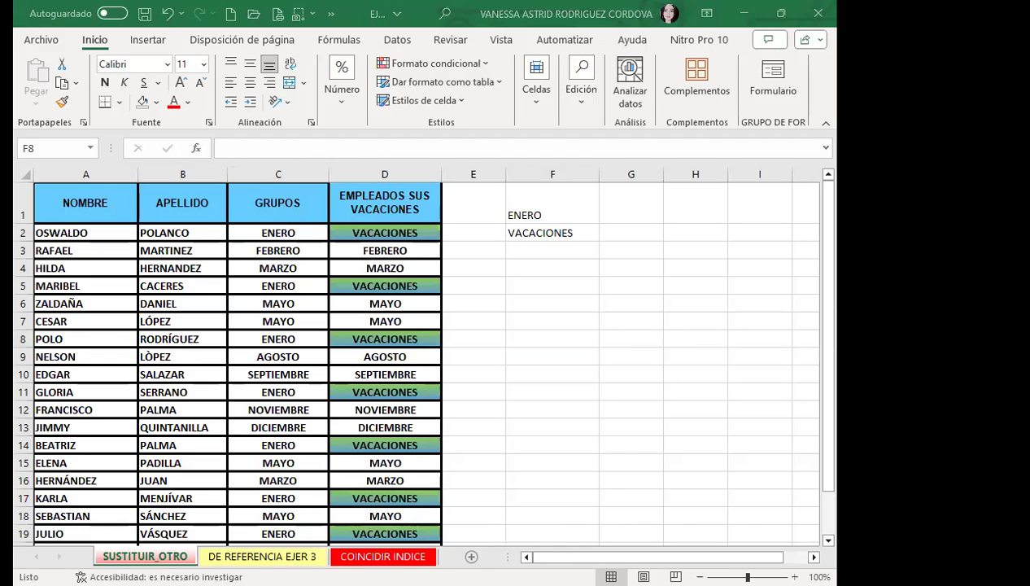
# - Switch to the DE REFERENCIA EJER 3 sheet with the Categoría A and B sales tables
pyautogui.moveTo(553, 286); pyautogui.dragTo(473, 286)
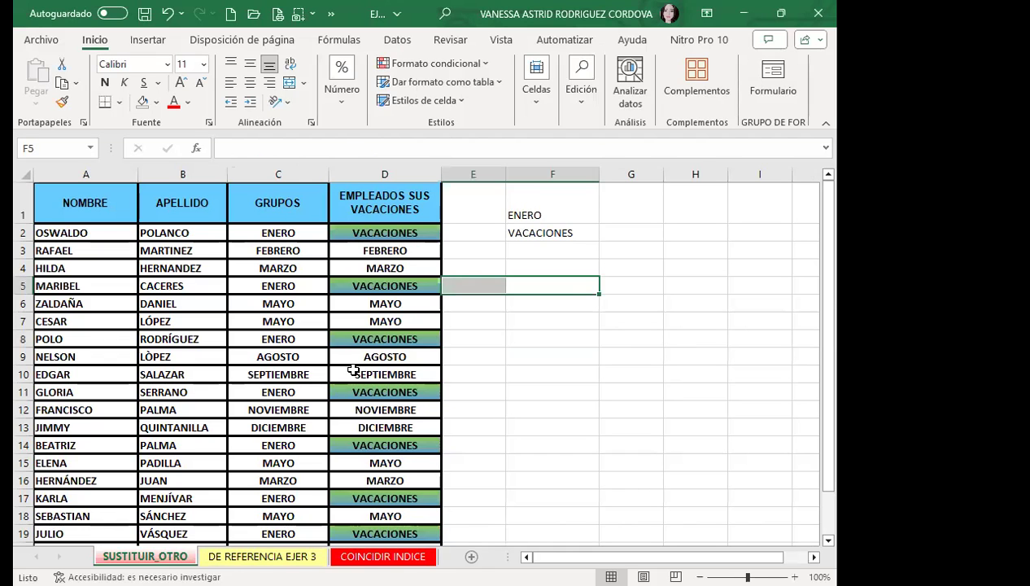
pyautogui.hotkey('ctrl', 'pagedown')
pyautogui.click(390, 391)
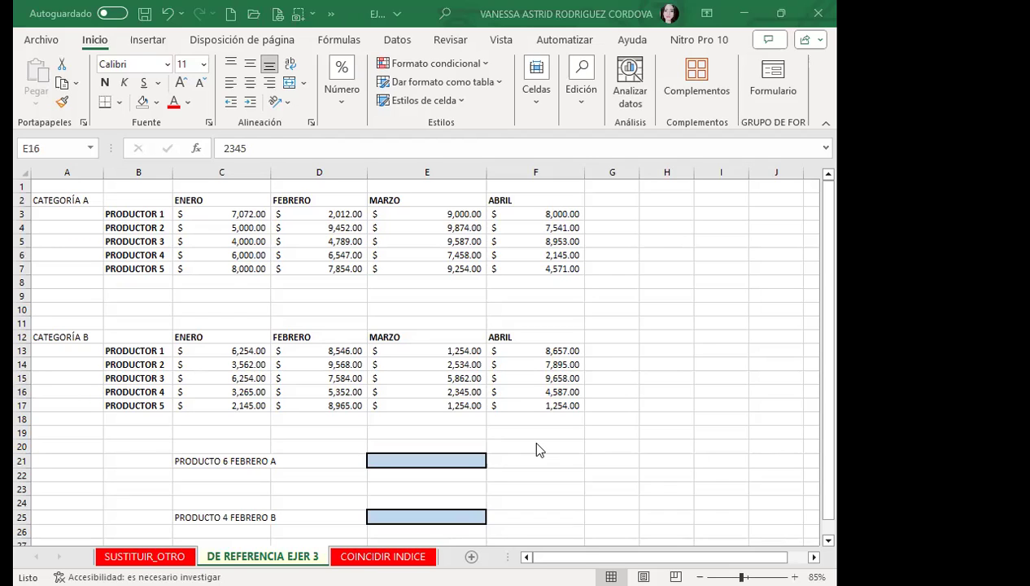
pyautogui.click(430, 460)
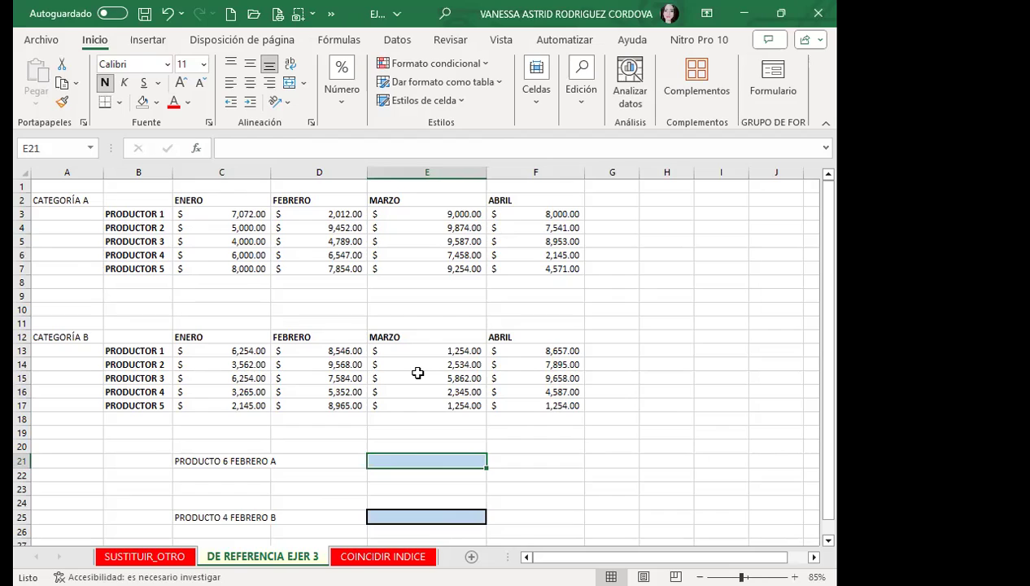
pyautogui.click(207, 461)
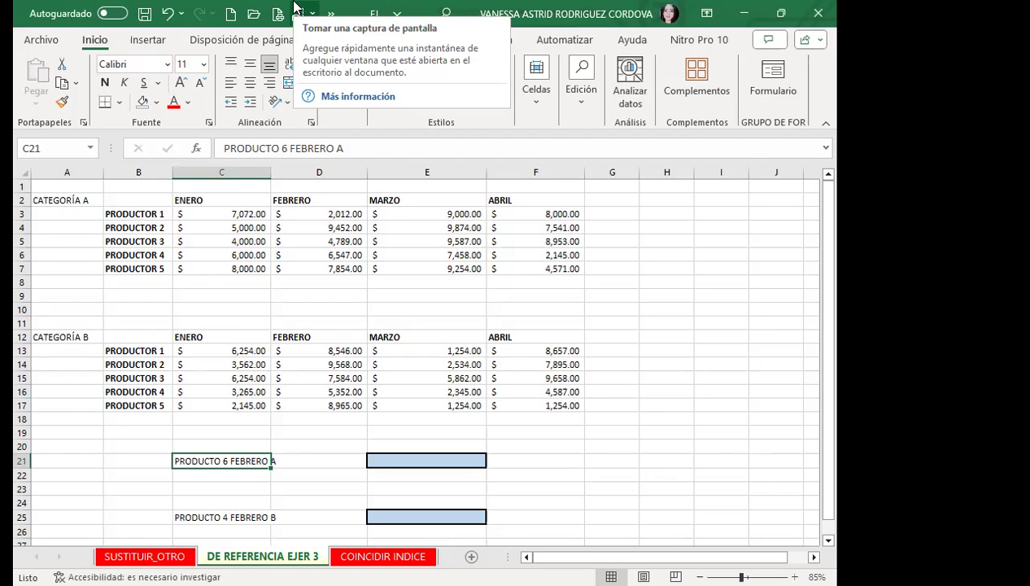
pyautogui.click(423, 455)
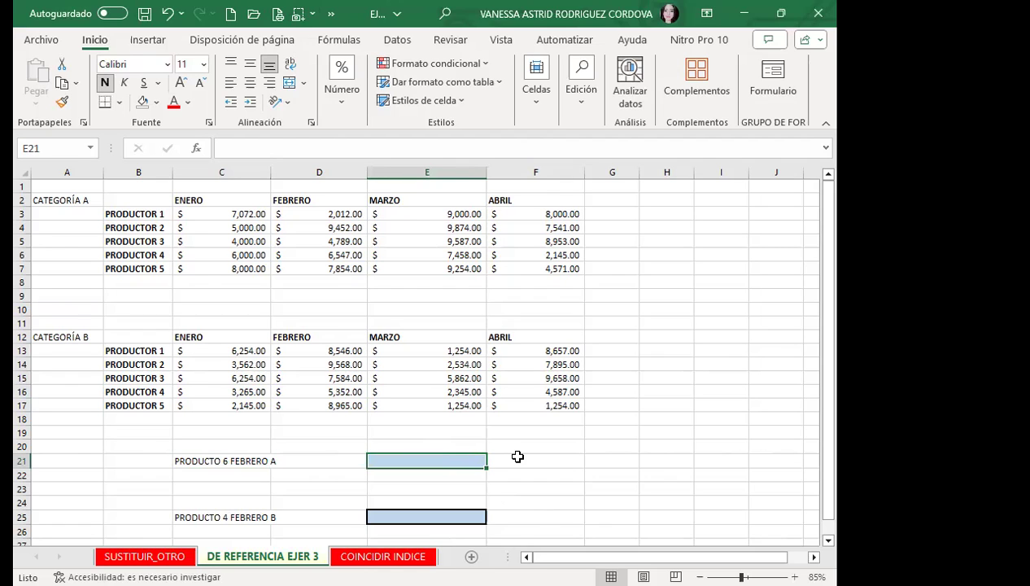
# - Start an =INDICE( formula in cell E21 using the autocomplete suggestion
pyautogui.write('=I')
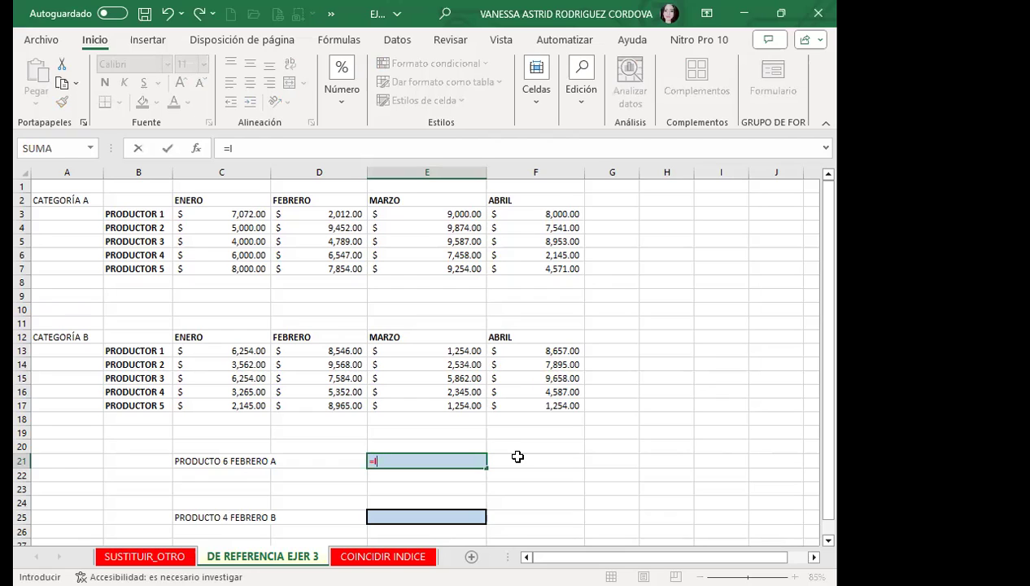
pyautogui.write('ND')
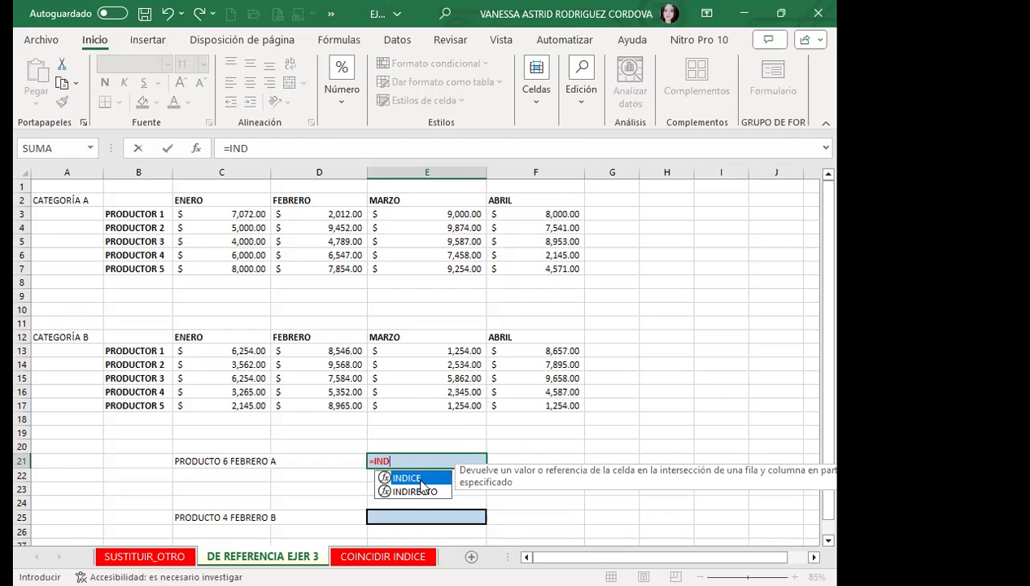
pyautogui.press('Tab')
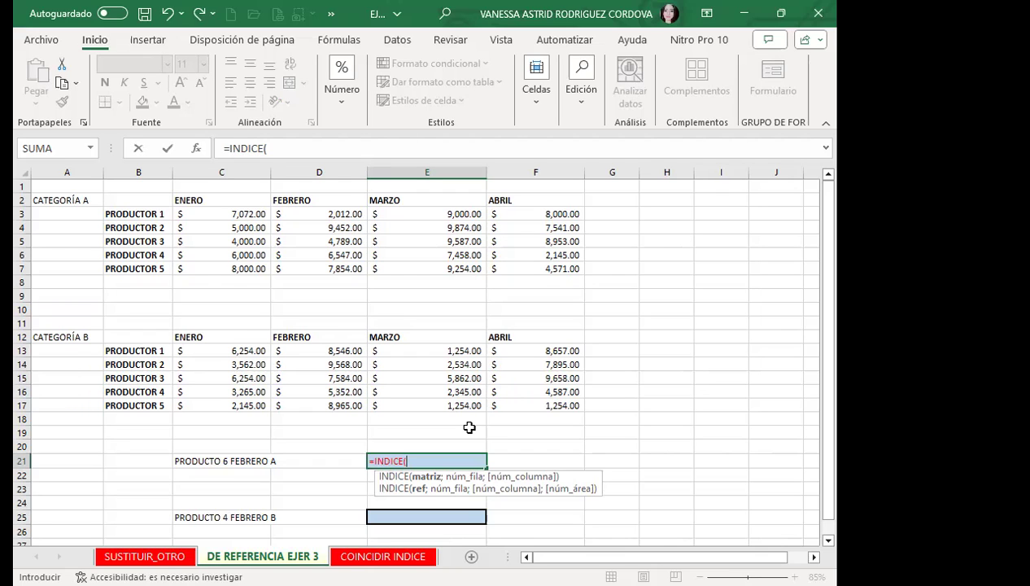
# - Enter the grouped reference (B2:F7;B12:F17) as the E21 INDICE formula's first argument
pyautogui.write('(')
pyautogui.moveTo(138, 200)
pyautogui.mouseDown()
pyautogui.moveTo(431, 241)
pyautogui.moveTo(520, 267)
pyautogui.mouseUp()
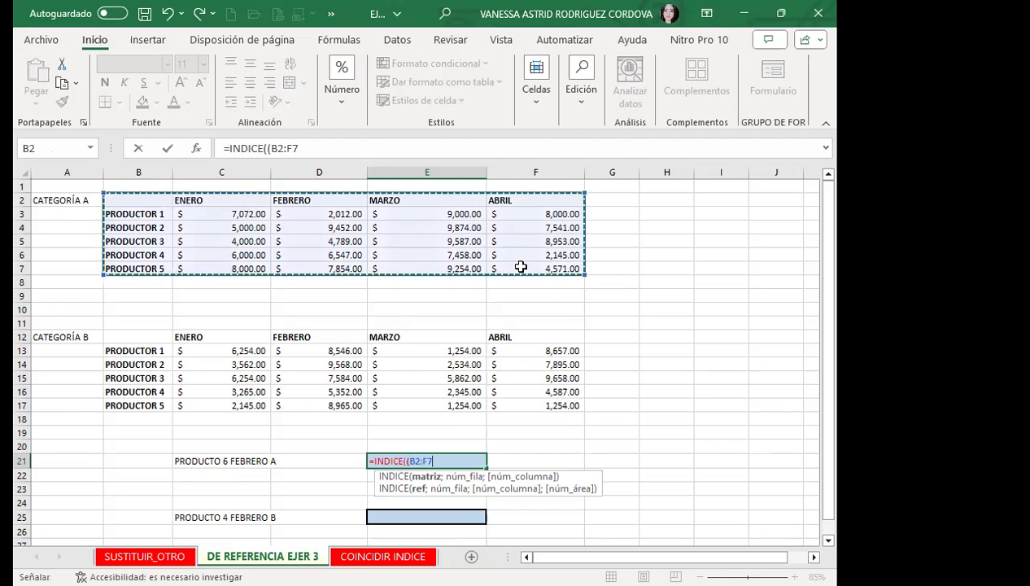
pyautogui.write(';')
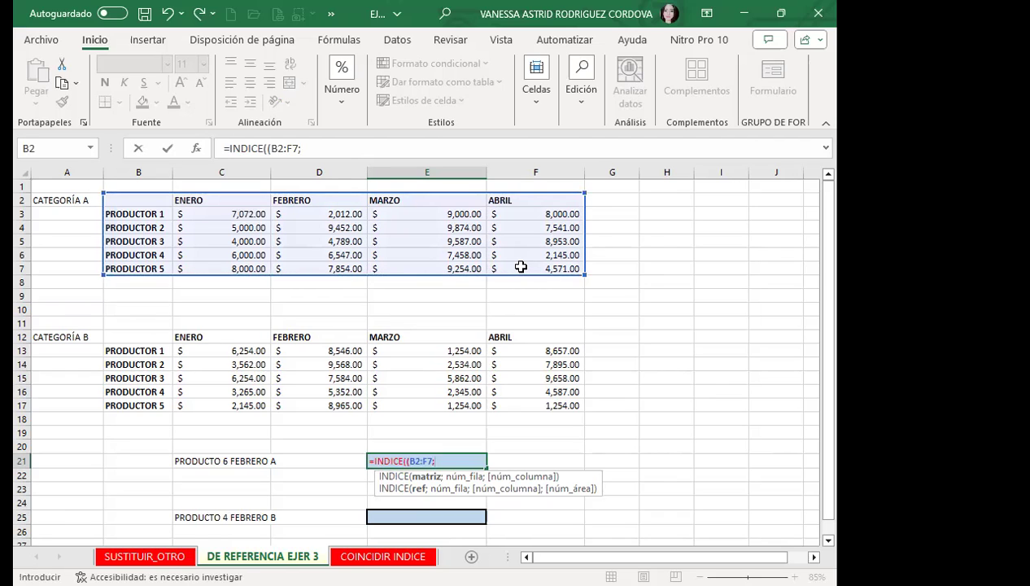
pyautogui.click(132, 333)
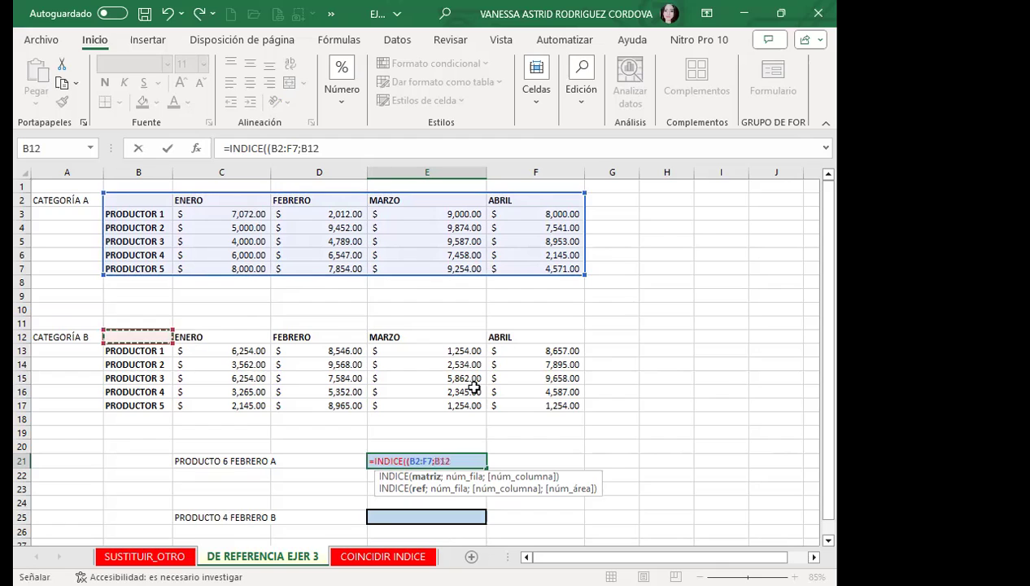
pyautogui.keyDown('shift'); pyautogui.click(520, 410); pyautogui.keyUp('shift')
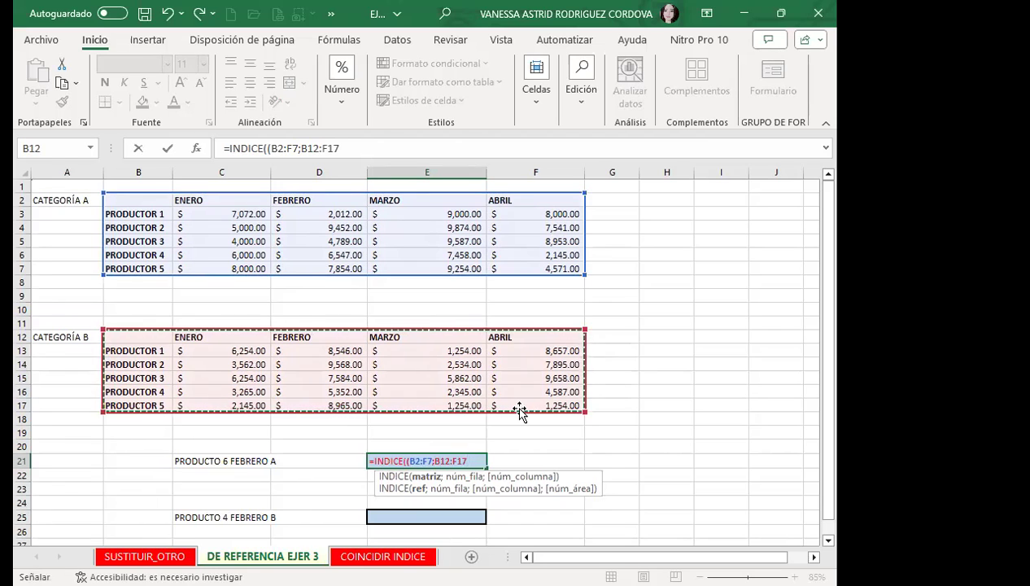
pyautogui.write(')')
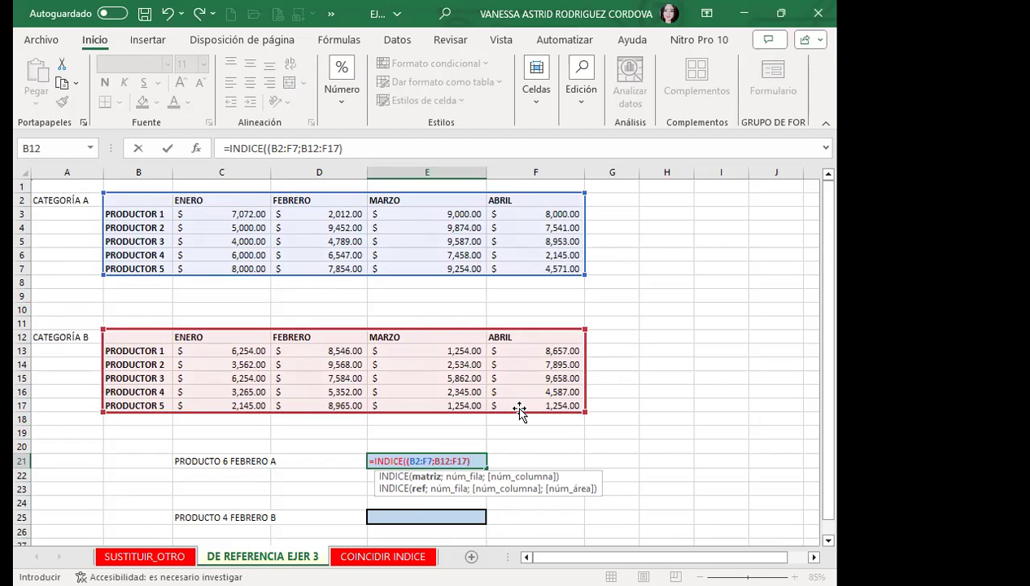
pyautogui.write(';')
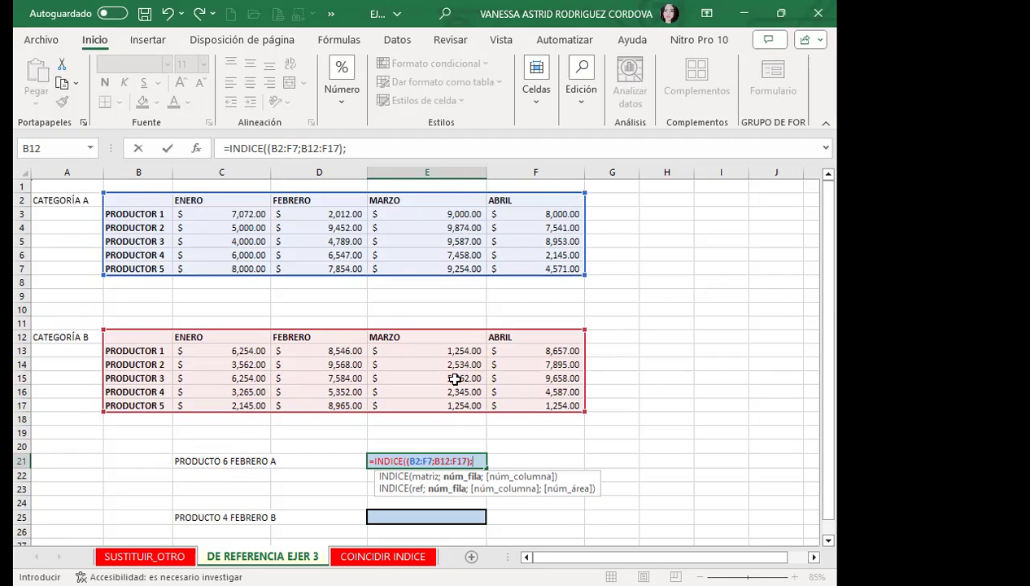
# - Close the E21 INDICE formula with row 6, column 3 and area 1
pyautogui.write('6')
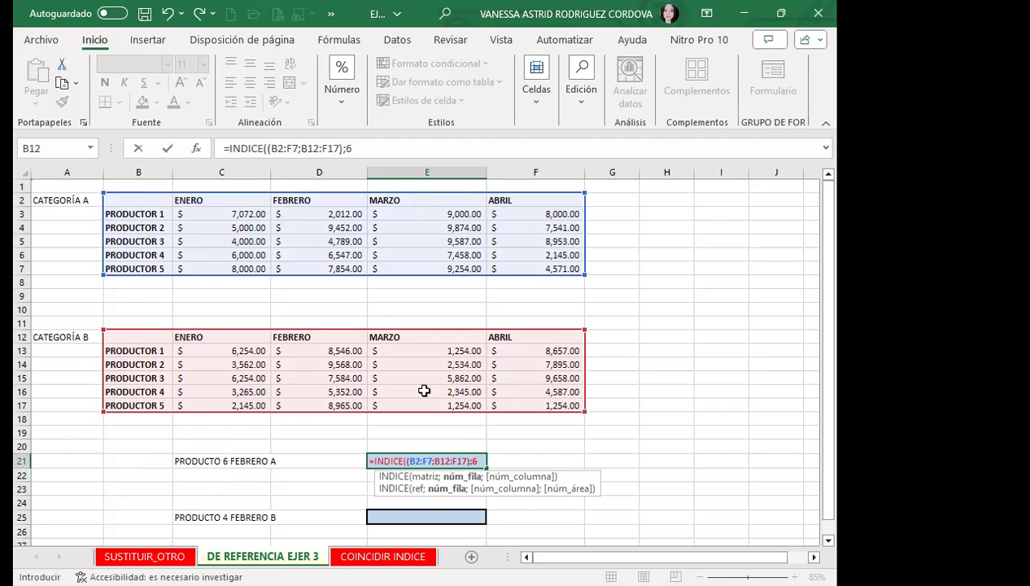
pyautogui.write(';')
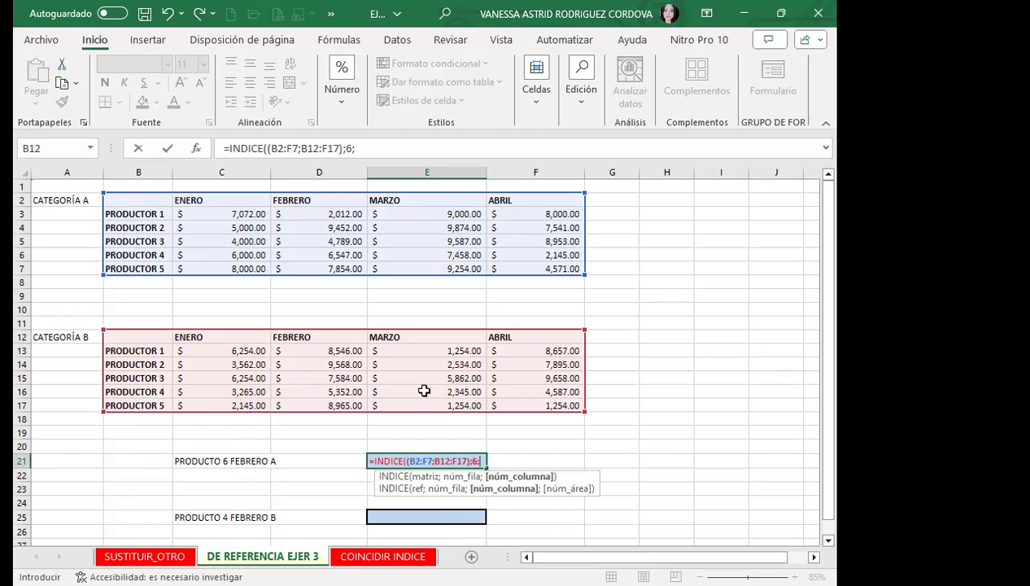
pyautogui.write('3')
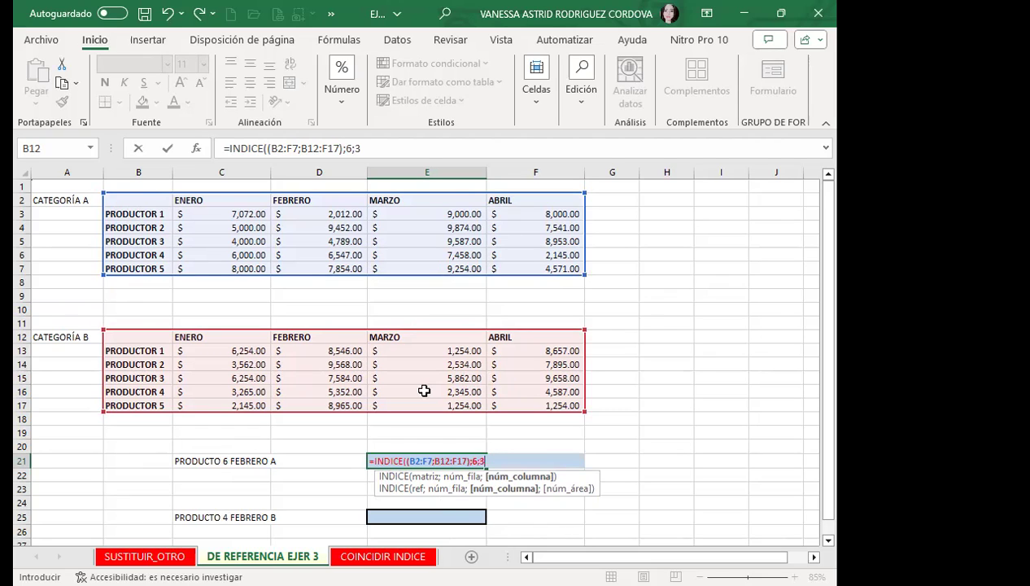
pyautogui.write(';')
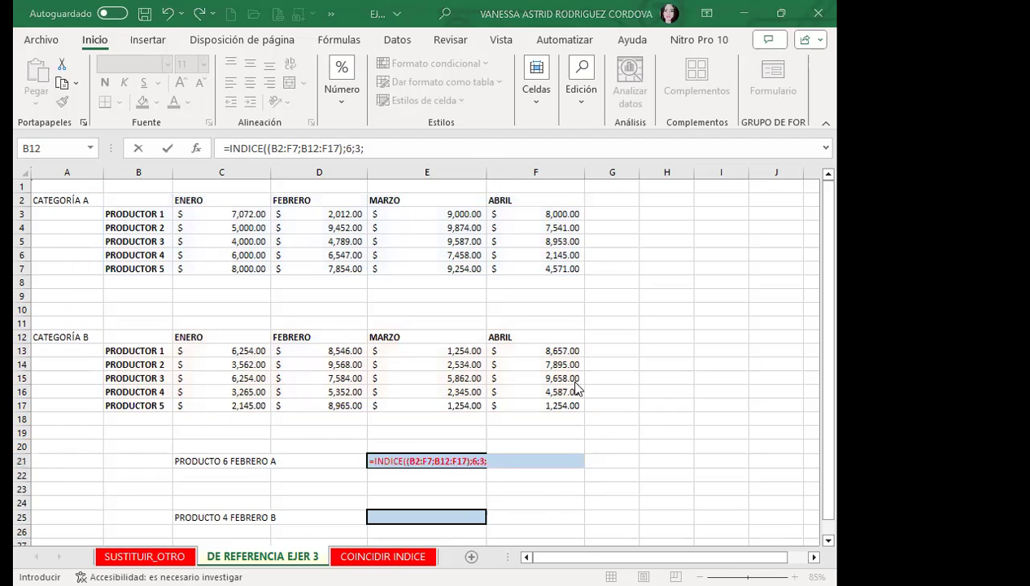
pyautogui.write('1')
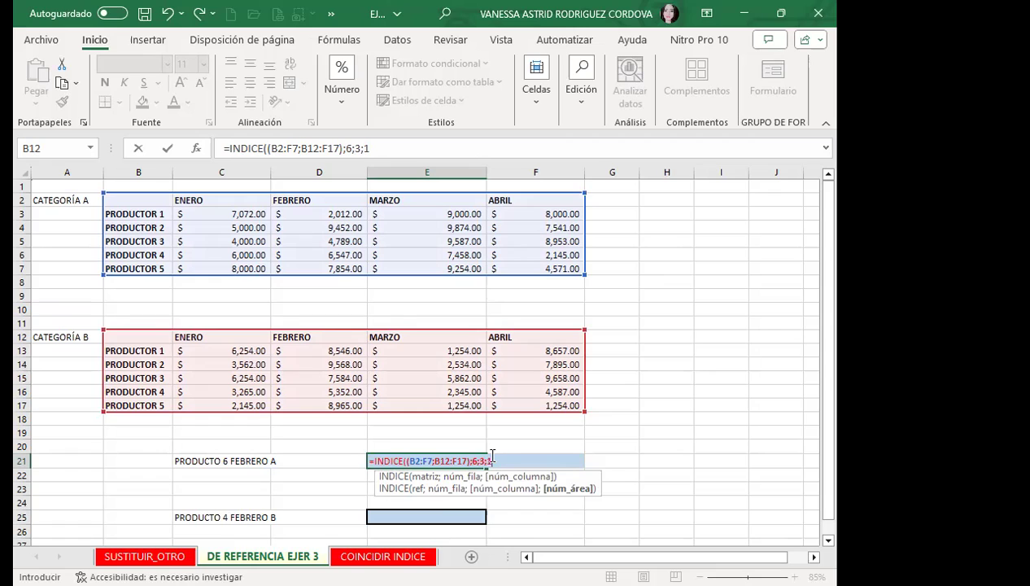
pyautogui.write(')')
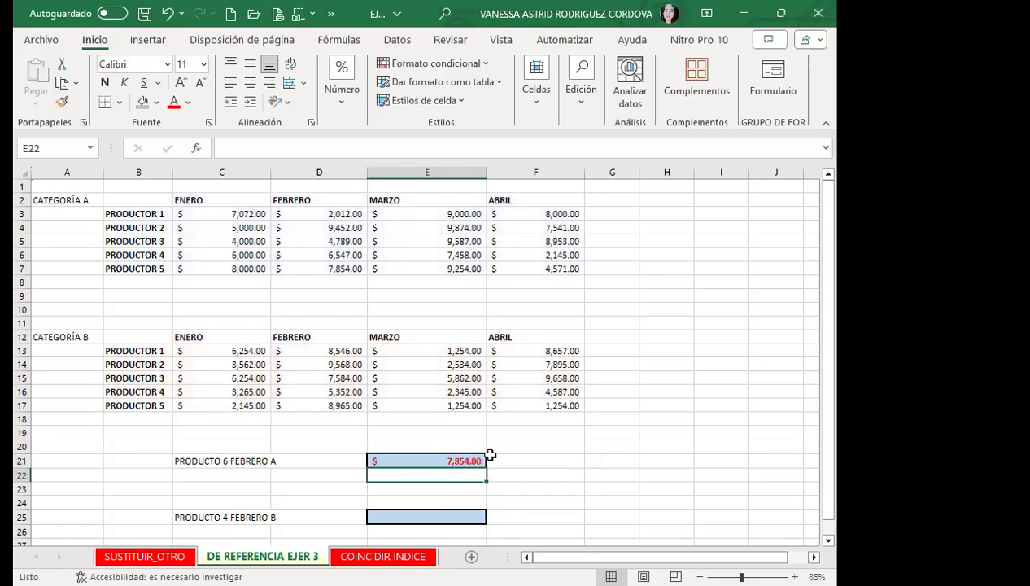
pyautogui.click(411, 459)
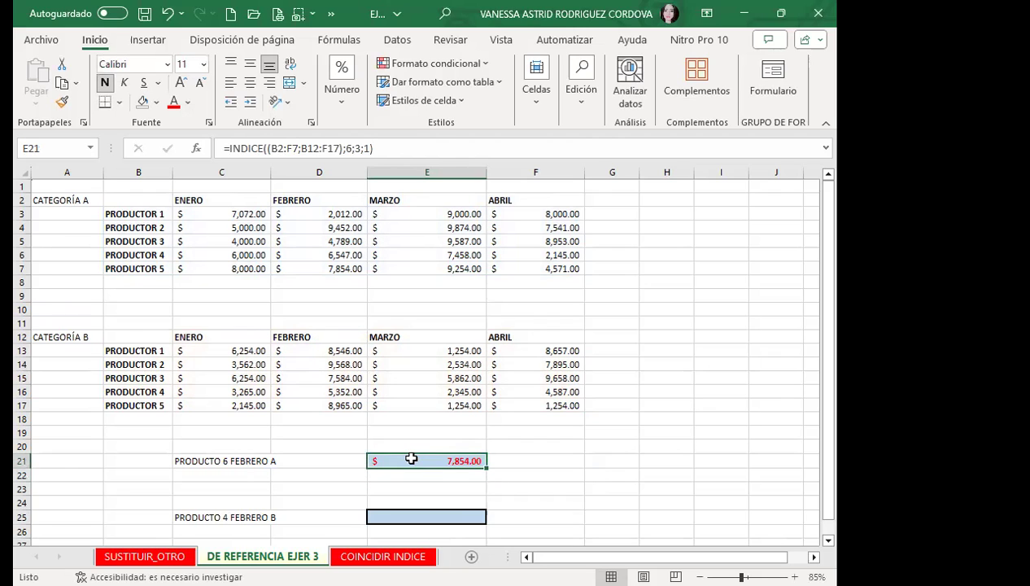
pyautogui.click(297, 261)
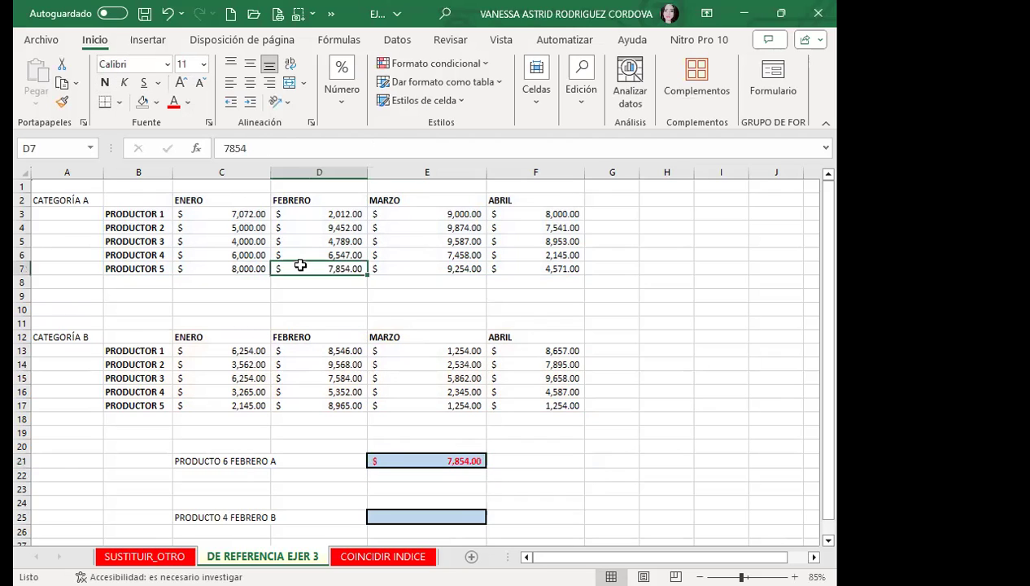
pyautogui.click(156, 103)
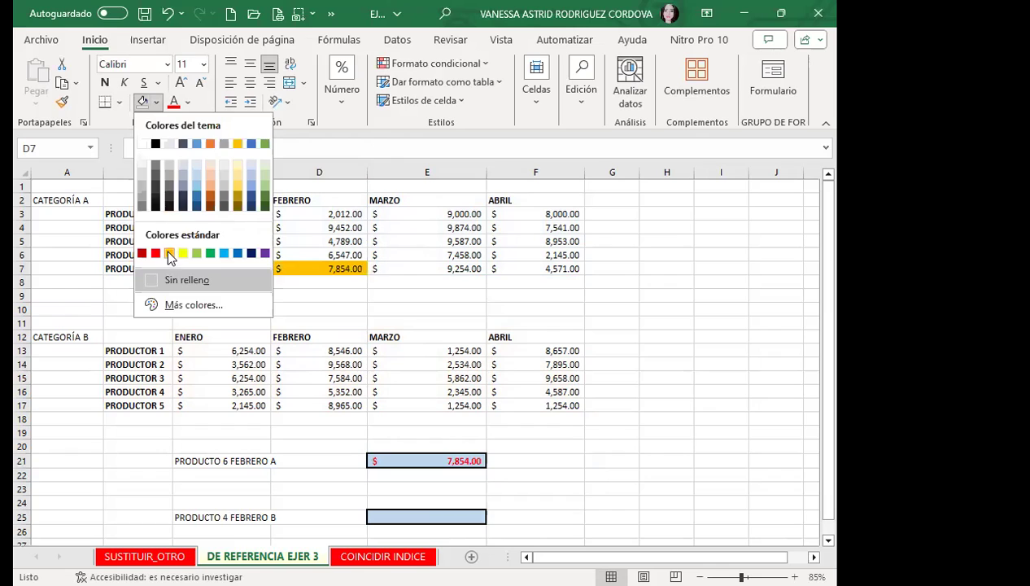
pyautogui.click(169, 254)
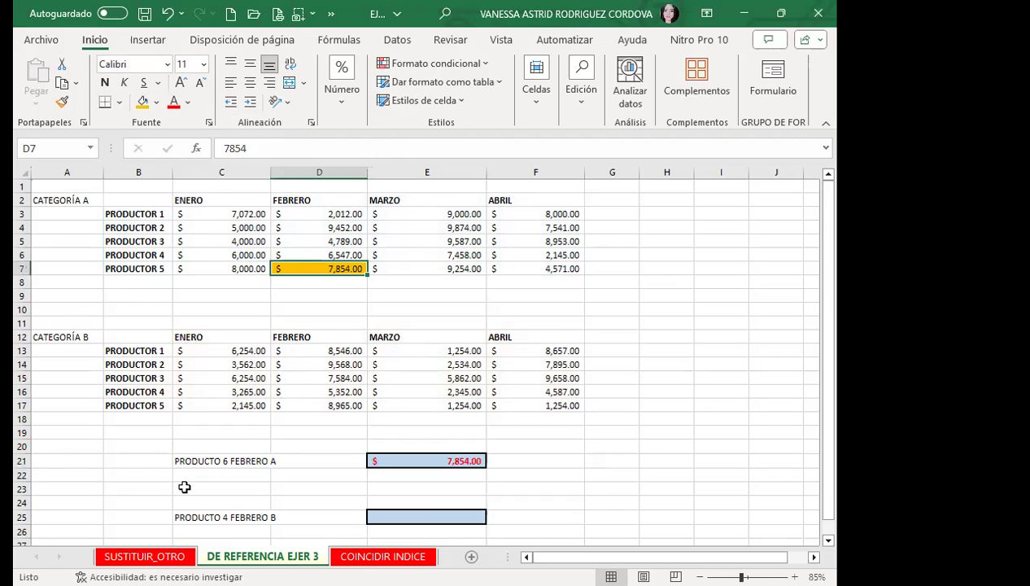
pyautogui.click(202, 461)
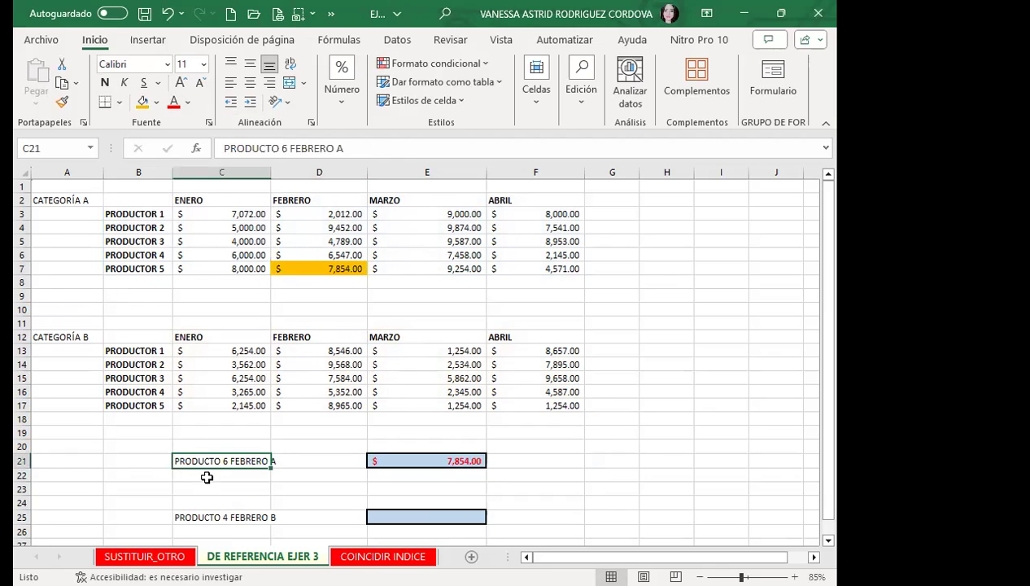
pyautogui.click(134, 198)
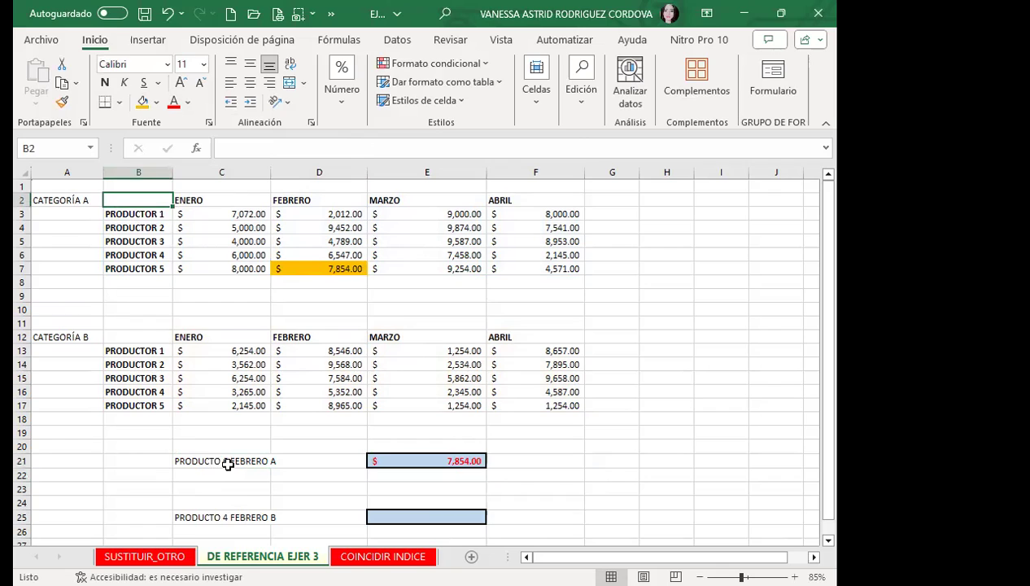
pyautogui.click(140, 214)
pyautogui.click(140, 230)
pyautogui.click(138, 242)
pyautogui.click(140, 268)
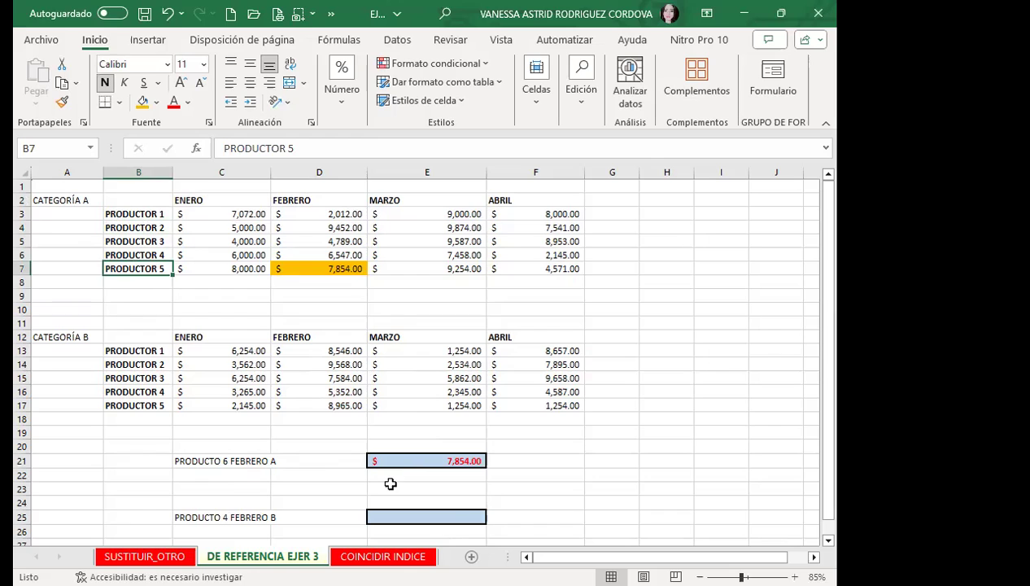
pyautogui.click(403, 461)
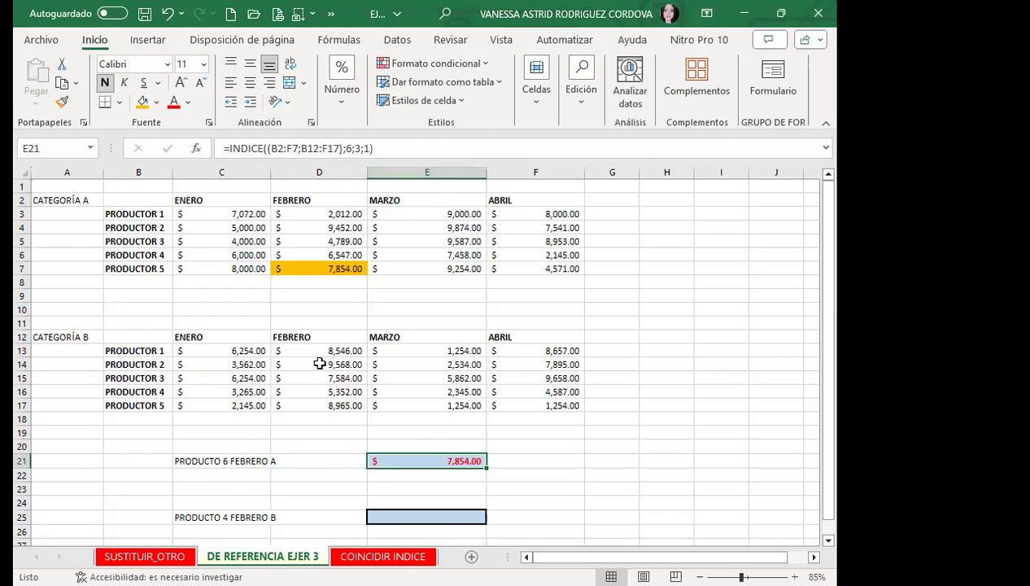
pyautogui.click(393, 516)
pyautogui.scroll(-1, 529, 475)
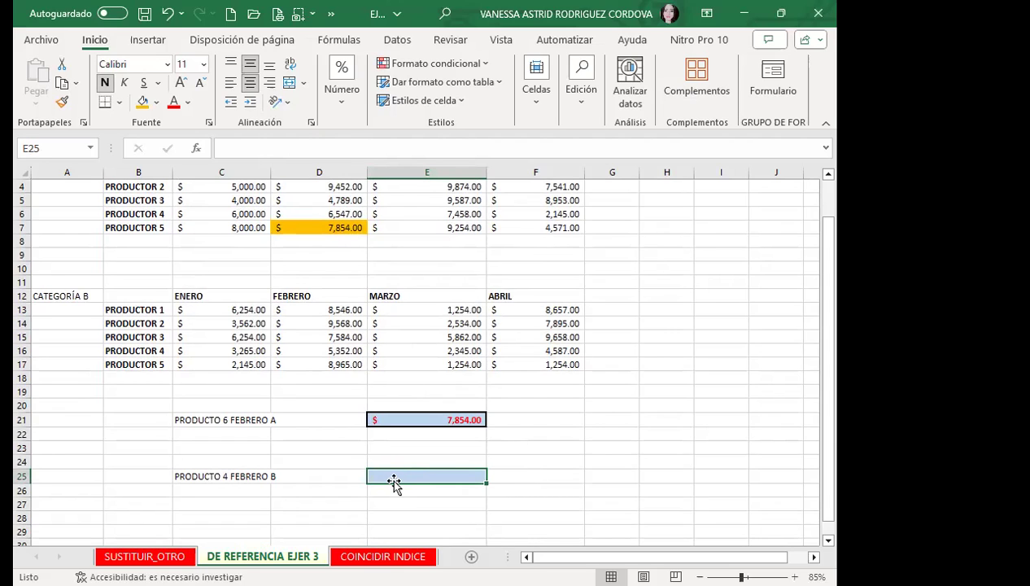
# - Start =INDICE in E25 with the grouped reference (B2:F7;B12:F17)
pyautogui.write('=I')
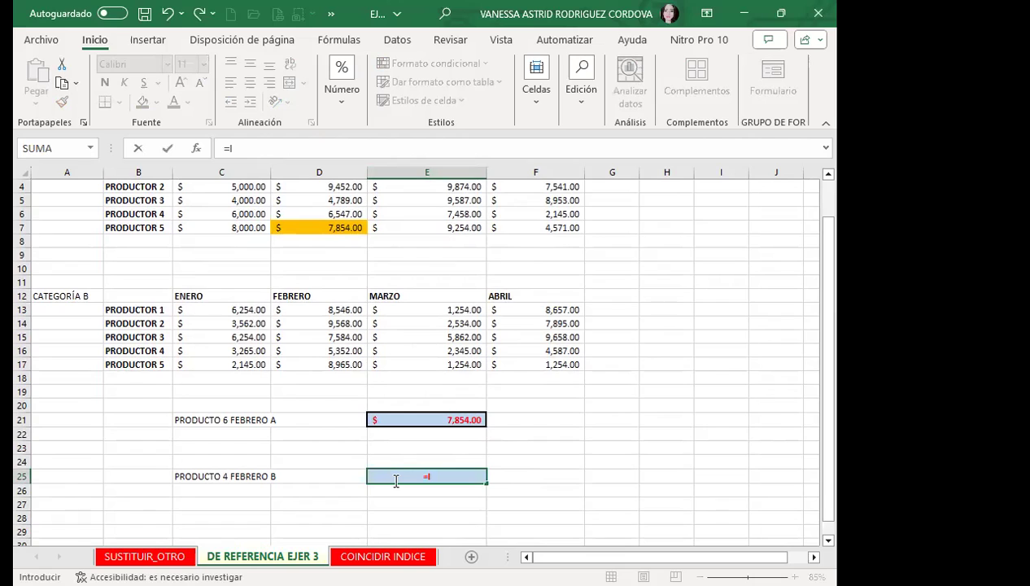
pyautogui.write('NDI')
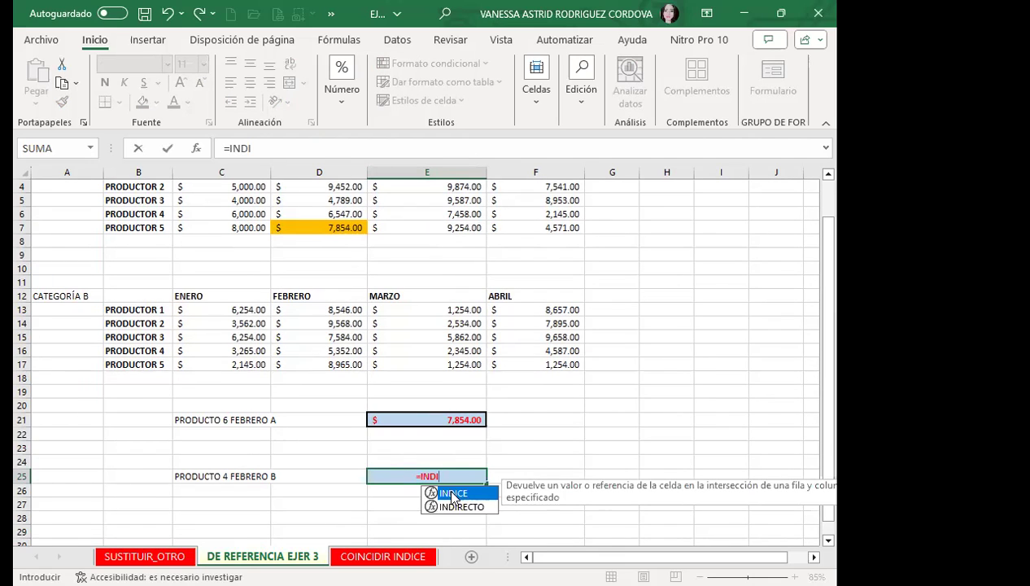
pyautogui.doubleClick(451, 493)
pyautogui.write('((')
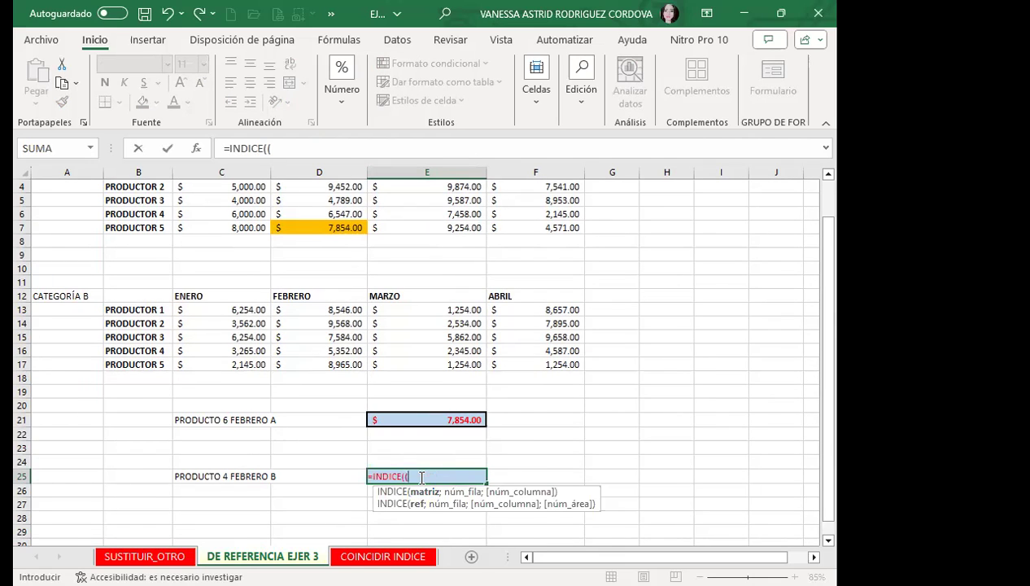
pyautogui.scroll(1, 342, 402)
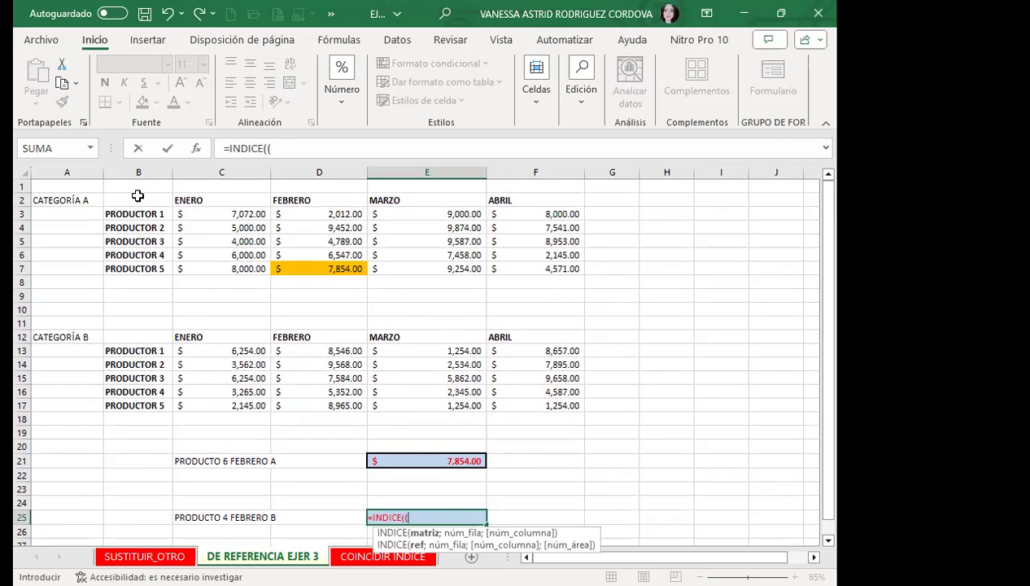
pyautogui.moveTo(134, 200); pyautogui.dragTo(272, 203)
pyautogui.moveTo(551, 264); pyautogui.dragTo(551, 264)
pyautogui.write(';')
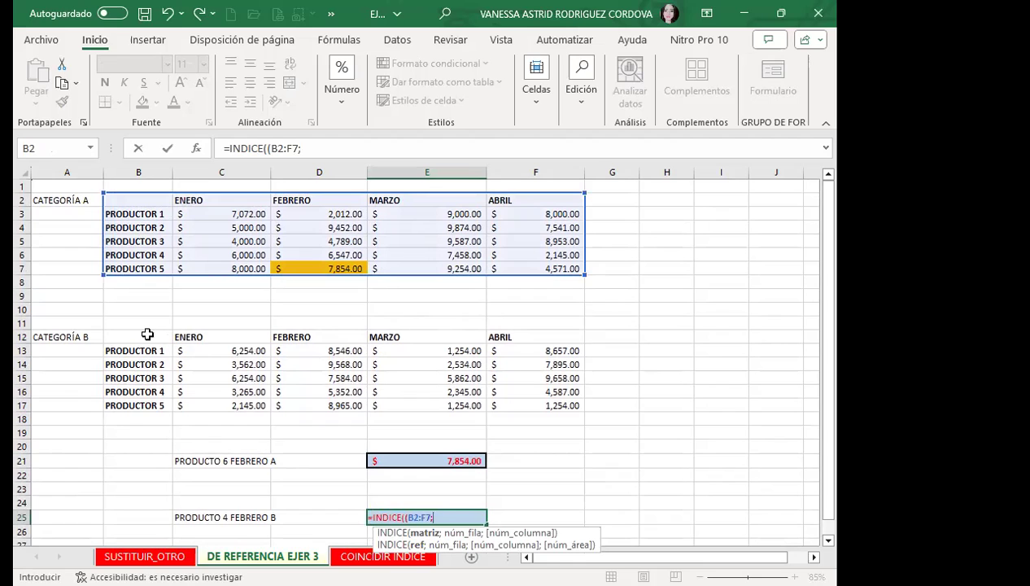
pyautogui.click(148, 334)
pyautogui.moveTo(513, 400); pyautogui.dragTo(524, 400)
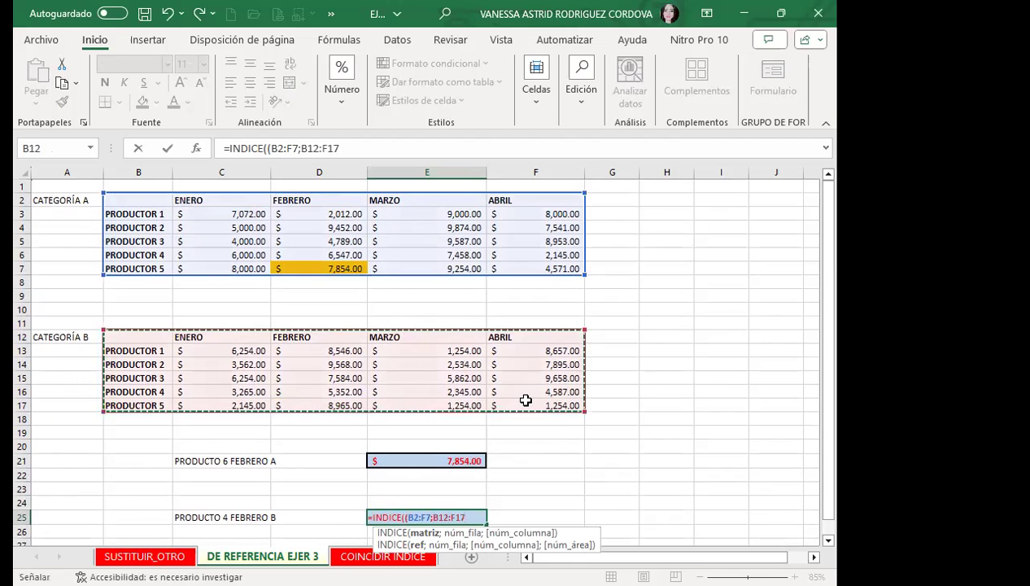
pyautogui.write(');')
# - Finish the E25 formula with row 5, column 3, area 2, returning $5,352.00
pyautogui.scroll(-1, 479, 438)
pyautogui.scroll(-1, 478, 437)
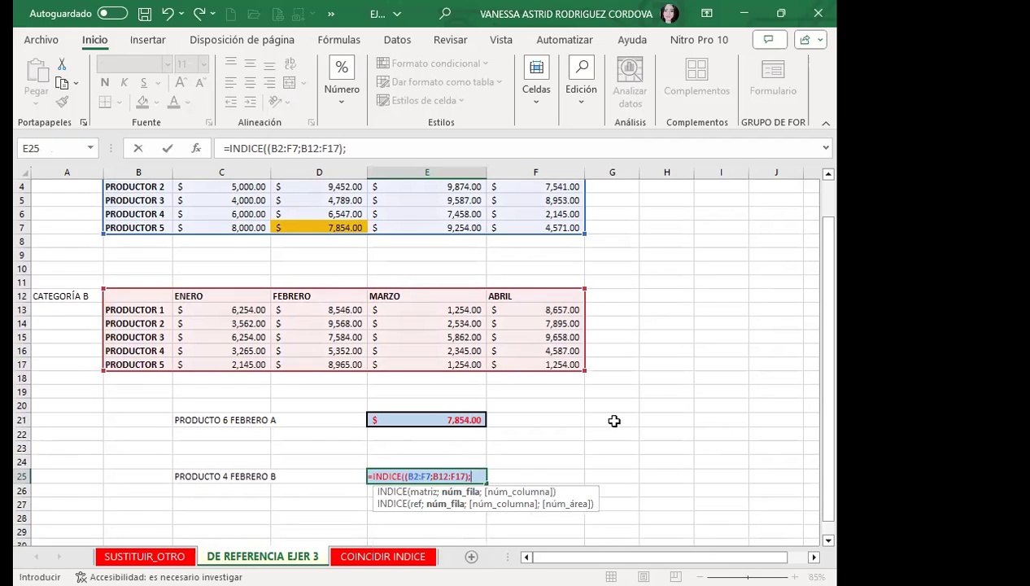
pyautogui.write('5')
pyautogui.write(';')
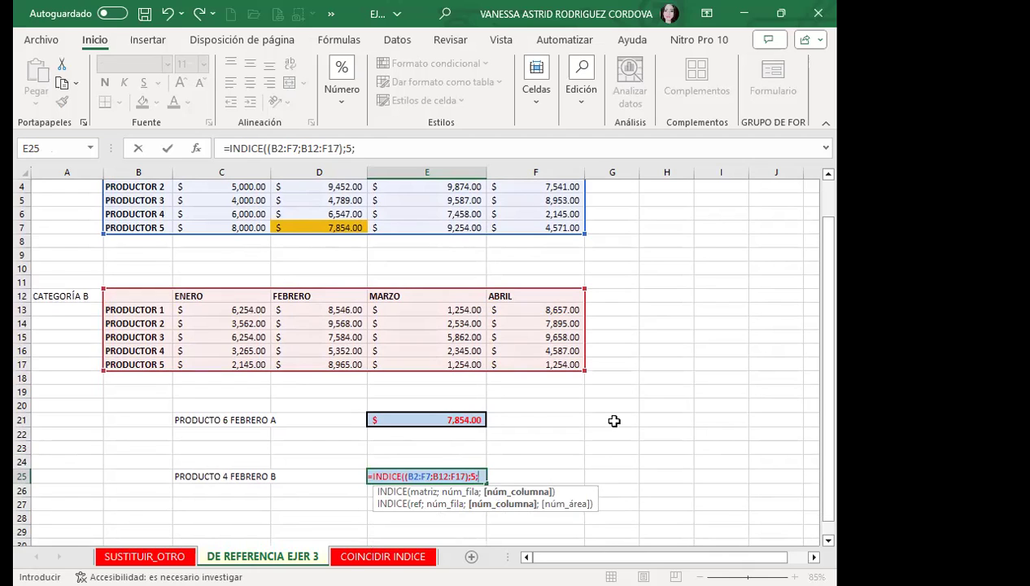
pyautogui.write('3')
pyautogui.write(';')
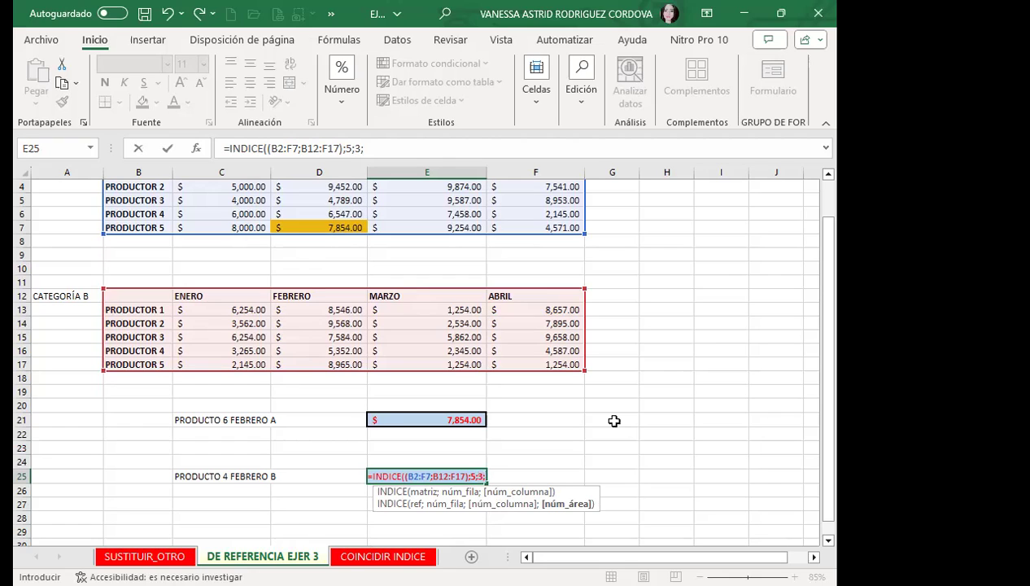
pyautogui.write('2')
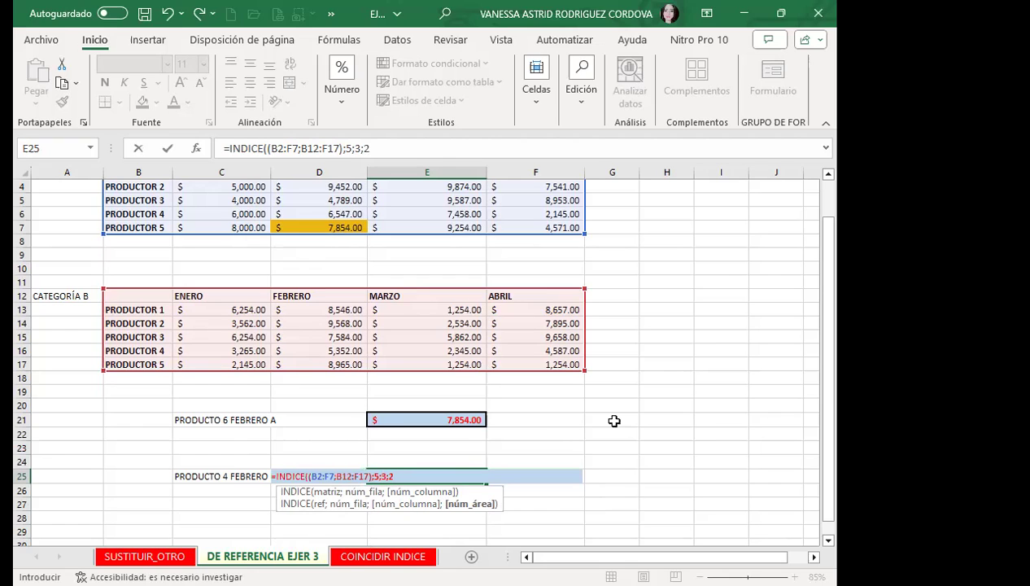
pyautogui.write(')')
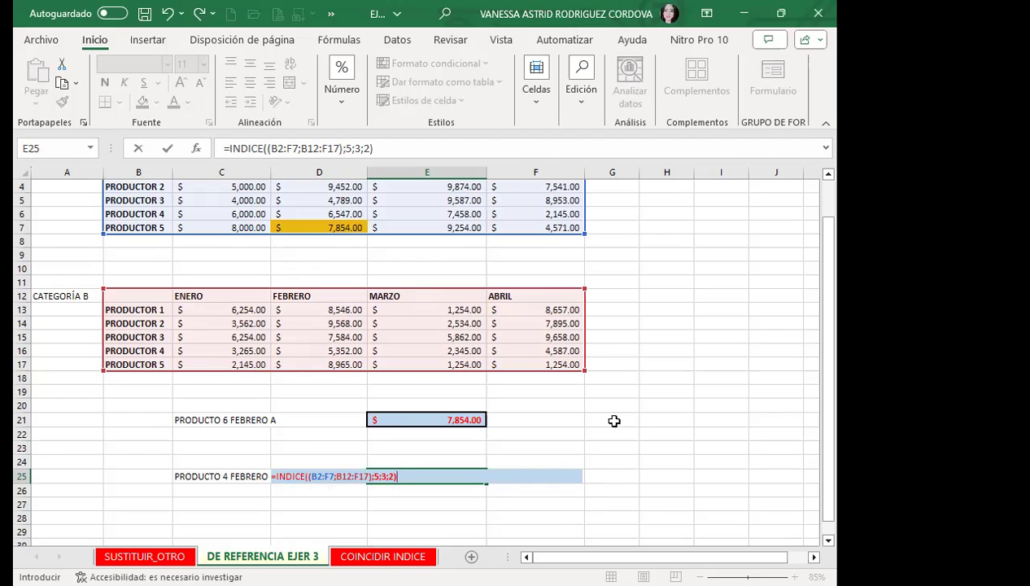
pyautogui.press('Return')
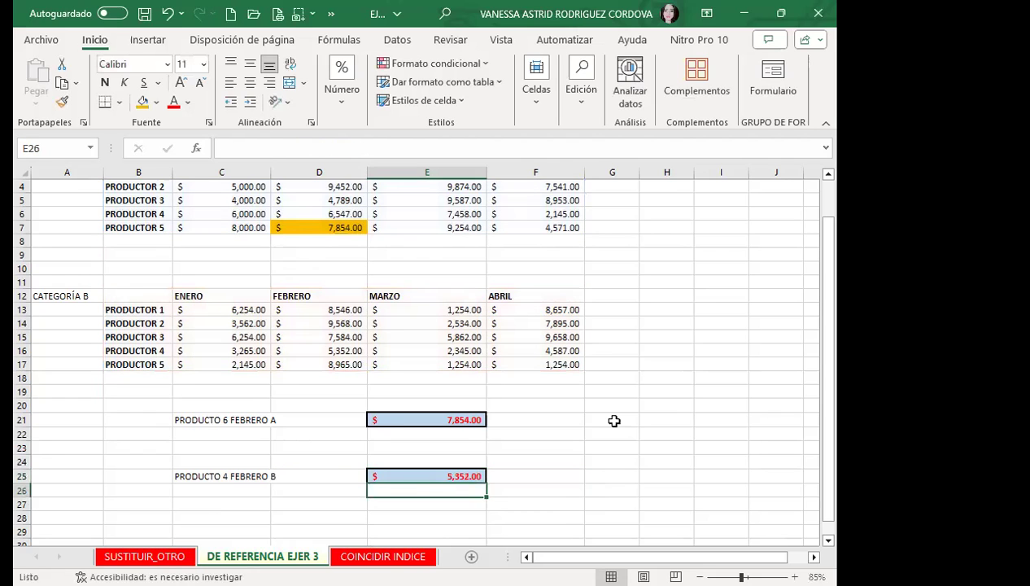
# - Fill cell D16 (5,352.00) orange and move to the COINCIDIR INDICE sheet
pyautogui.click(436, 474)
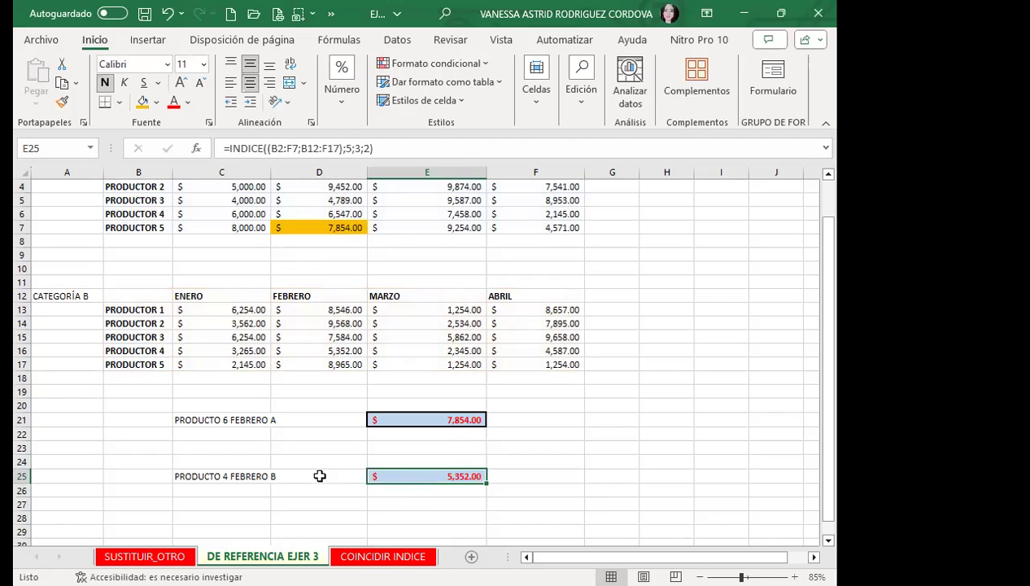
pyautogui.click(321, 348)
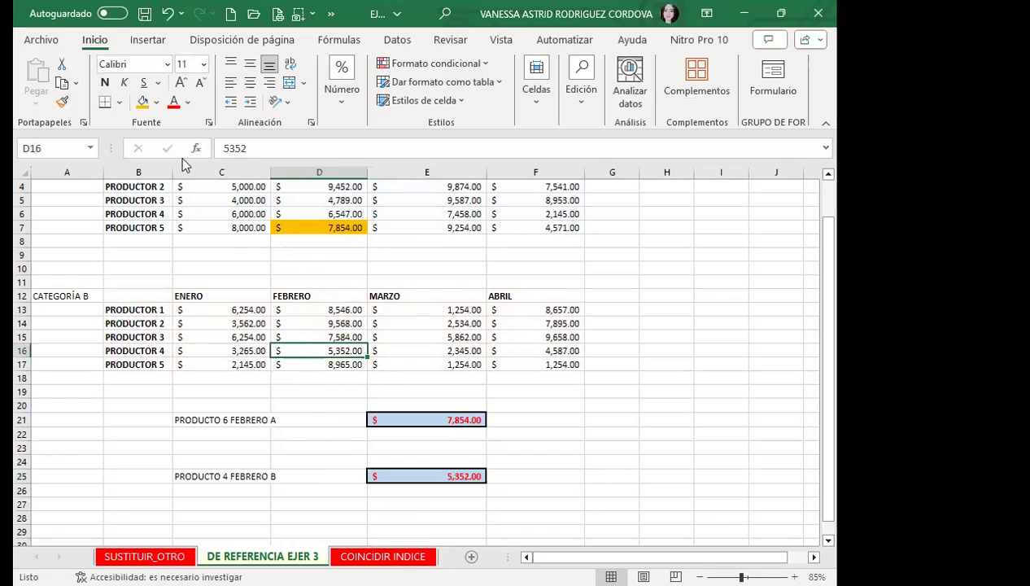
pyautogui.click(143, 102)
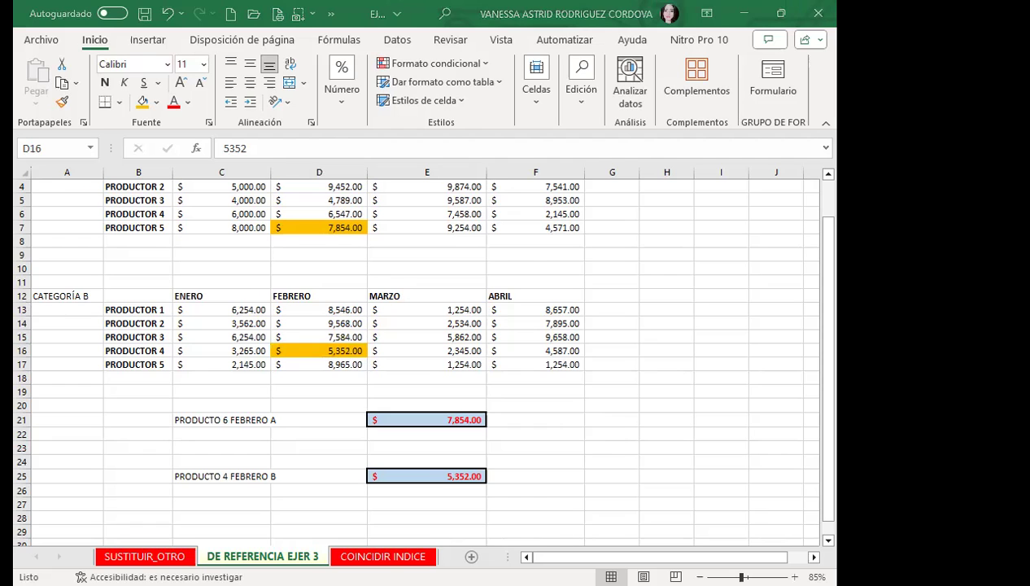
pyautogui.hotkey('ctrl', 'pagedown')
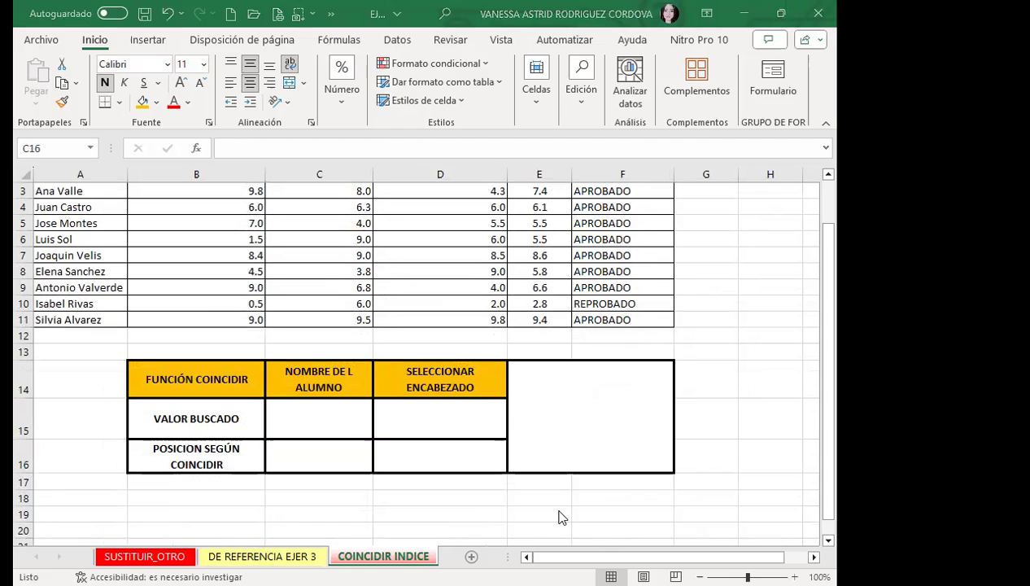
pyautogui.scroll(1, 427, 404)
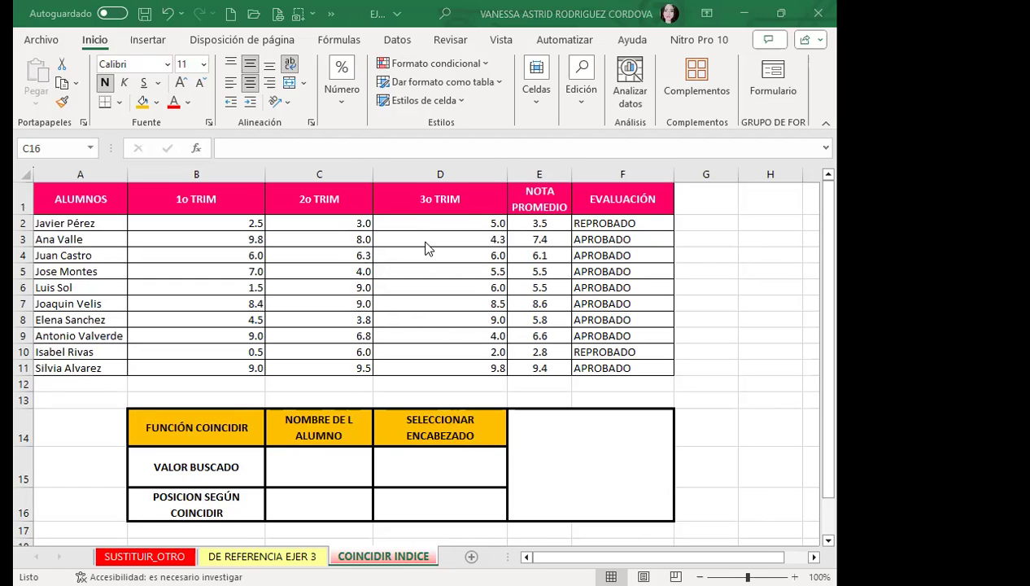
pyautogui.scroll(-1, 332, 452)
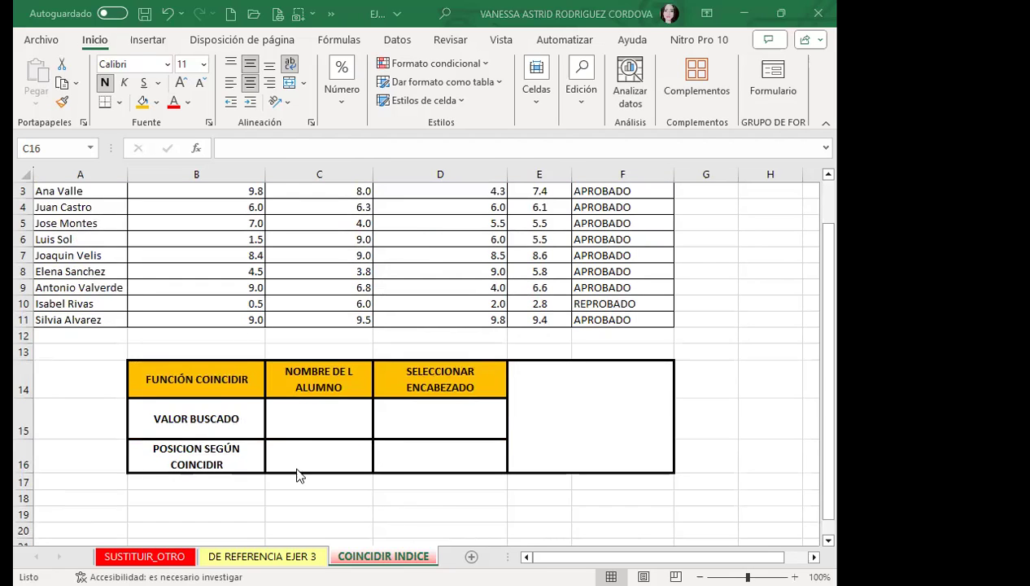
pyautogui.click(299, 422)
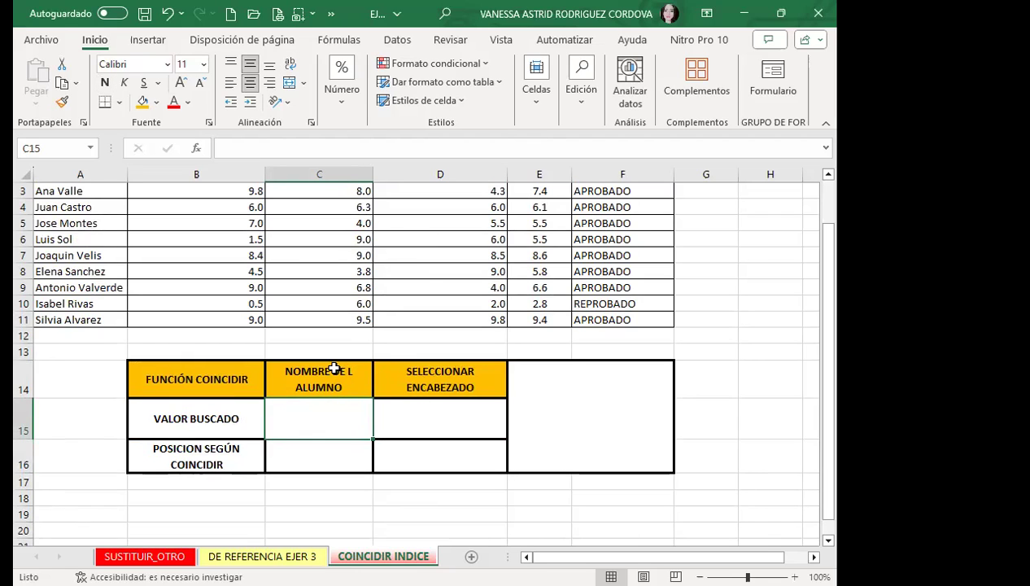
pyautogui.scroll(1, 80, 265)
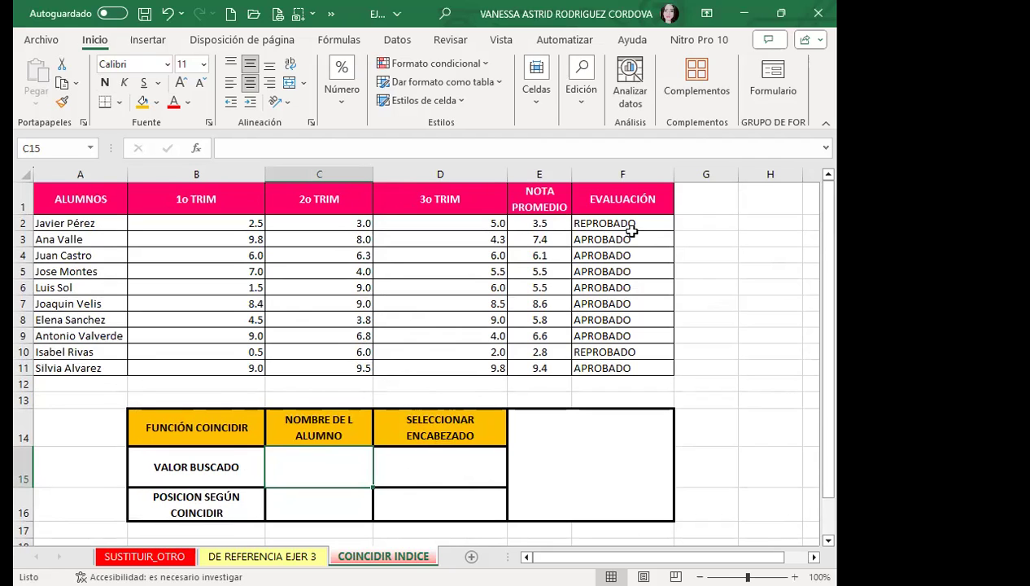
pyautogui.scroll(-1, 323, 439)
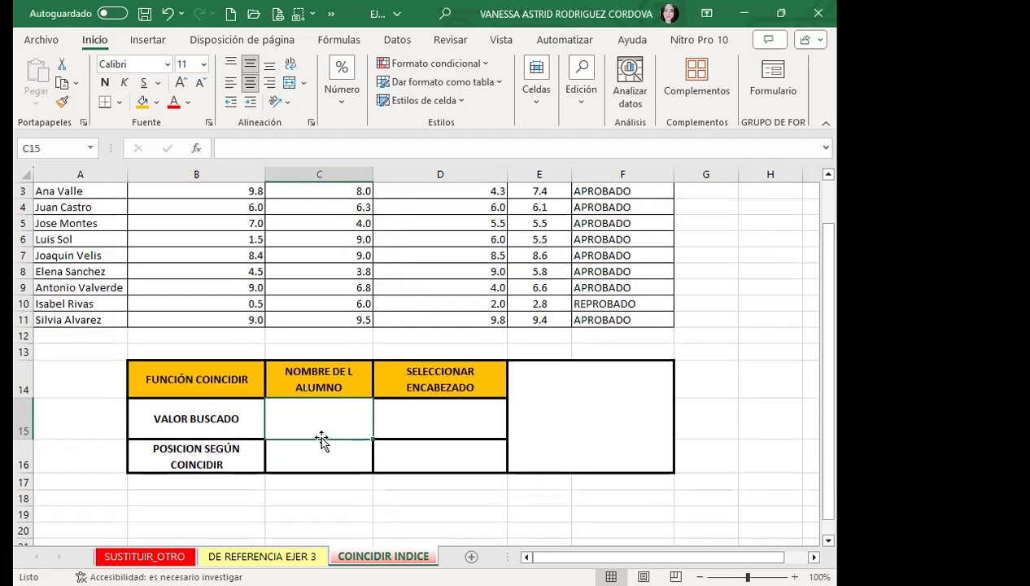
# - Give C15 a list validation sourced from the student names $A$2:$A$11
pyautogui.click(397, 42)
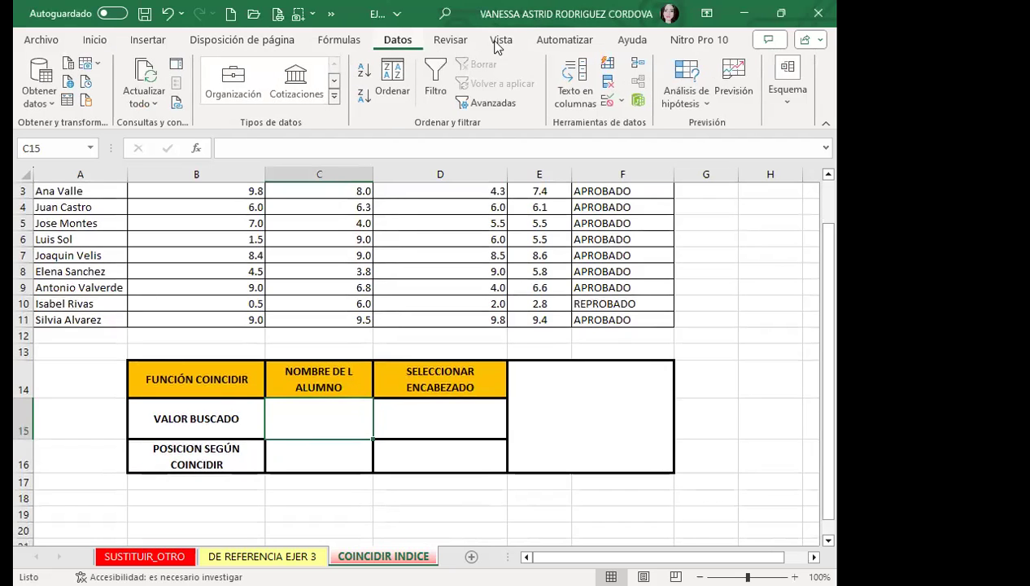
pyautogui.click(607, 100)
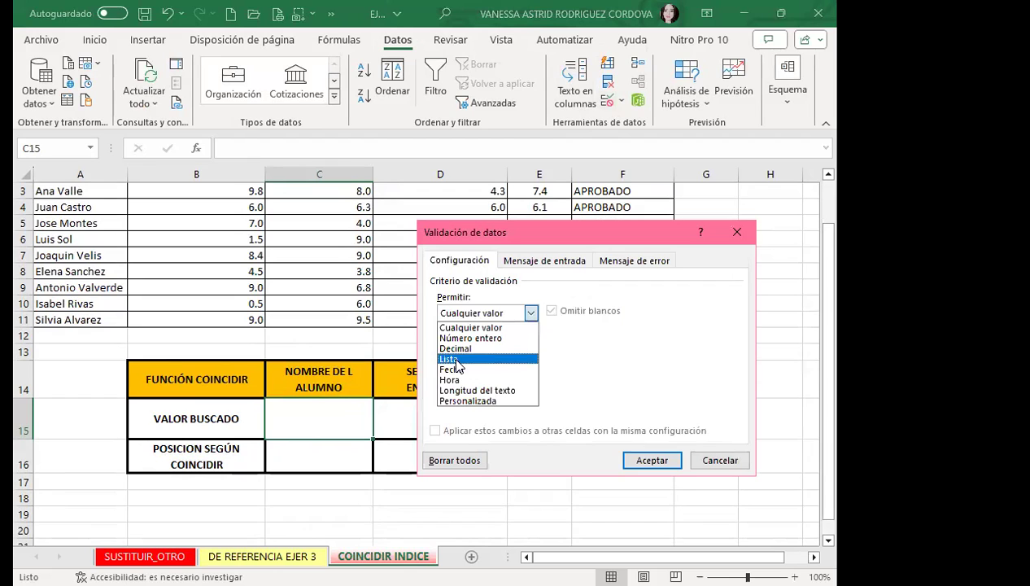
pyautogui.click(449, 359)
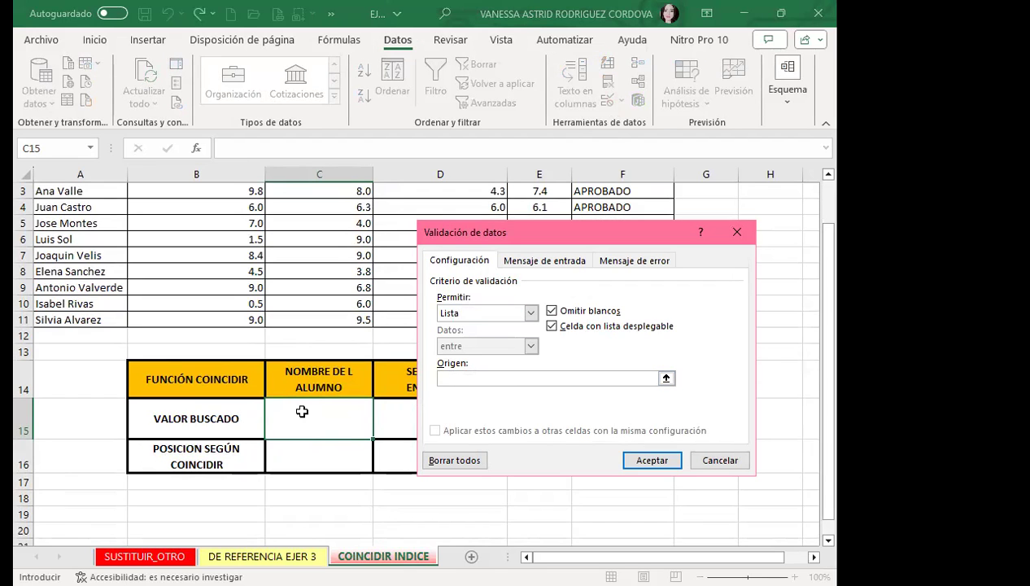
pyautogui.scroll(1, 32, 293)
pyautogui.click(55, 226)
pyautogui.keyDown('shift'); pyautogui.click(81, 368); pyautogui.keyUp('shift')
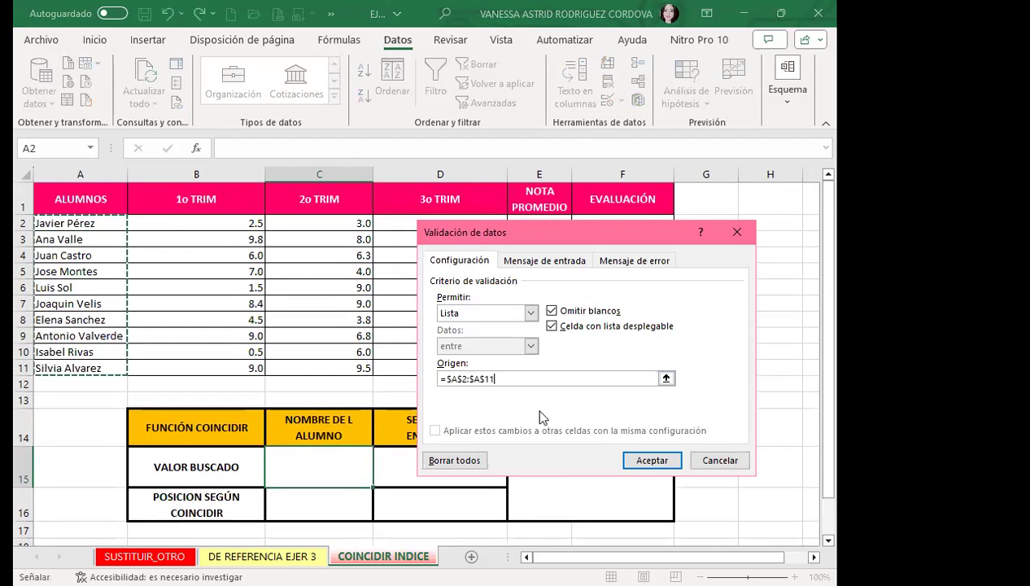
pyautogui.click(663, 465)
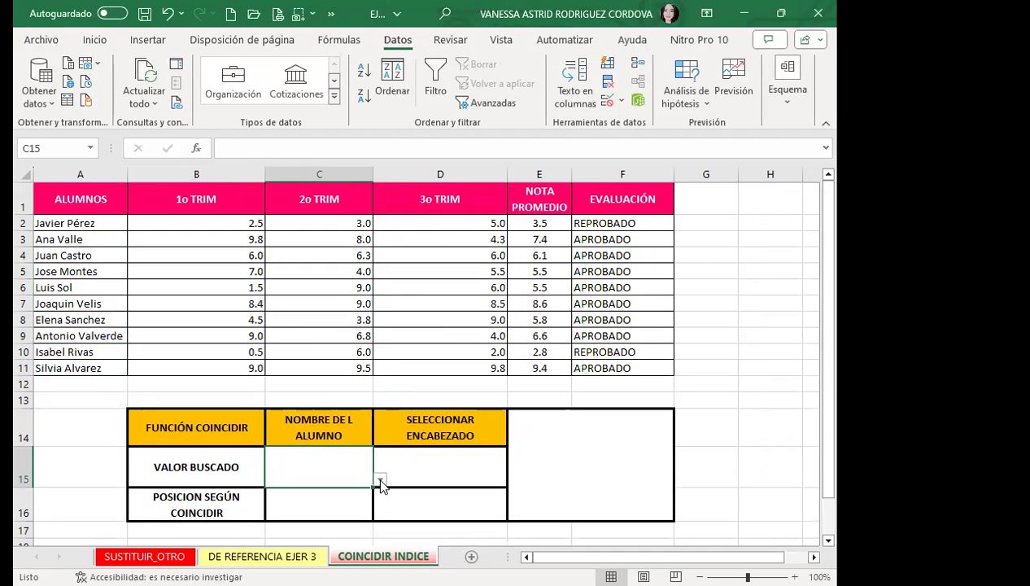
pyautogui.click(380, 481)
pyautogui.click(442, 470)
# - Give D15 a list validation sourced from the header row $A$1:$F$1
pyautogui.click(441, 471)
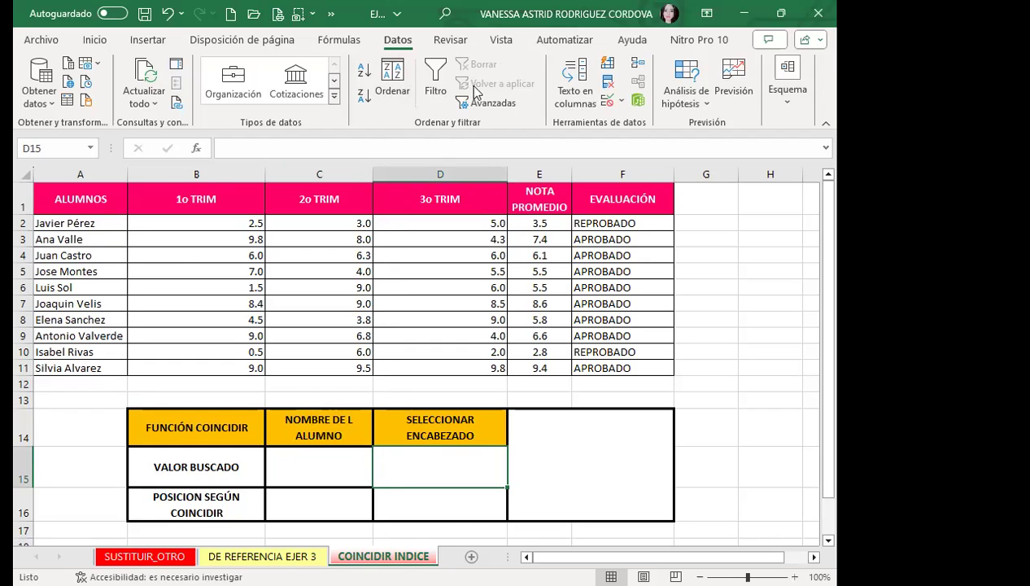
pyautogui.click(604, 102)
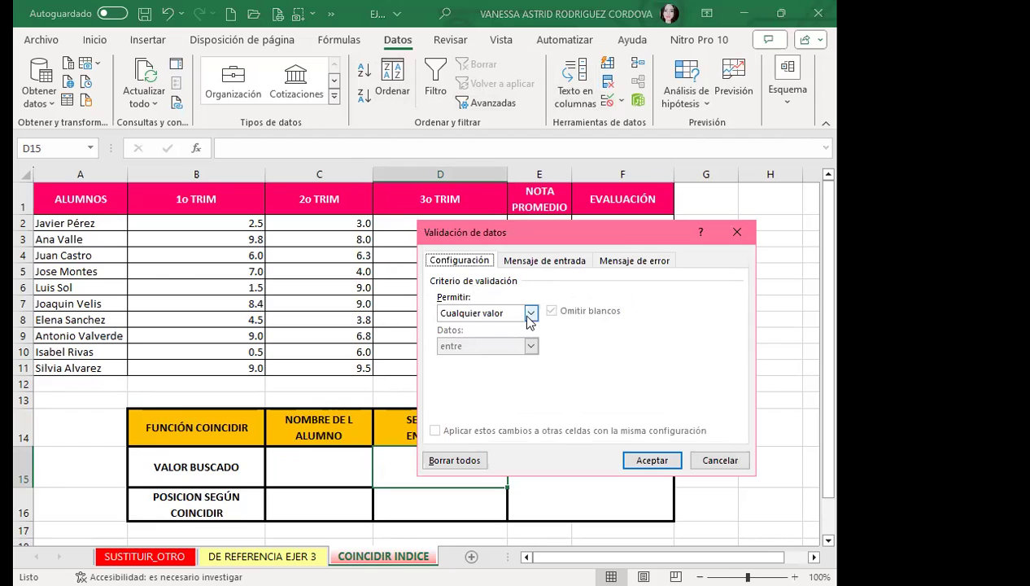
pyautogui.click(531, 313)
pyautogui.click(449, 358)
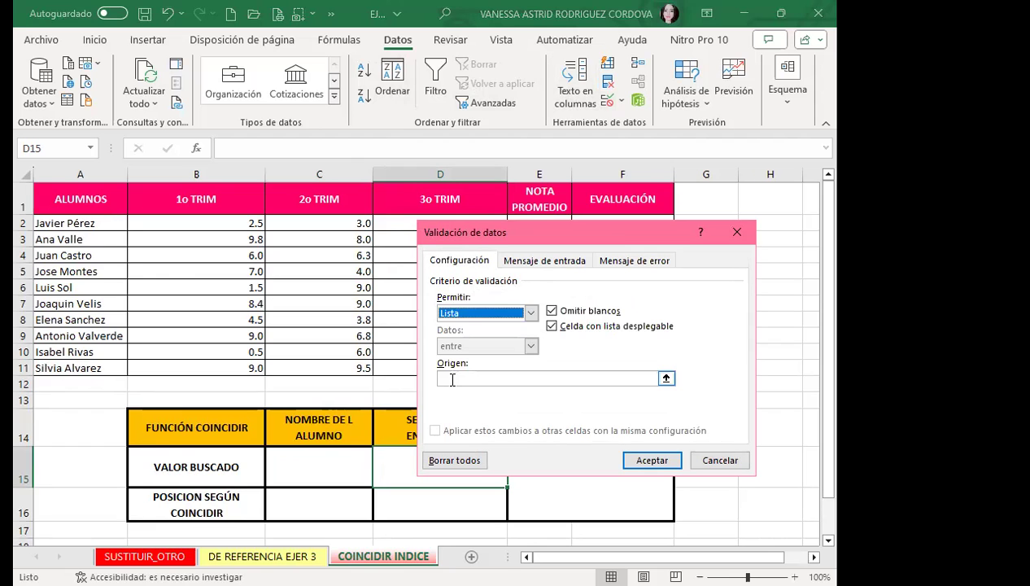
pyautogui.click(70, 200)
pyautogui.moveTo(102, 199); pyautogui.dragTo(622, 199)
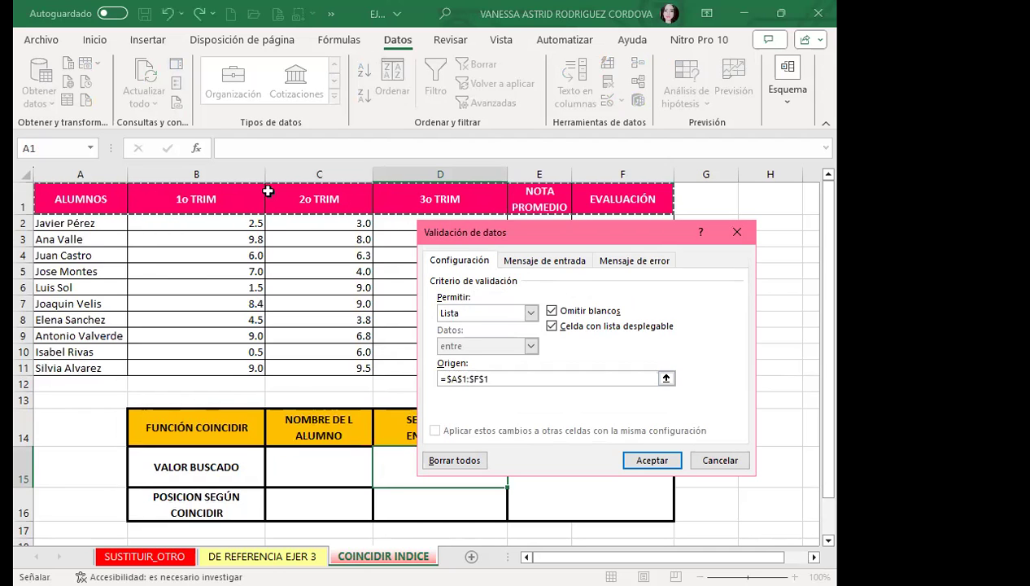
pyautogui.click(655, 461)
pyautogui.click(345, 460)
pyautogui.scroll(-1, 370, 435)
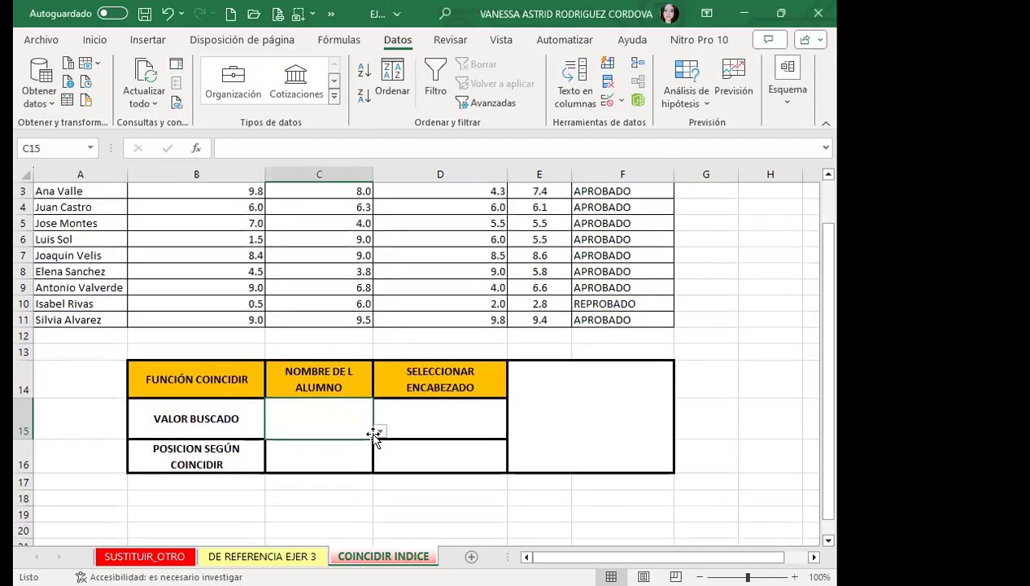
# - Check the C15 and D15 drop-down lists without choosing any value
pyautogui.click(379, 432)
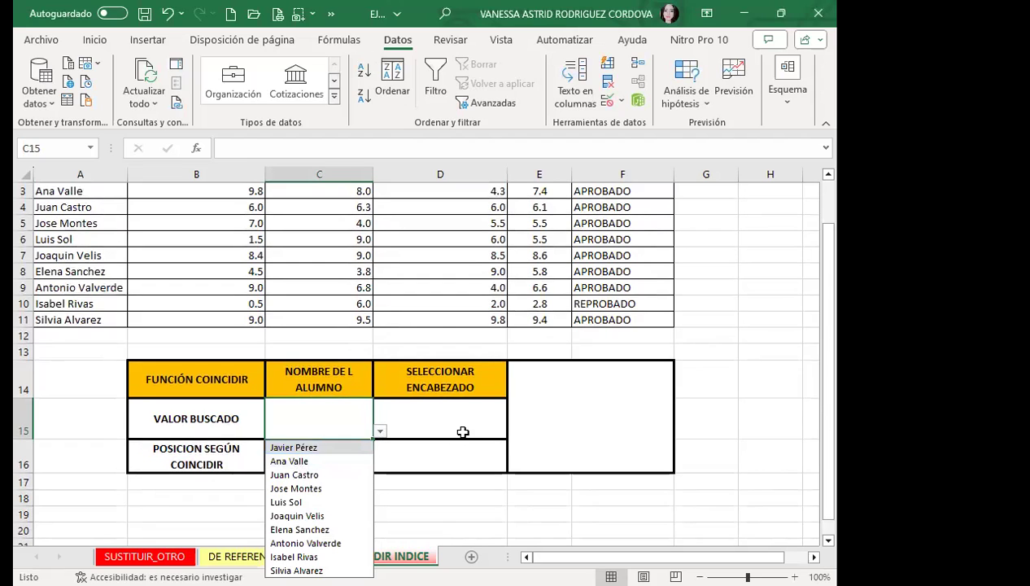
pyautogui.click(502, 431)
pyautogui.click(513, 432)
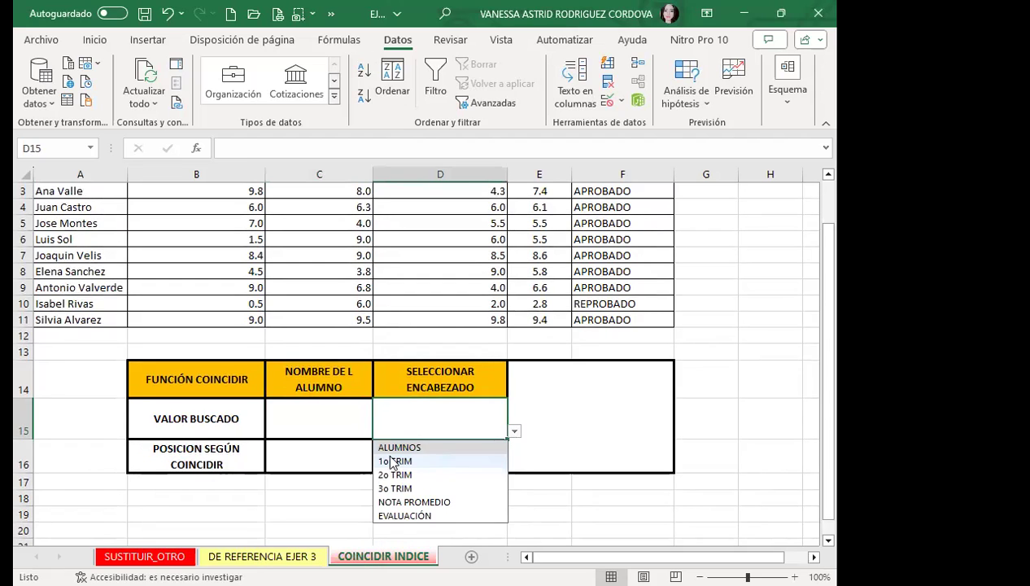
pyautogui.click(304, 415)
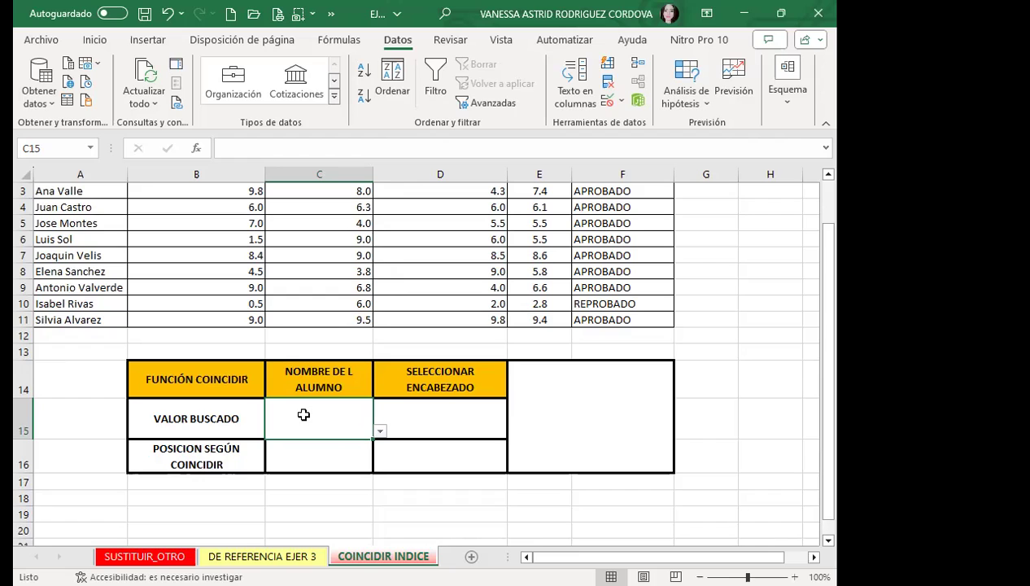
pyautogui.click(323, 445)
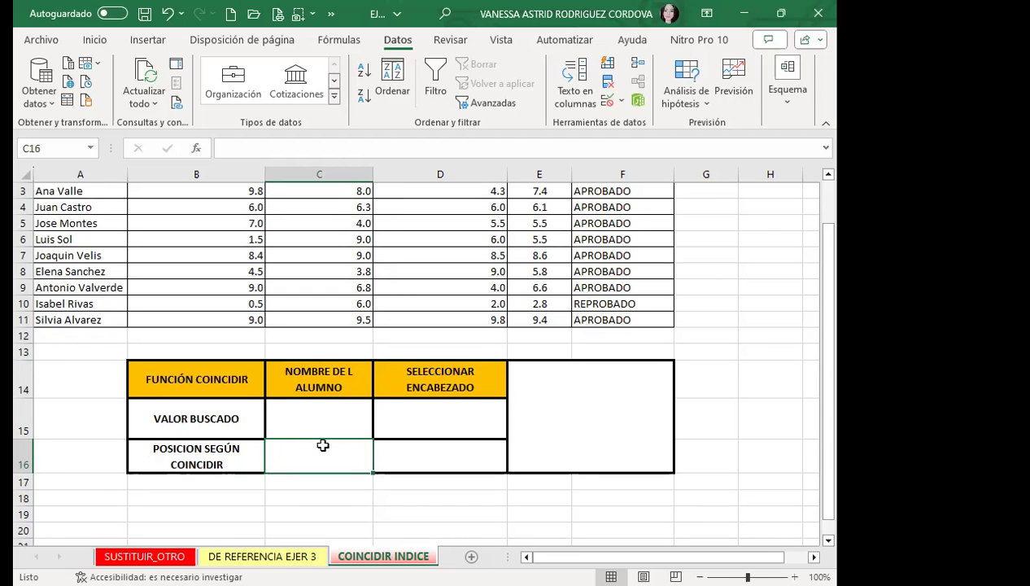
pyautogui.click(319, 413)
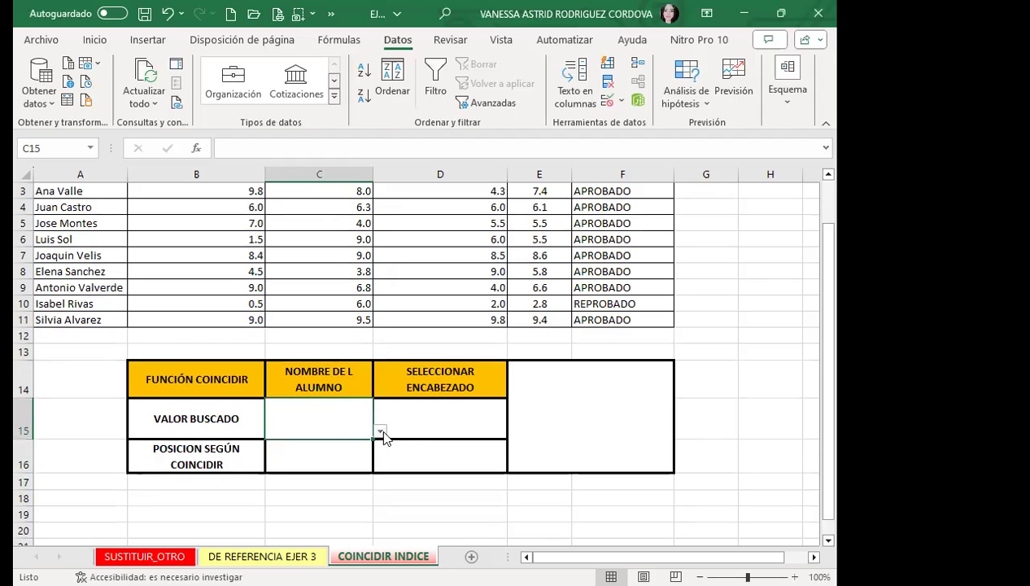
# - Choose a student name from C15's list and 1o TRIM from D15's list
pyautogui.click(380, 431)
pyautogui.click(293, 448)
pyautogui.scroll(1, 244, 366)
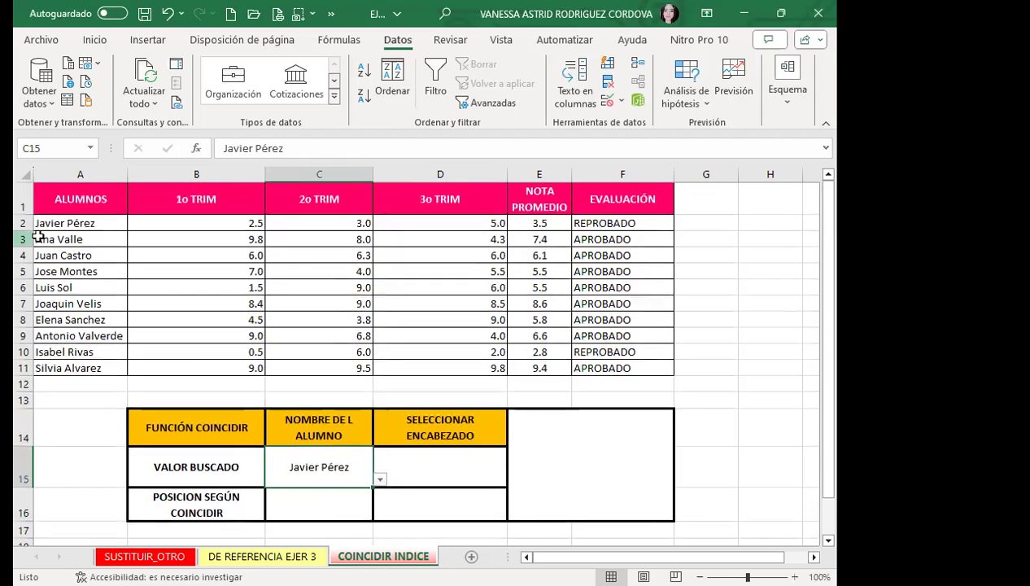
pyautogui.scroll(-1, 184, 332)
pyautogui.click(439, 434)
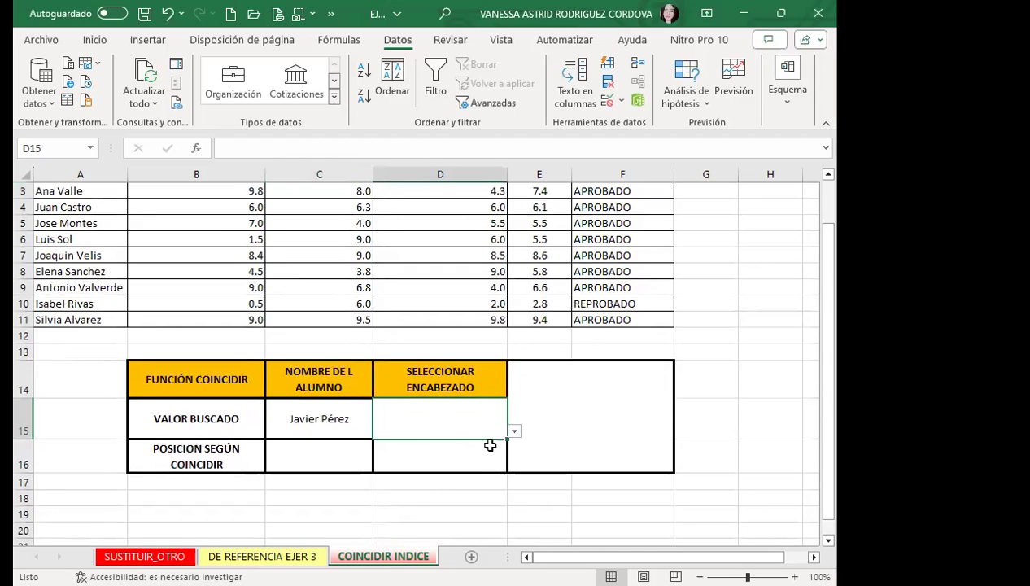
pyautogui.click(514, 431)
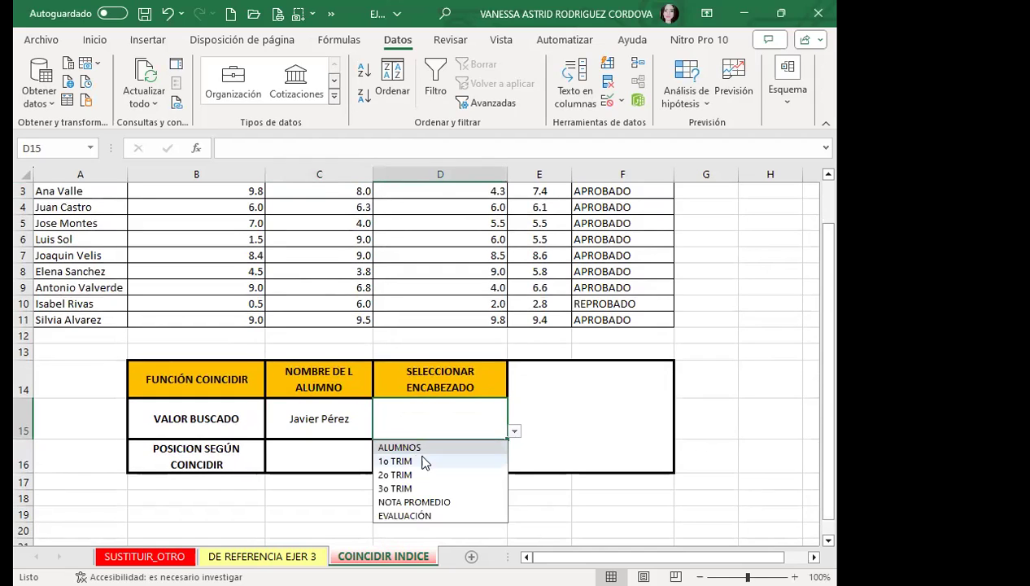
pyautogui.click(398, 461)
pyautogui.click(297, 457)
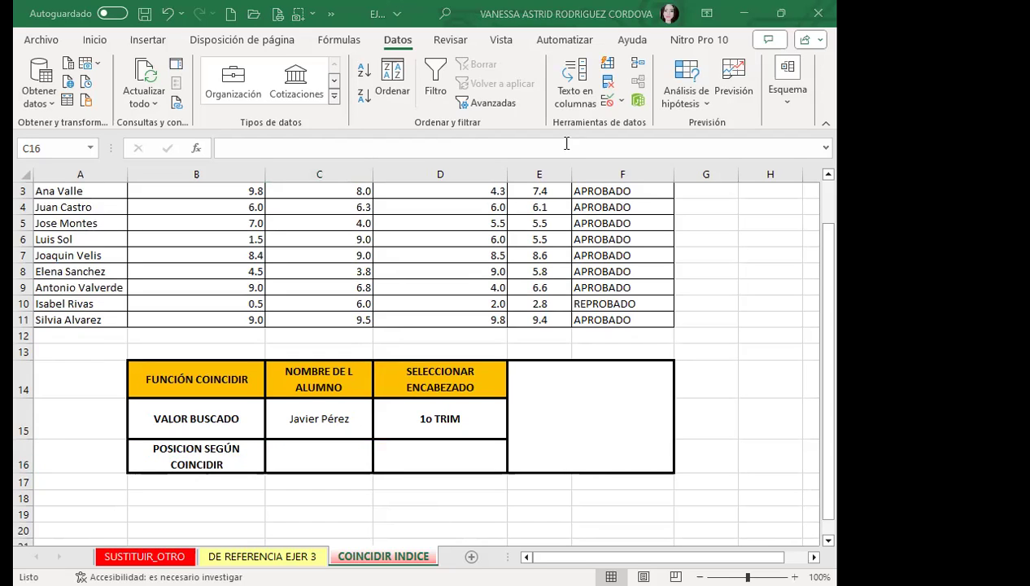
# - Enter =COINCIDIR(C15;A2:A11;0) in C16 so it returns position 1
pyautogui.click(299, 458)
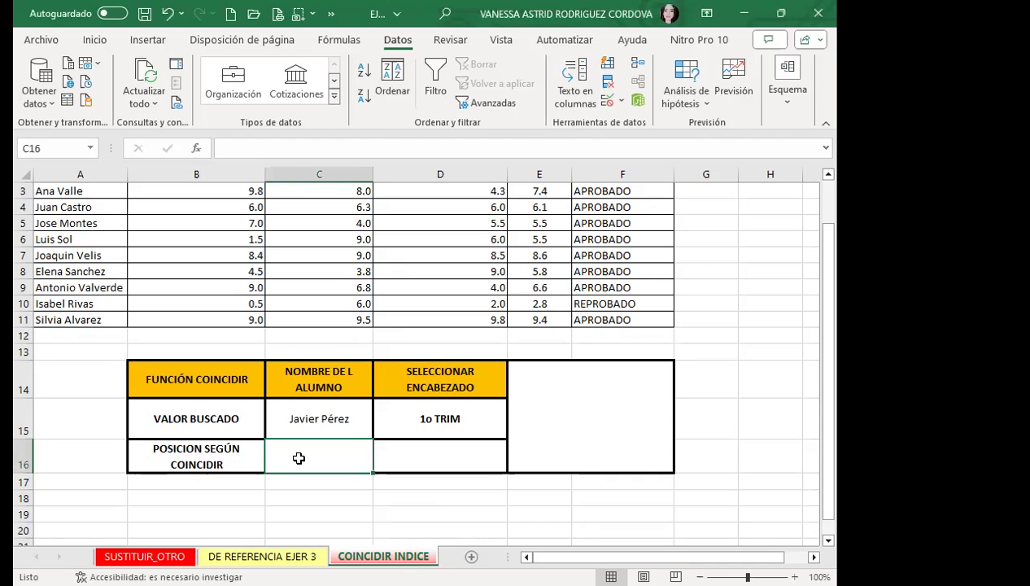
pyautogui.write('=')
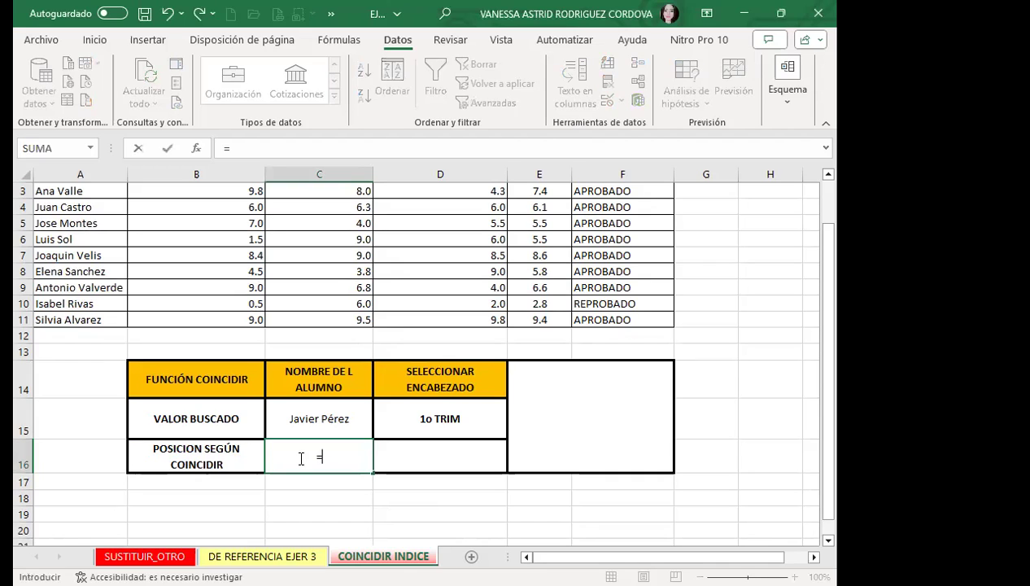
pyautogui.write('C')
pyautogui.write('OIN')
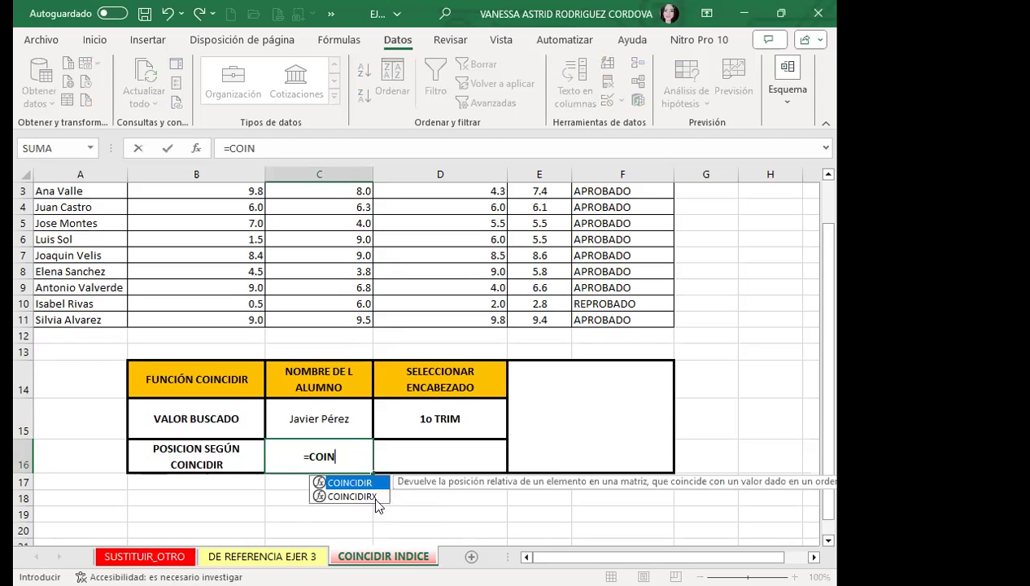
pyautogui.press('Tab')
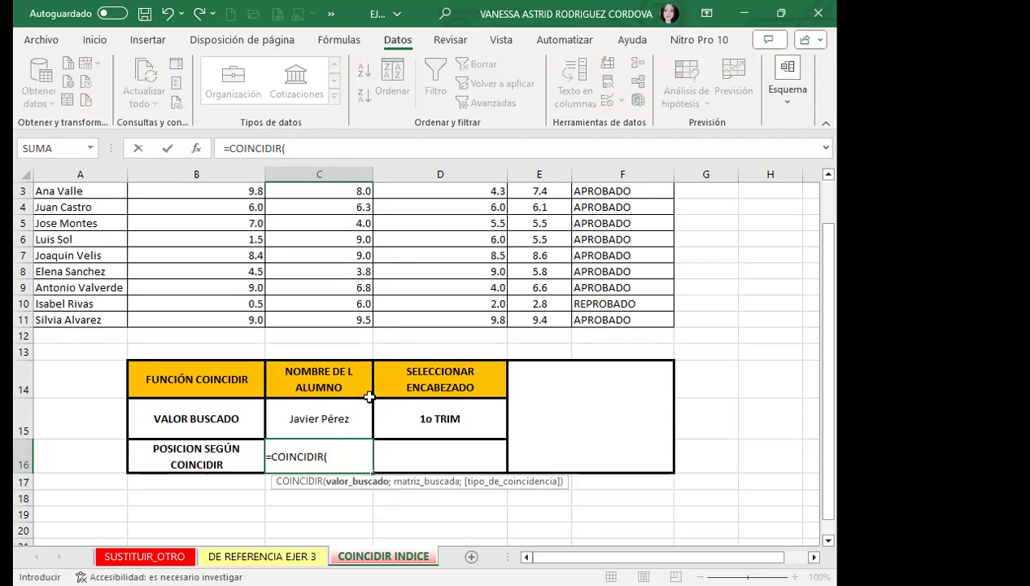
pyautogui.click(332, 424)
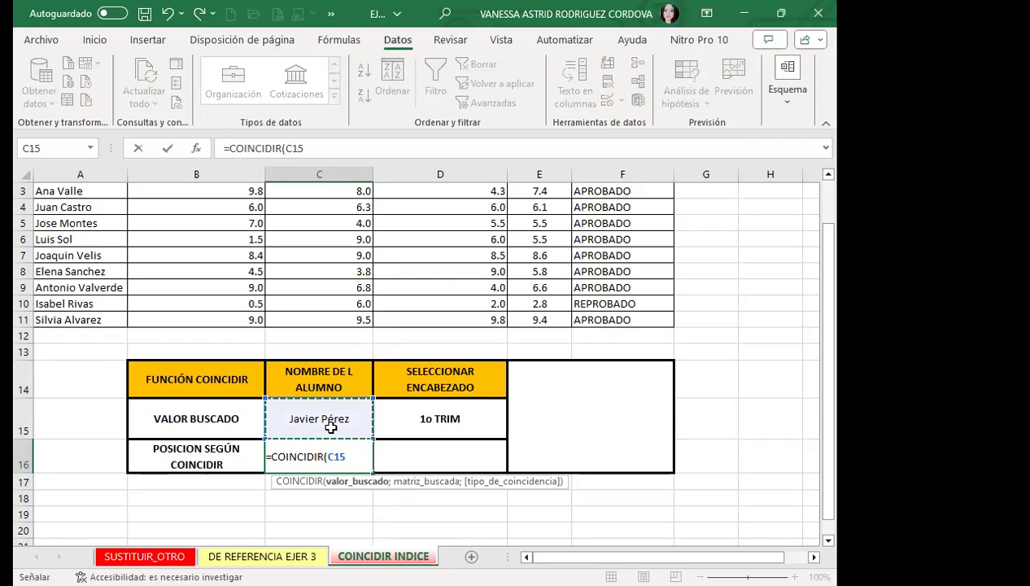
pyautogui.write(';')
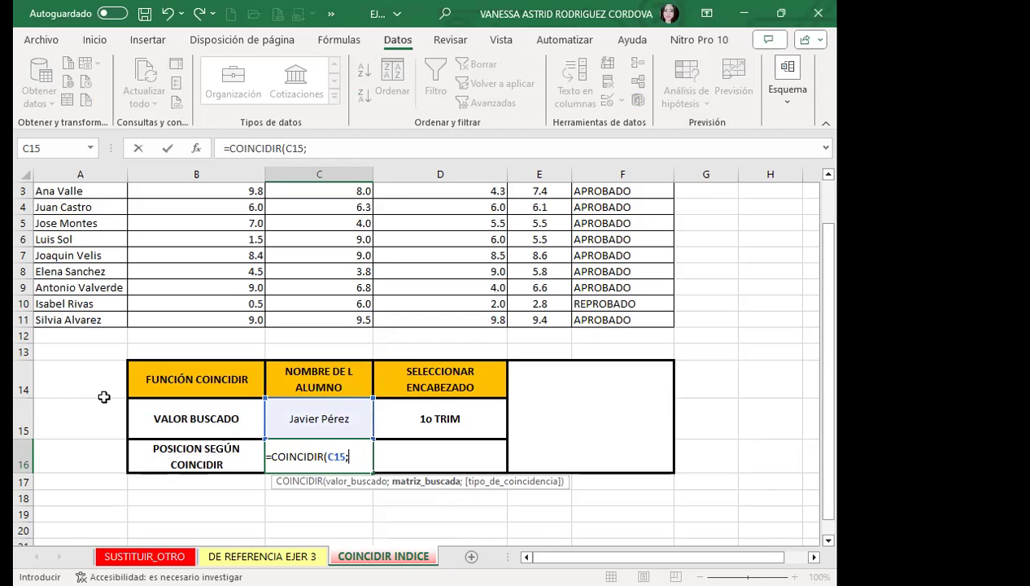
pyautogui.scroll(1, 104, 396)
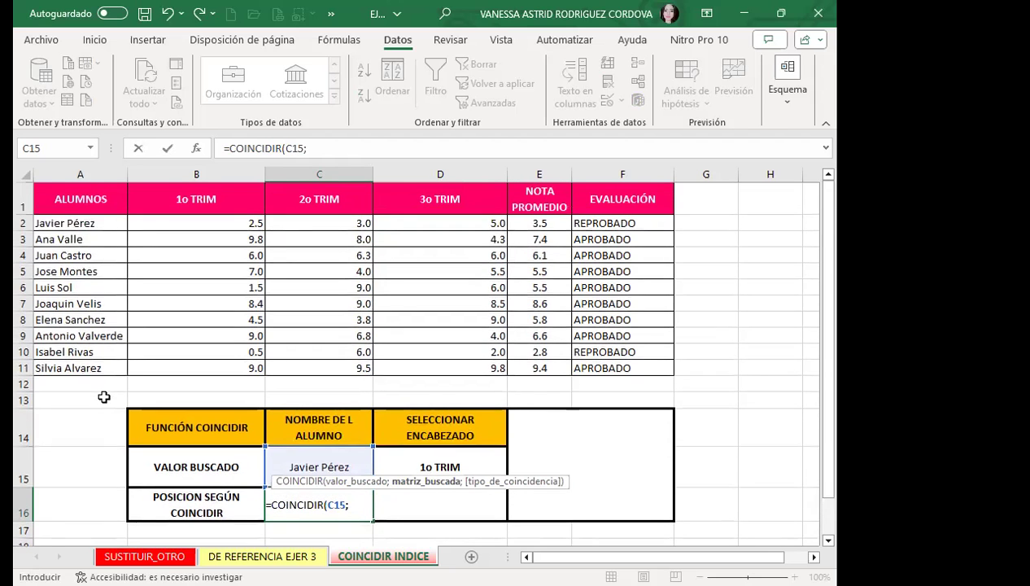
pyautogui.click(96, 223)
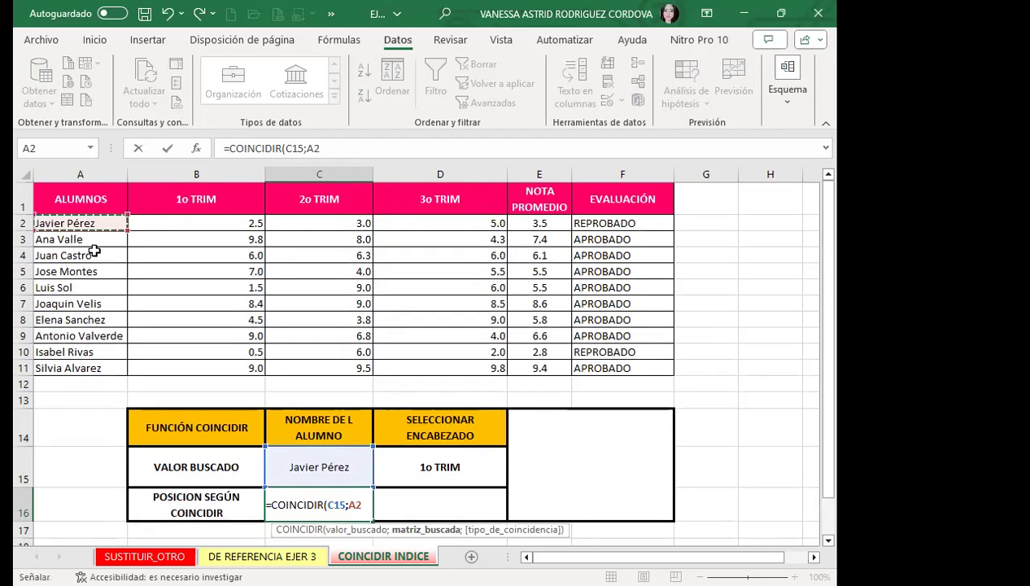
pyautogui.keyDown('shift'); pyautogui.click(86, 367); pyautogui.keyUp('shift')
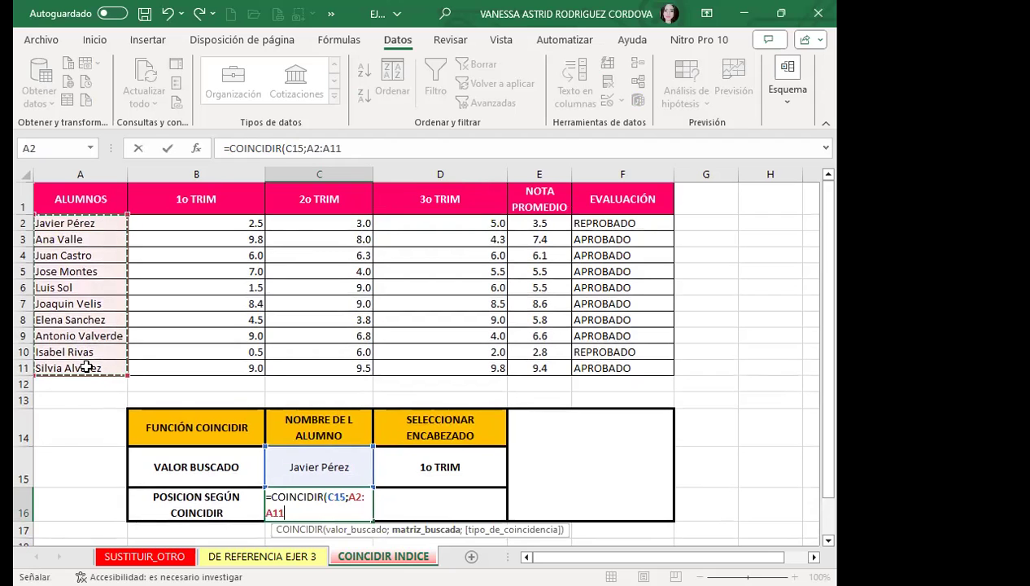
pyautogui.write(';')
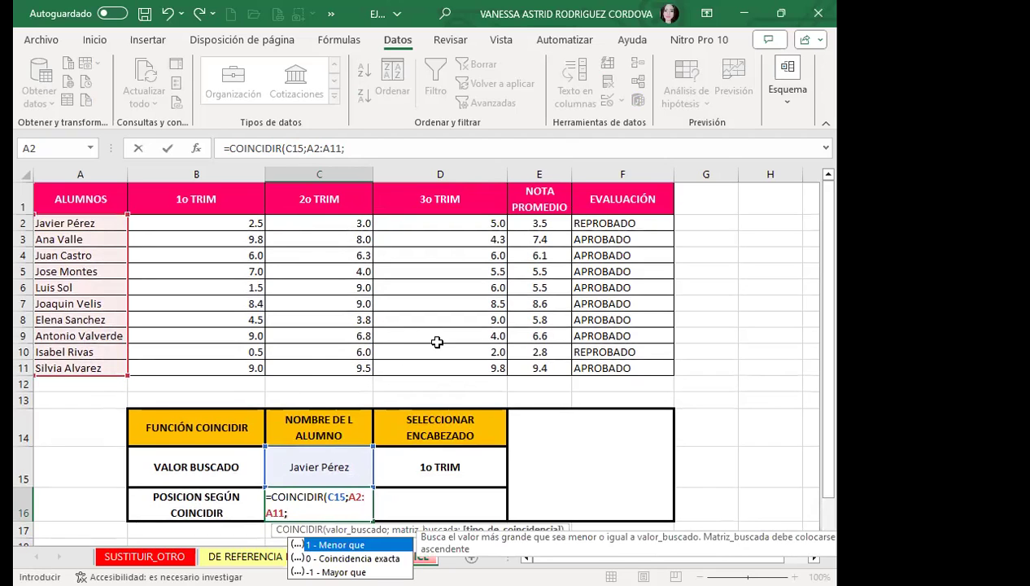
pyautogui.write('0')
pyautogui.write(')')
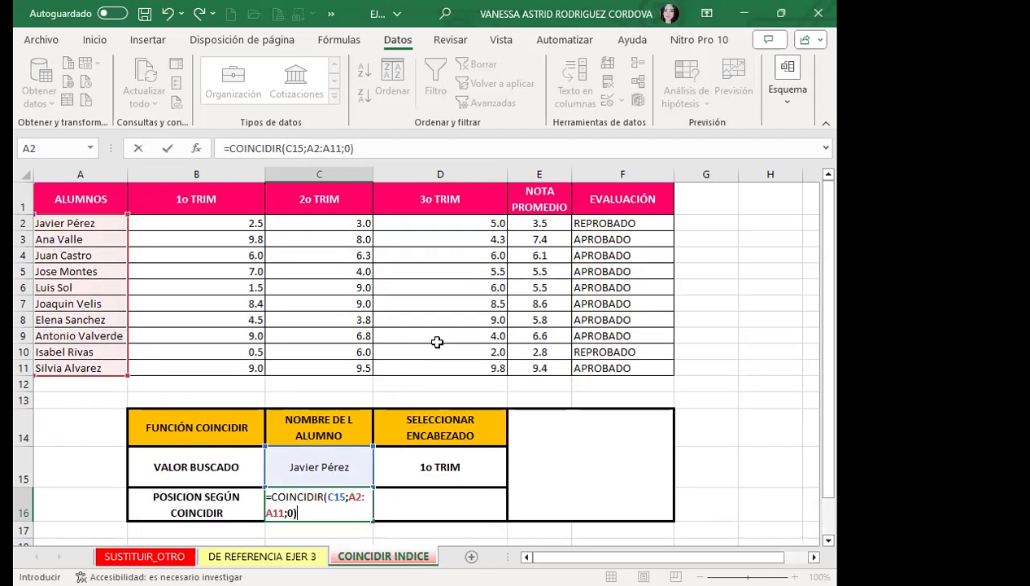
pyautogui.press('Return')
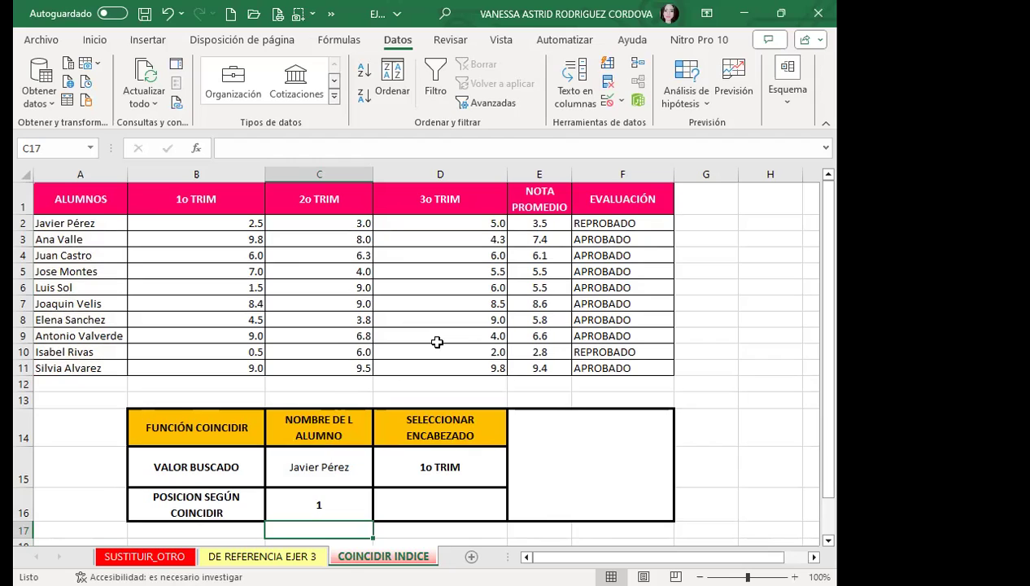
pyautogui.click(442, 501)
# - Enter =COINCIDIR(D15;A1:F1;0) in D16 to get the 1o TRIM header position 2
pyautogui.write('=')
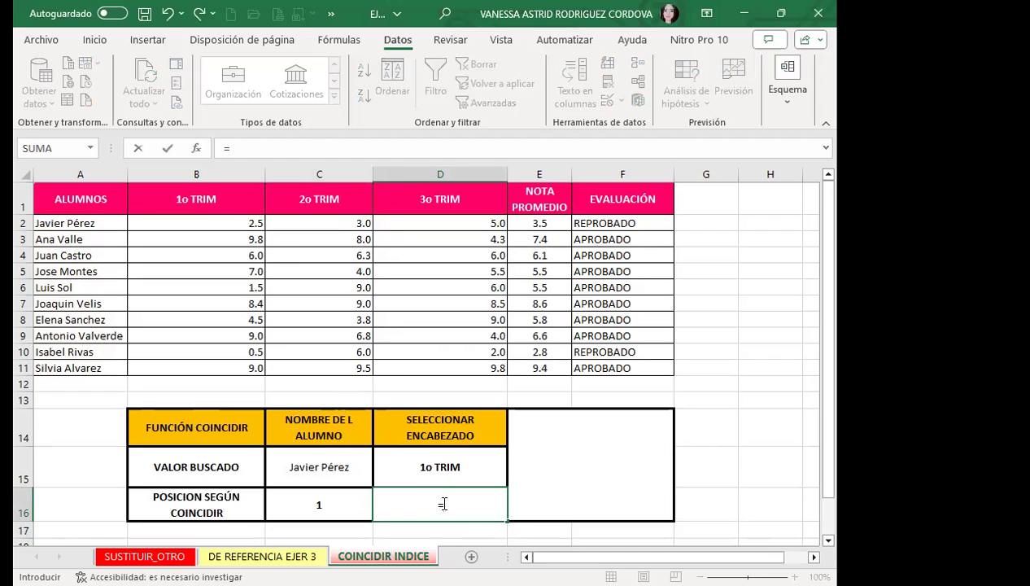
pyautogui.write('CO')
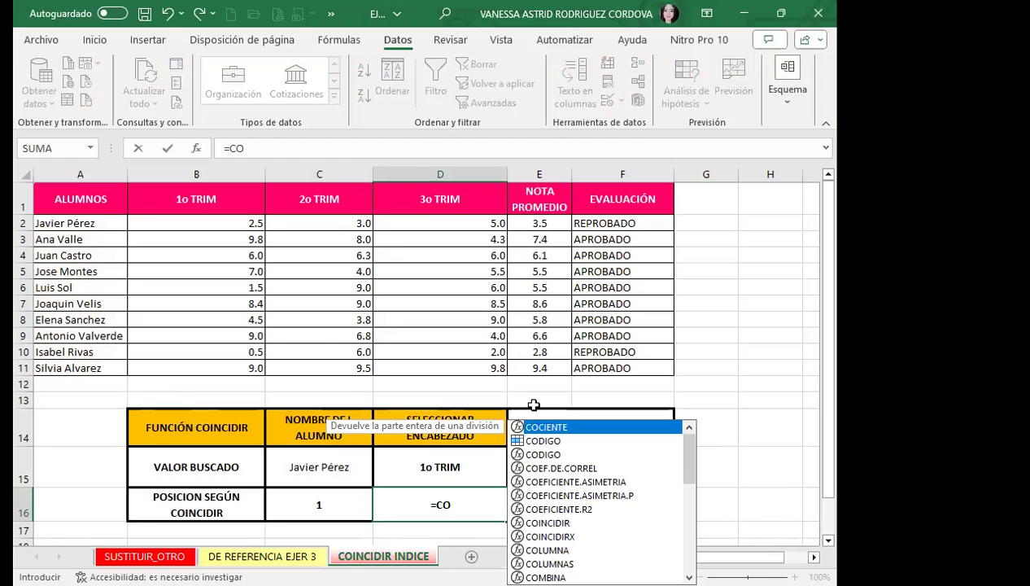
pyautogui.click(544, 522)
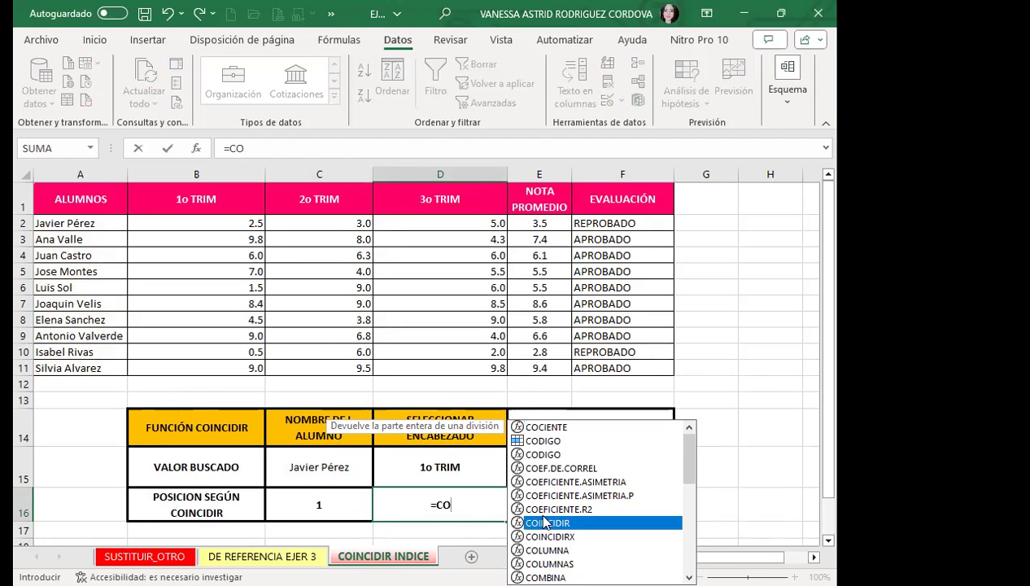
pyautogui.doubleClick(544, 521)
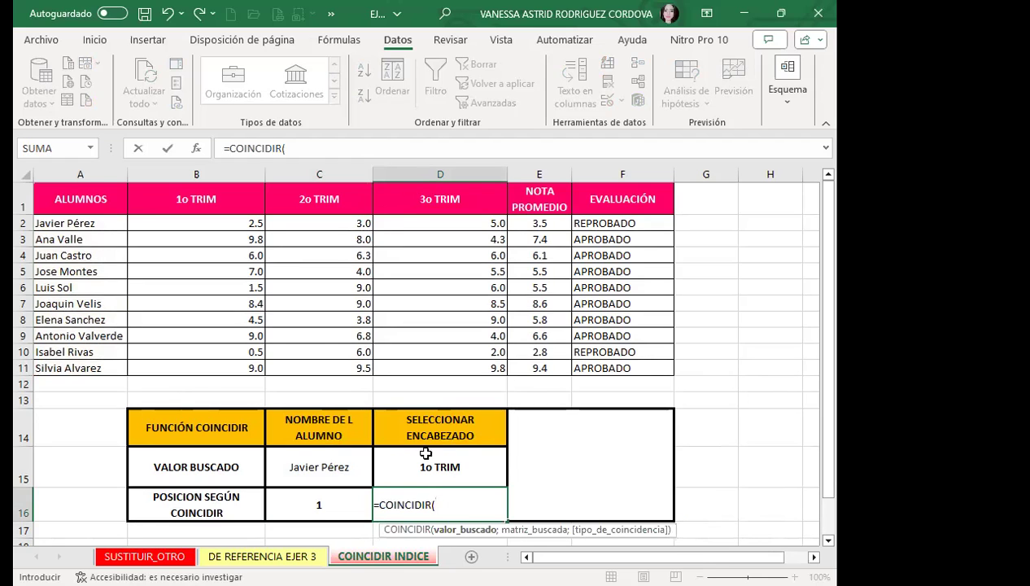
pyautogui.click(418, 464)
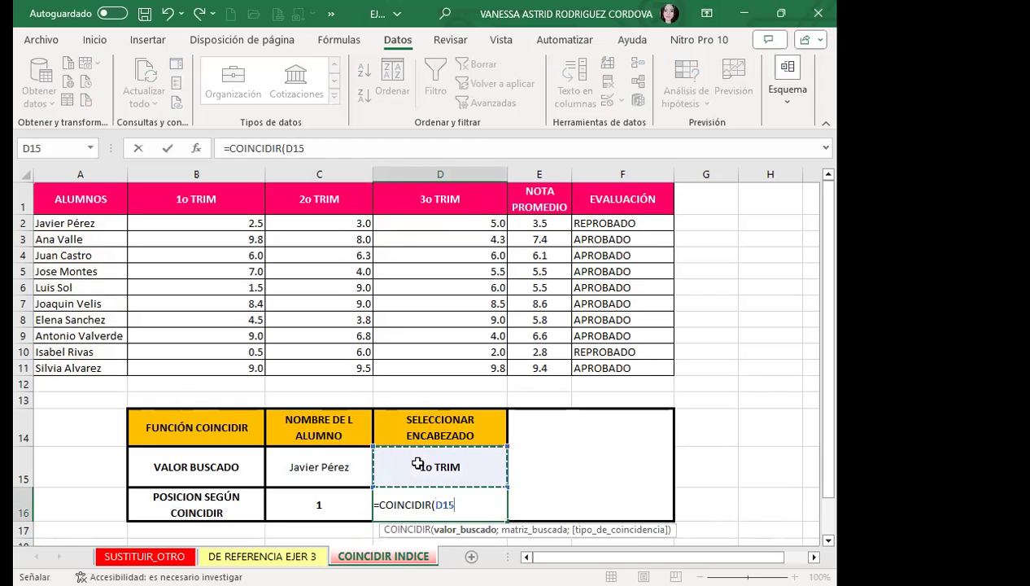
pyautogui.write(';')
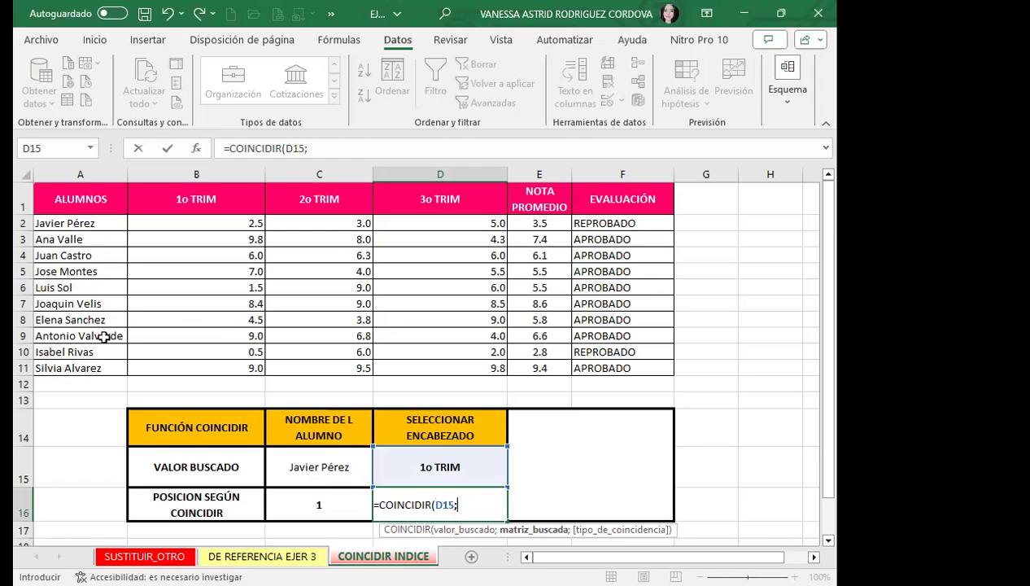
pyautogui.moveTo(84, 190); pyautogui.dragTo(244, 203)
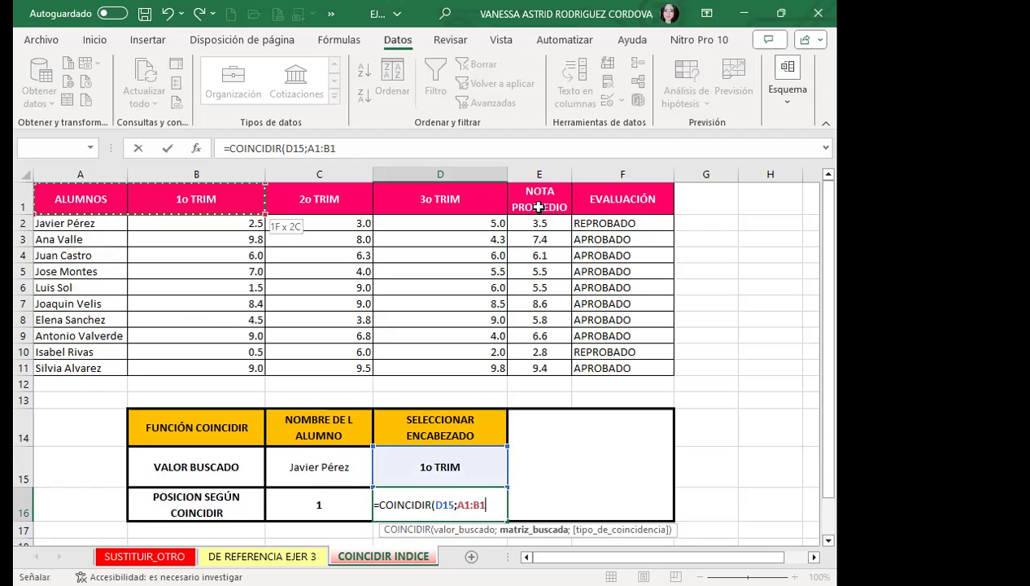
pyautogui.moveTo(539, 206); pyautogui.dragTo(620, 204)
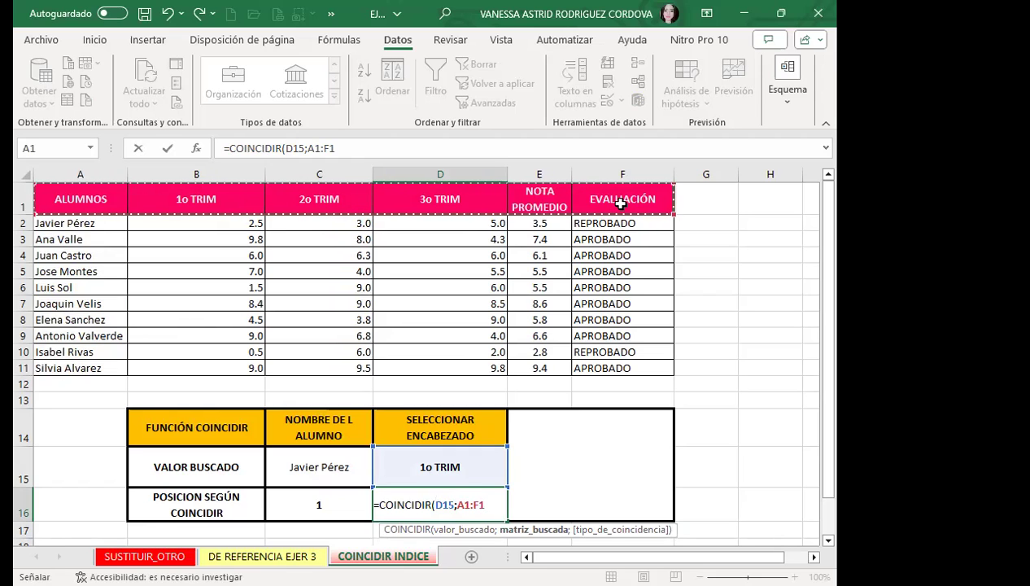
pyautogui.write(';0')
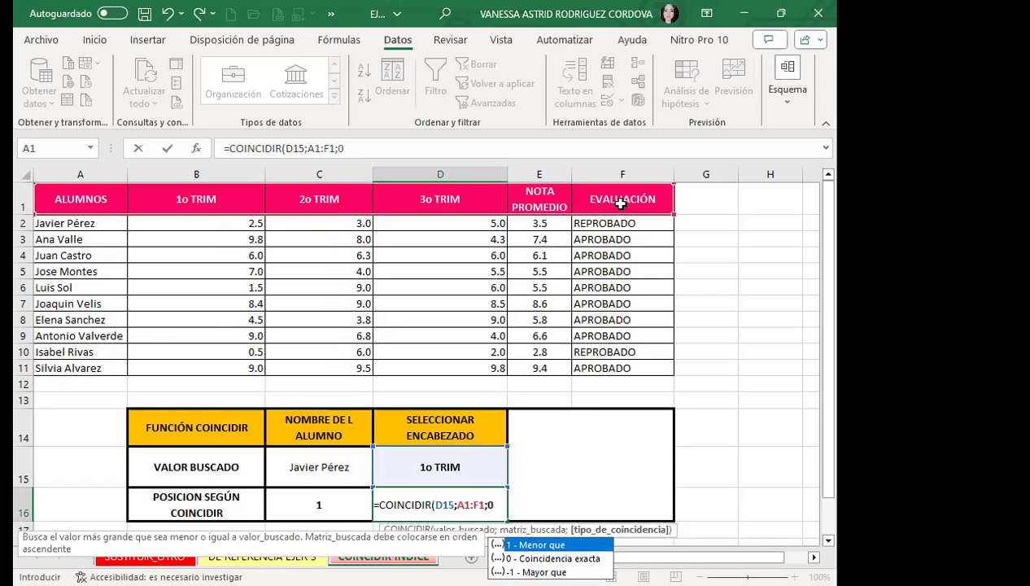
pyautogui.write(')')
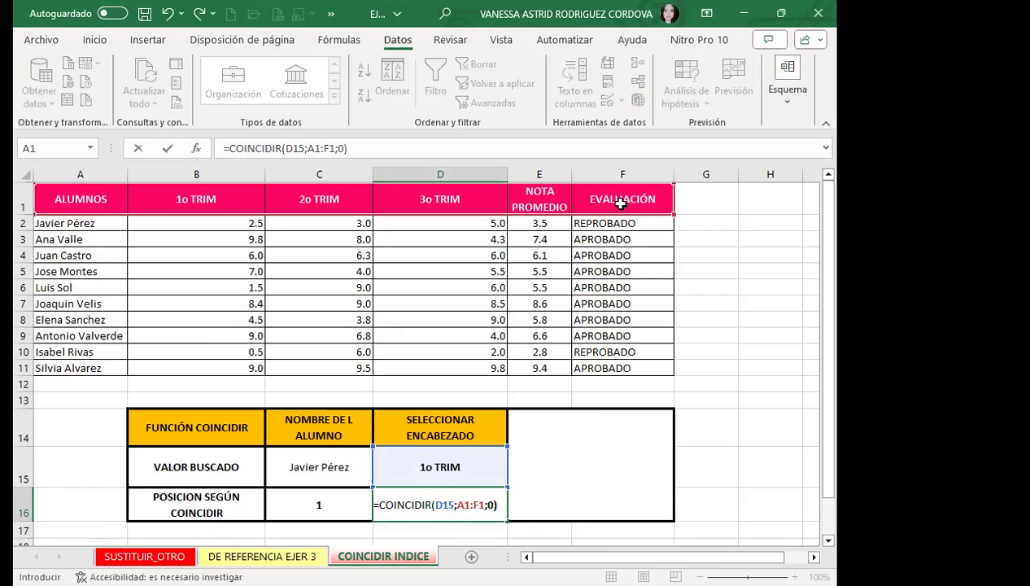
pyautogui.press('Return')
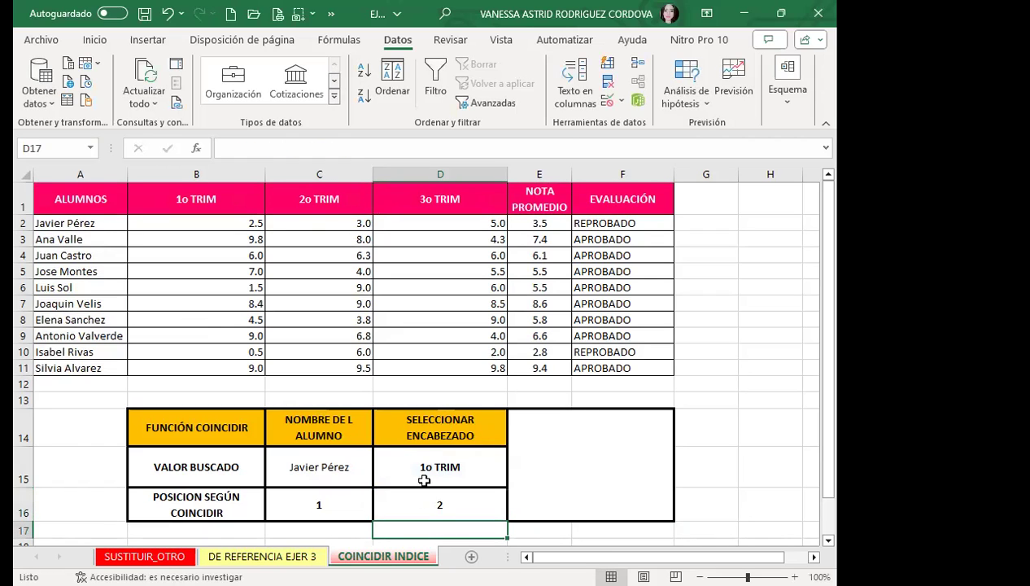
pyautogui.click(424, 503)
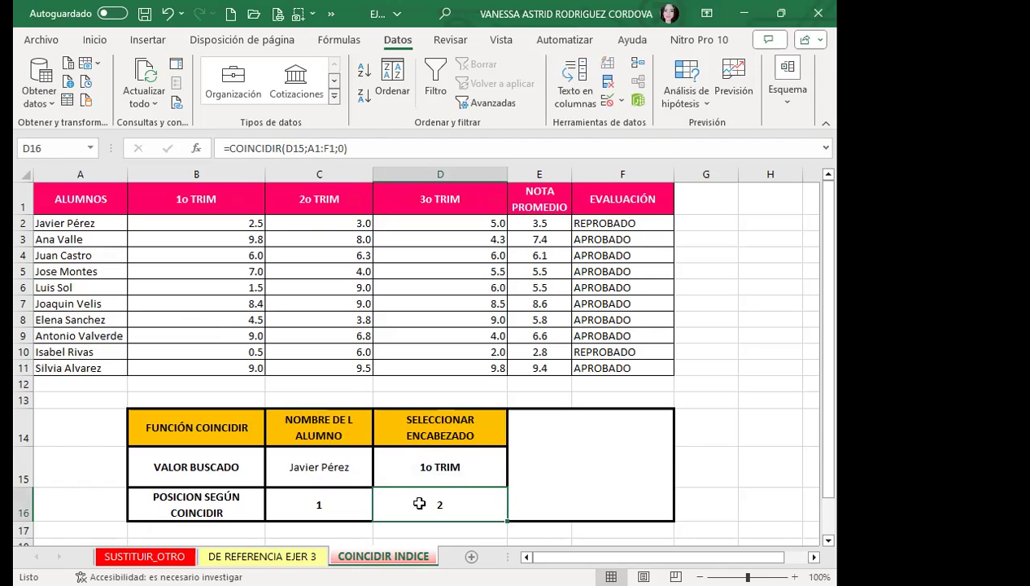
pyautogui.click(339, 498)
pyautogui.click(389, 497)
pyautogui.click(316, 499)
pyautogui.click(405, 504)
pyautogui.scroll(-1, 409, 505)
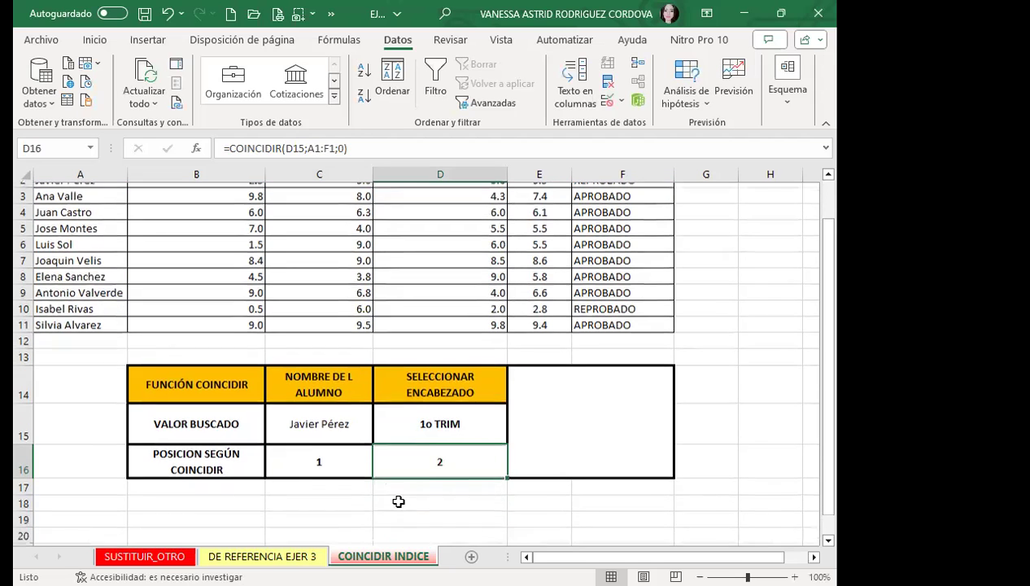
pyautogui.click(318, 456)
pyautogui.click(389, 460)
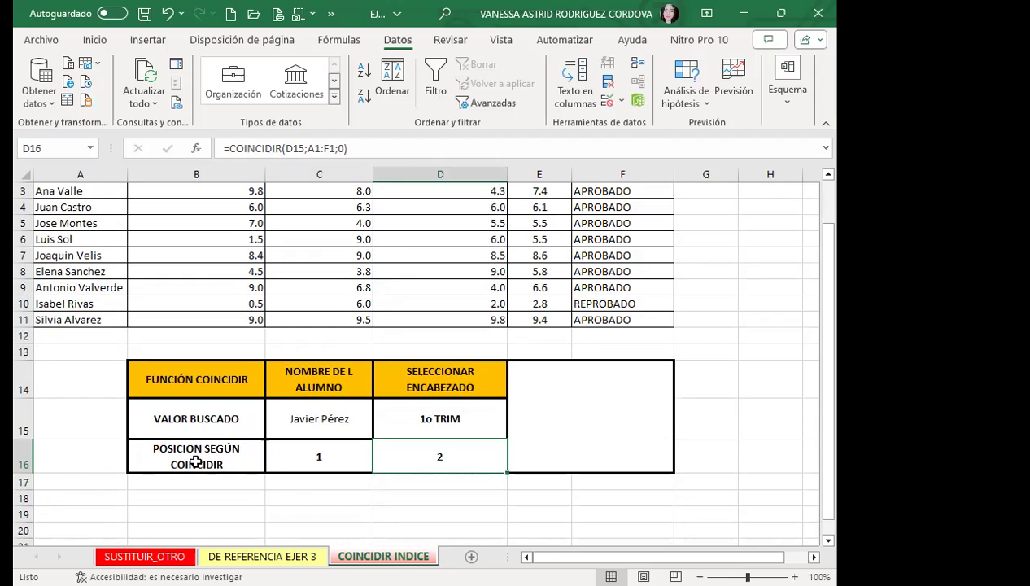
pyautogui.click(293, 455)
pyautogui.click(413, 455)
pyautogui.click(337, 456)
pyautogui.click(456, 456)
pyautogui.click(333, 456)
pyautogui.click(398, 457)
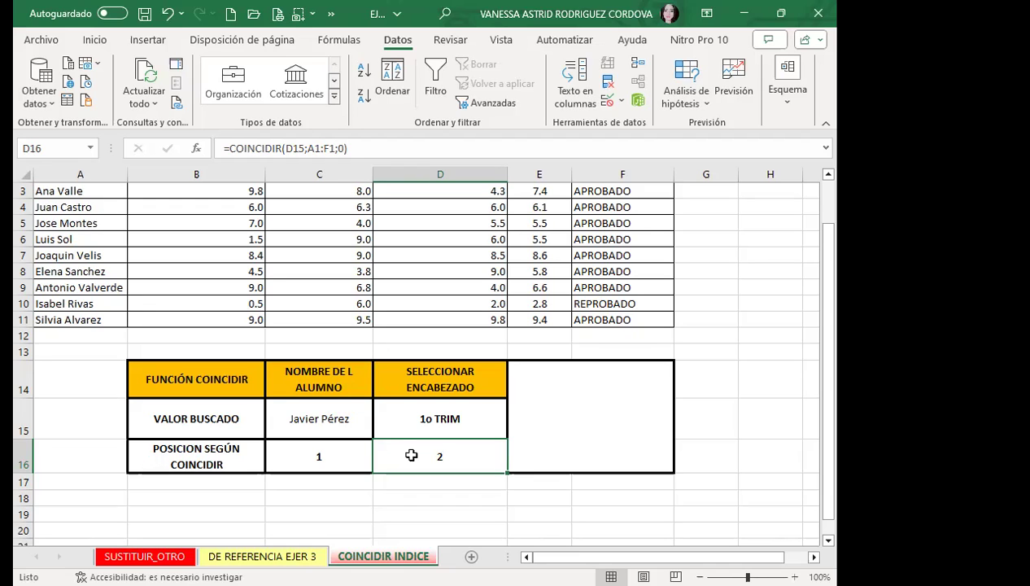
# - Start an INDICE formula in merged cell E14 using the grades table A1:F11 as the array
pyautogui.click(566, 432)
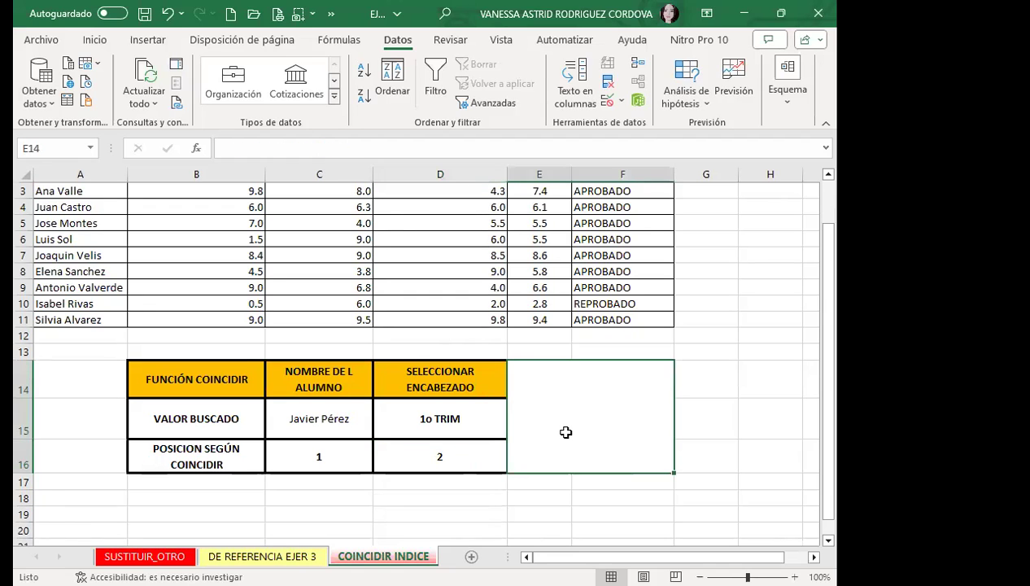
pyautogui.write('=')
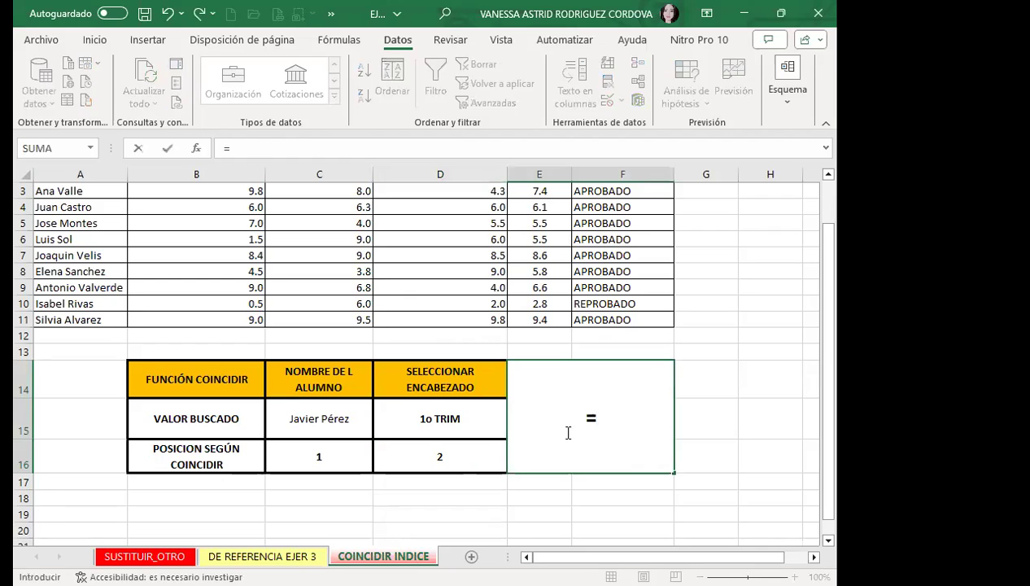
pyautogui.write('I')
pyautogui.write('NDI')
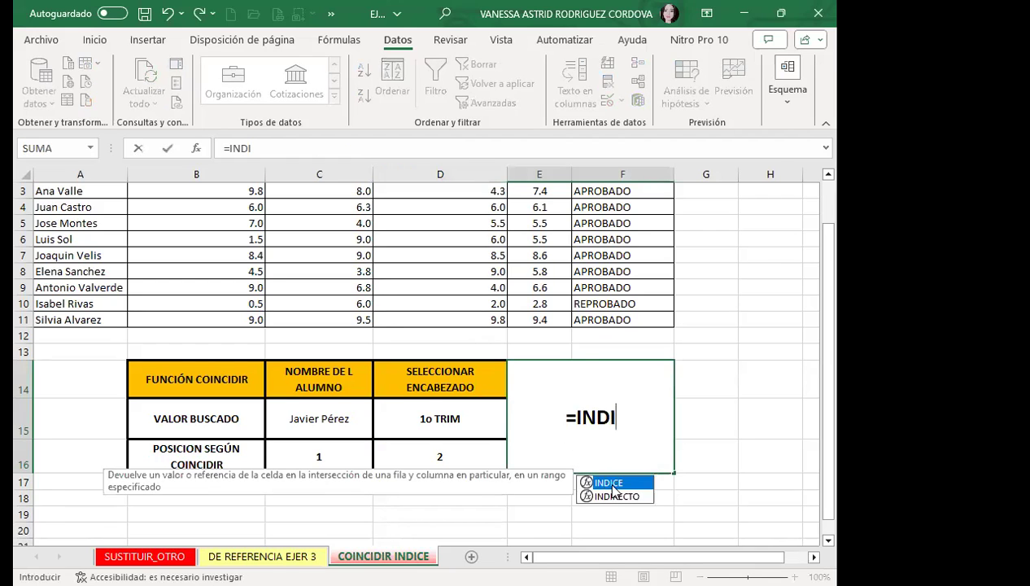
pyautogui.press('Tab')
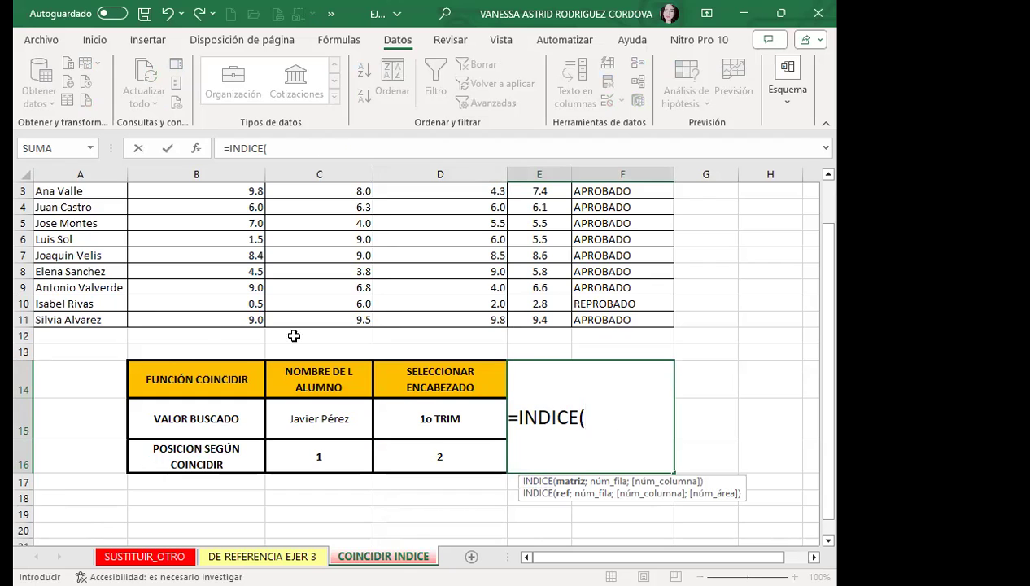
pyautogui.scroll(1, 120, 304)
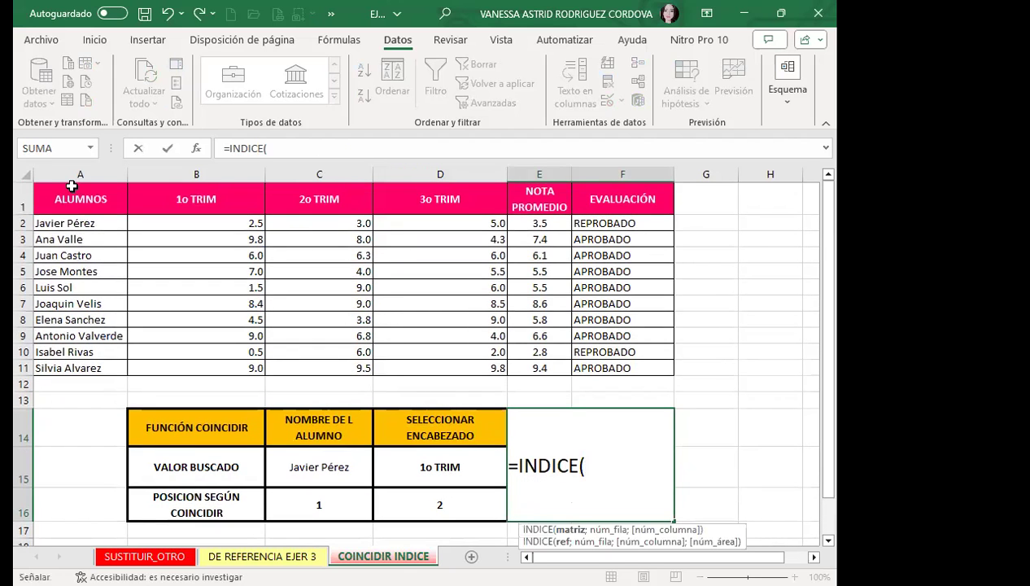
pyautogui.moveTo(73, 189); pyautogui.dragTo(268, 210)
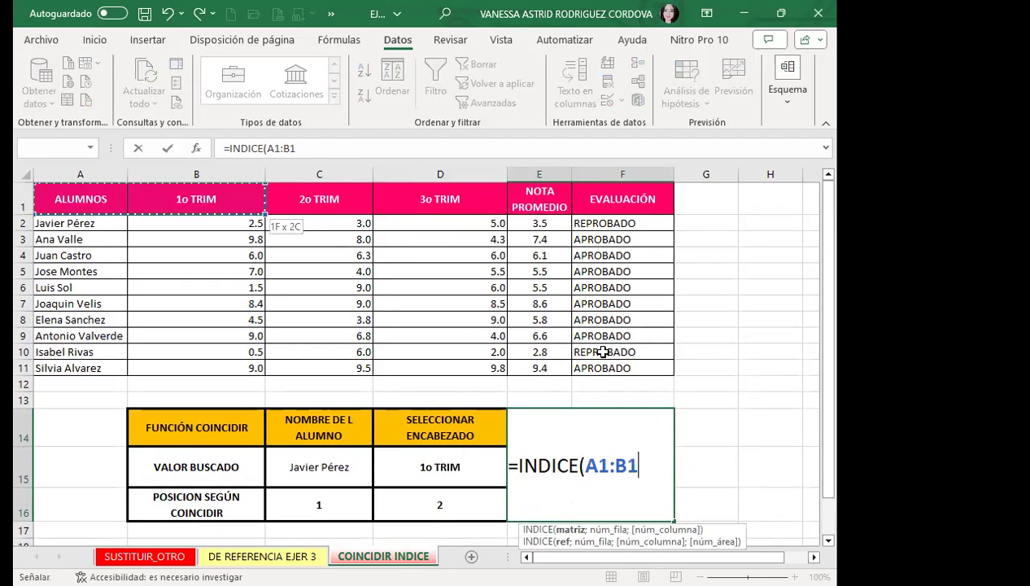
pyautogui.moveTo(602, 351); pyautogui.dragTo(598, 367)
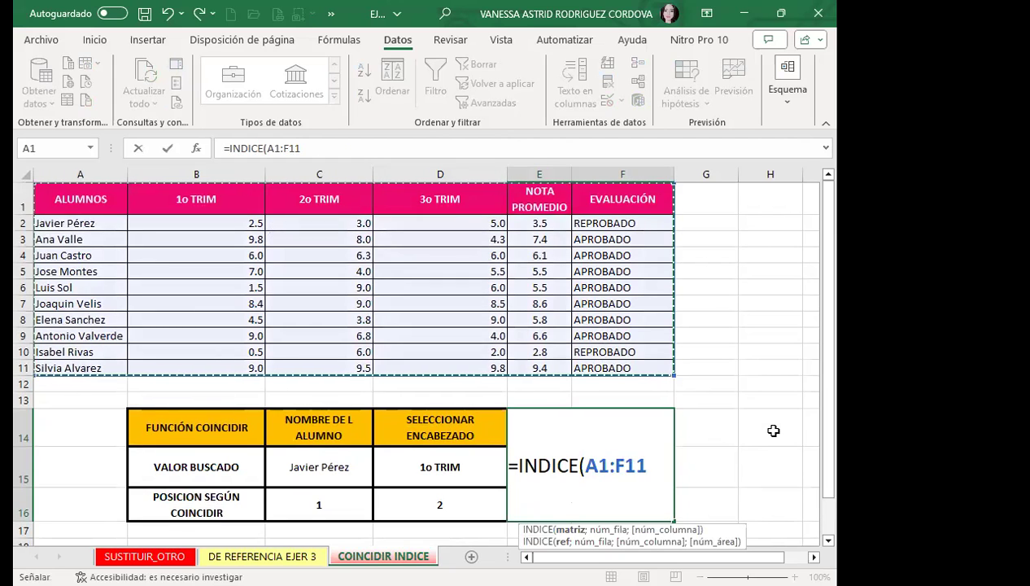
pyautogui.scroll(-1, 765, 430)
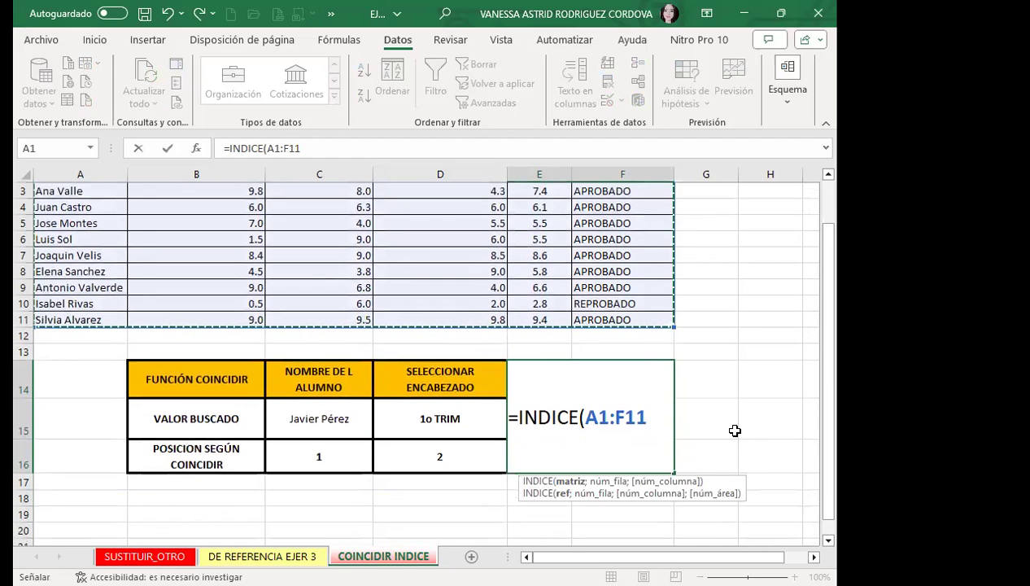
pyautogui.write(';')
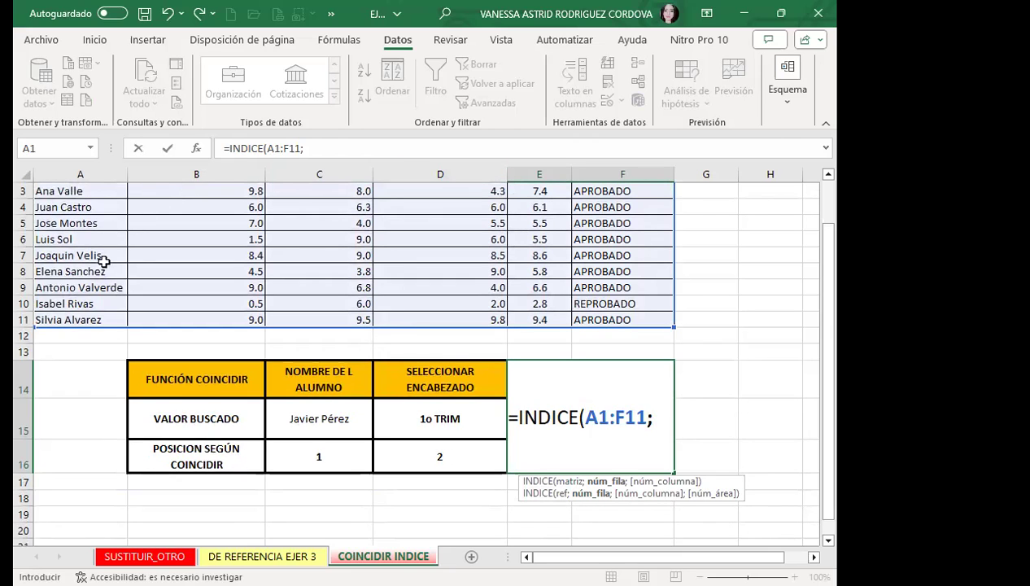
# - Use C16 as the row number and D16 as the column number, completing =INDICE(A1:F11;C16;D16)
pyautogui.click(307, 456)
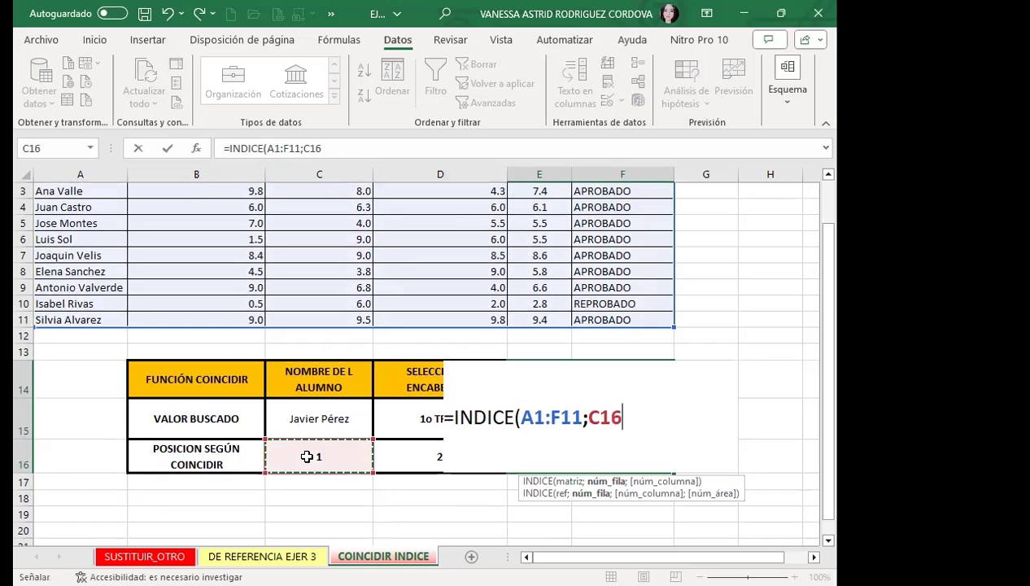
pyautogui.write(';')
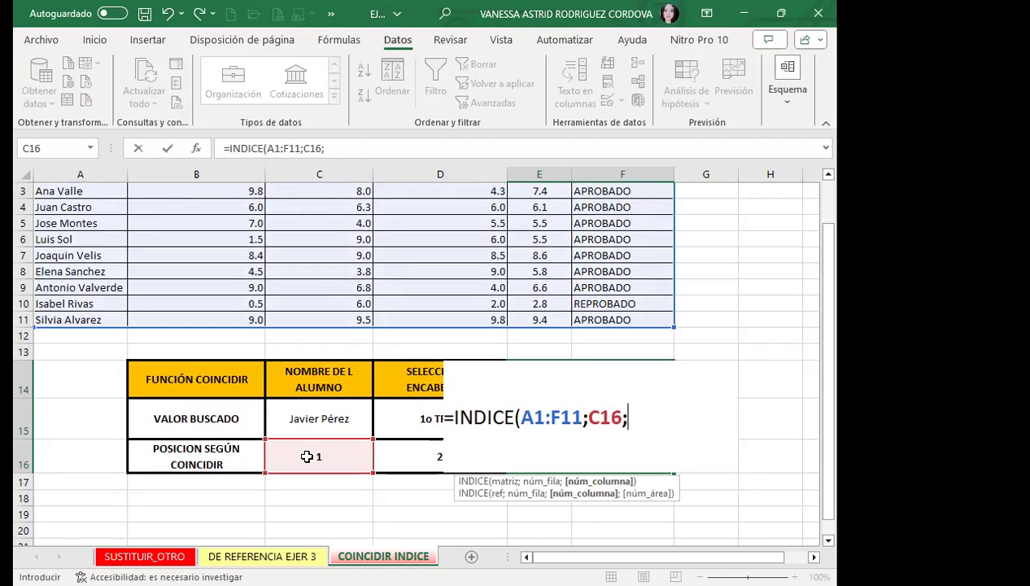
pyautogui.click(413, 458)
pyautogui.write(')')
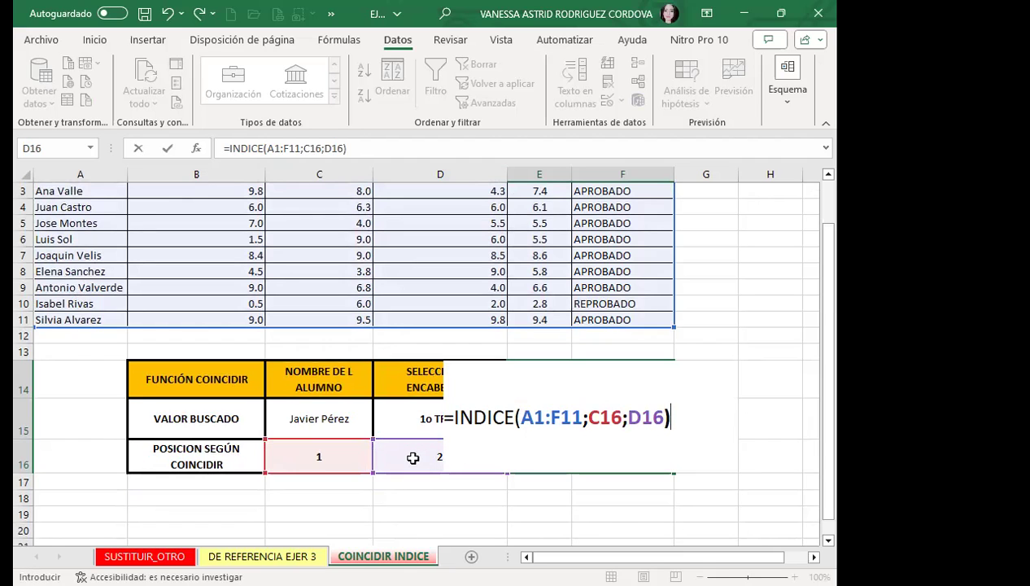
pyautogui.press('Return')
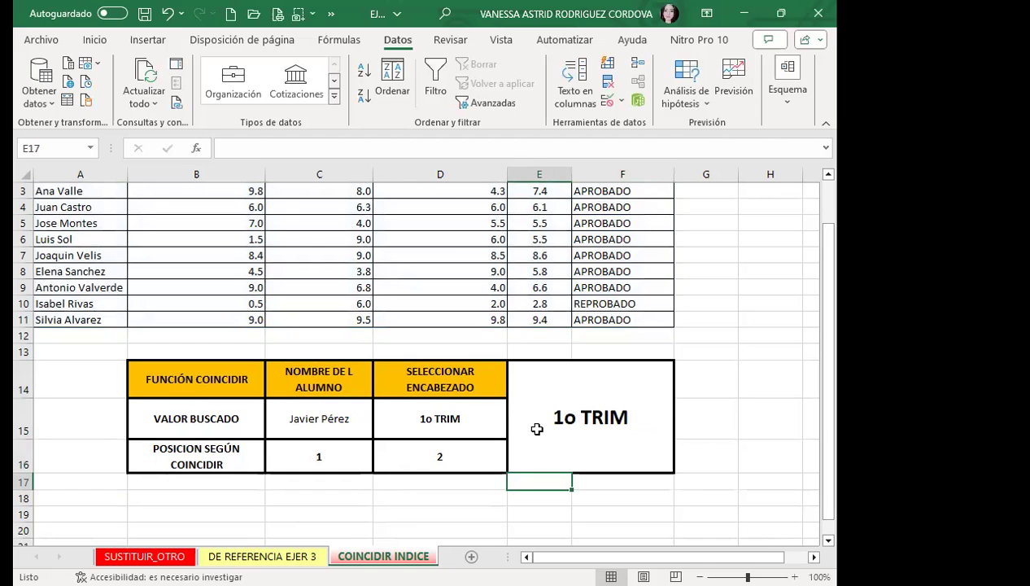
pyautogui.click(537, 428)
pyautogui.click(473, 423)
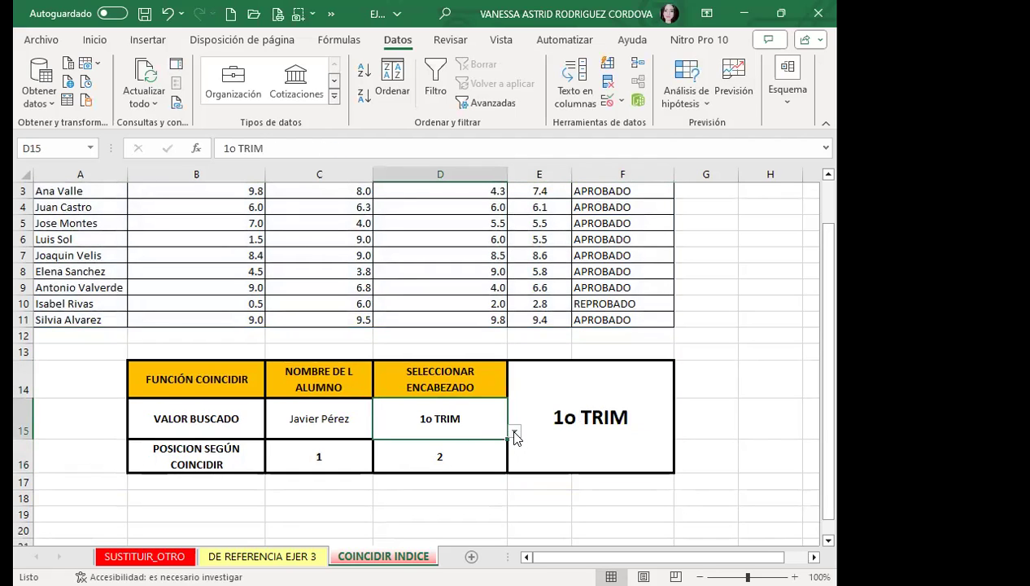
pyautogui.click(514, 431)
pyautogui.click(402, 483)
pyautogui.click(359, 429)
pyautogui.click(380, 431)
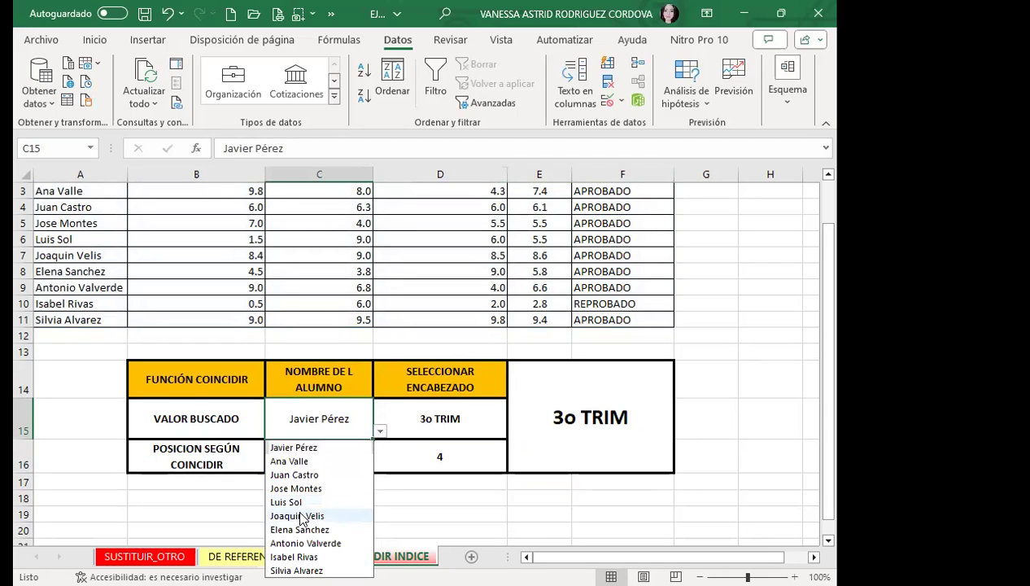
pyautogui.click(299, 515)
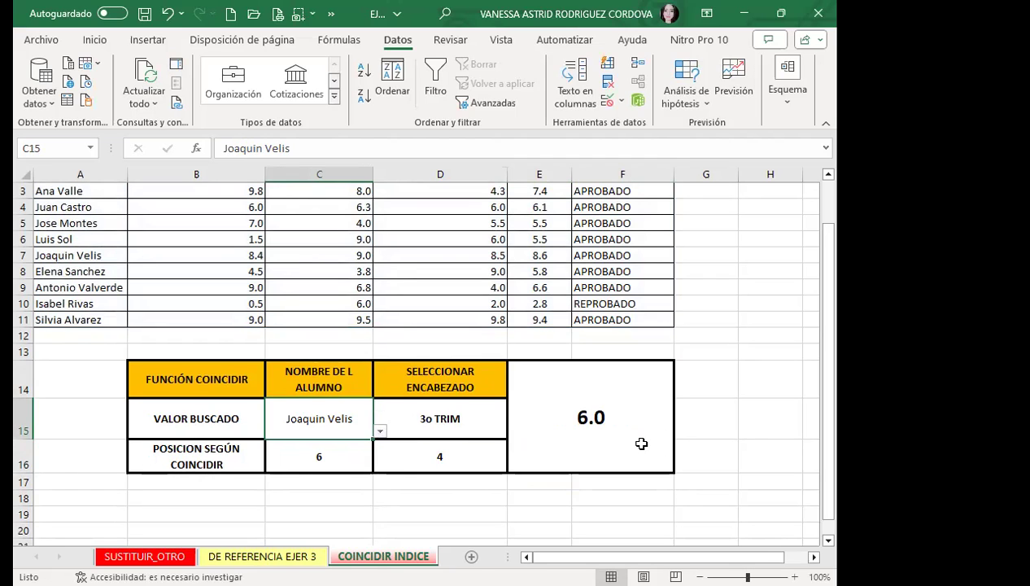
# - Switch D15's heading to NOTA PROMEDIO, then to EVALUACIÓN so E14 shows APROBADO
pyautogui.click(449, 427)
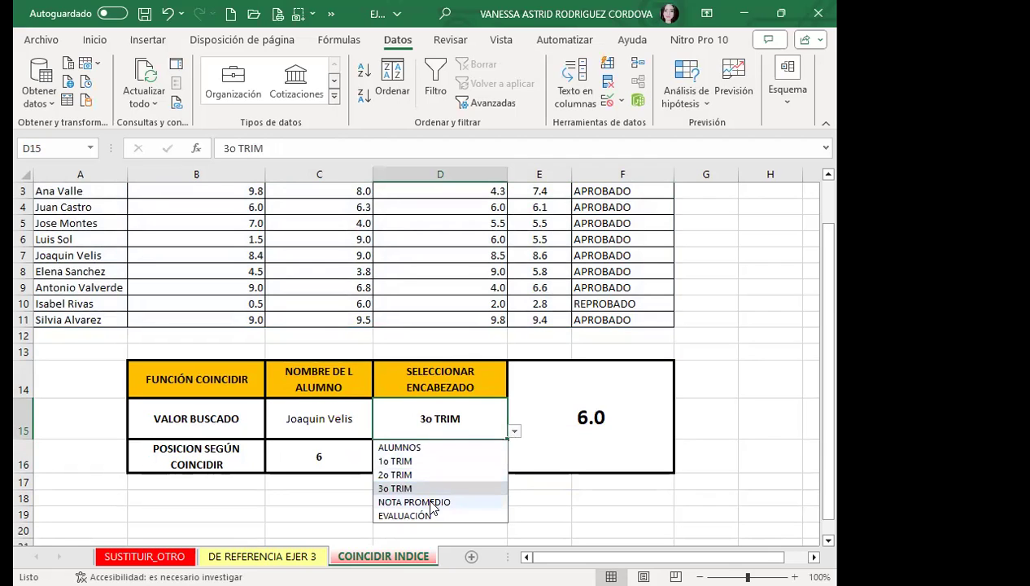
pyautogui.click(437, 502)
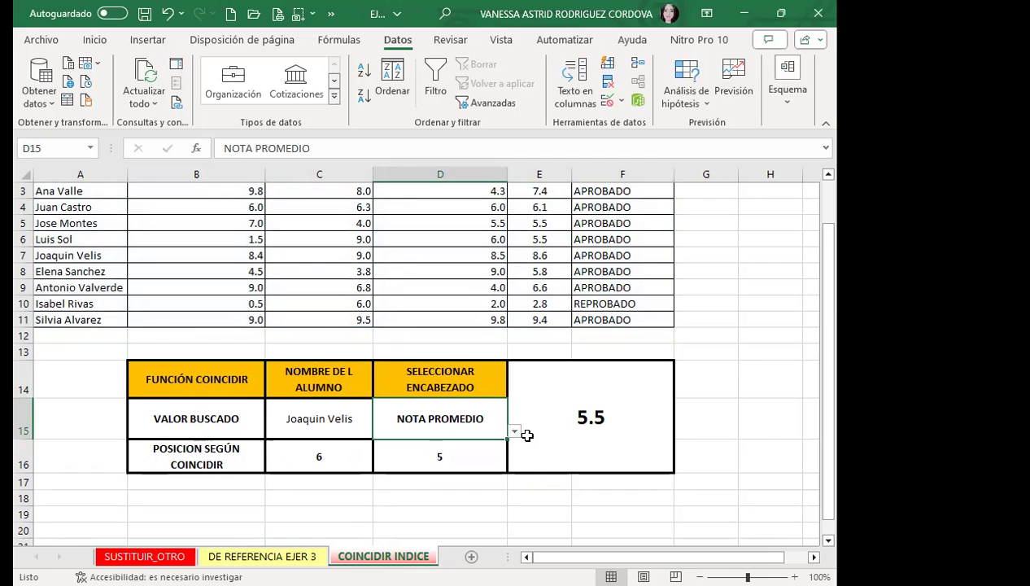
pyautogui.click(514, 434)
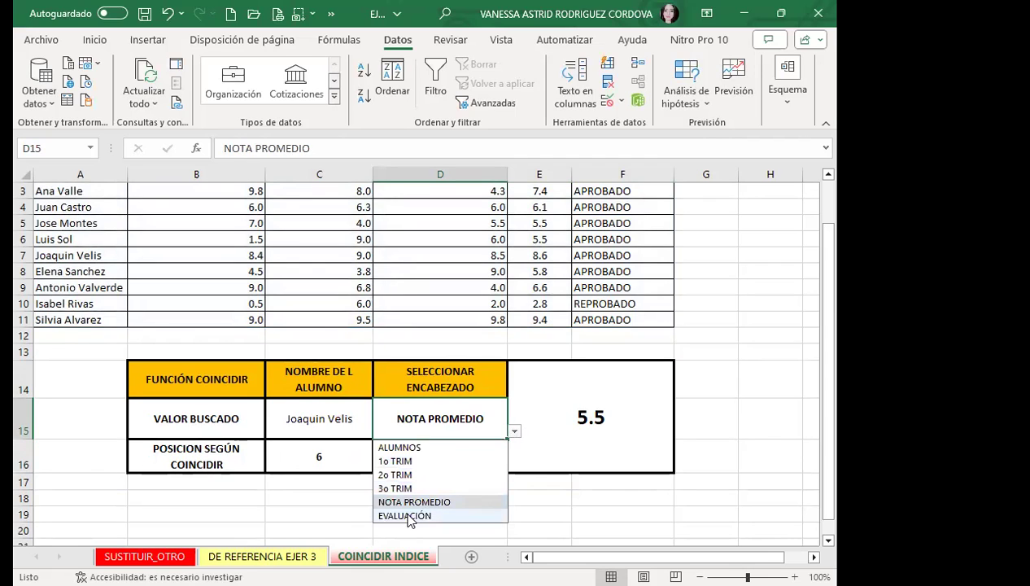
pyautogui.click(407, 514)
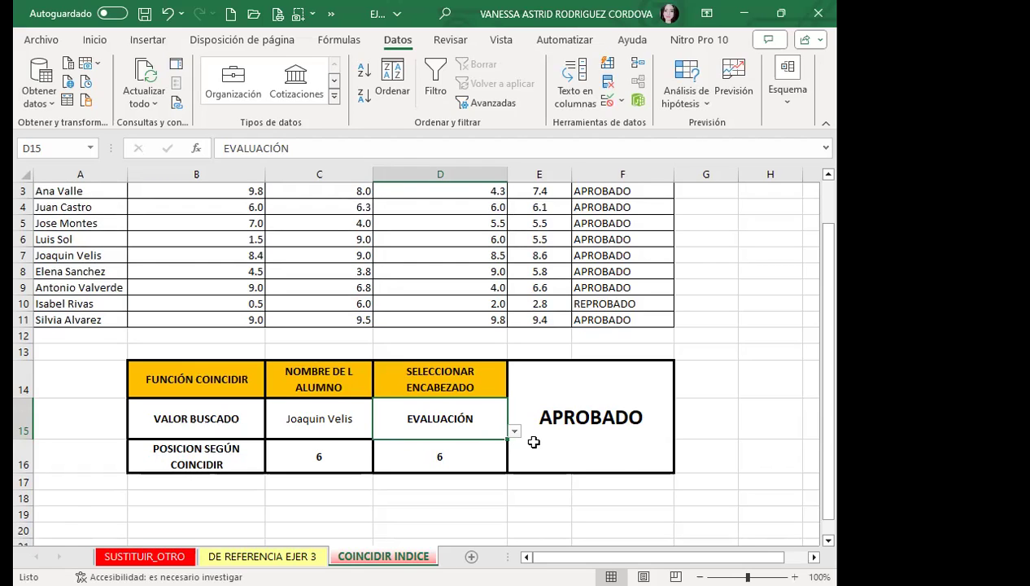
pyautogui.click(355, 434)
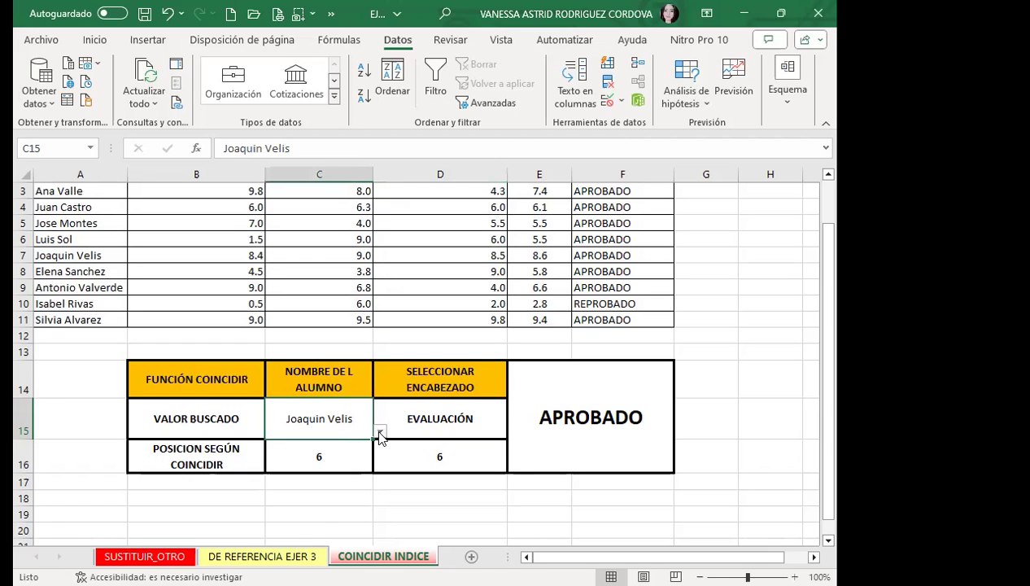
pyautogui.click(379, 432)
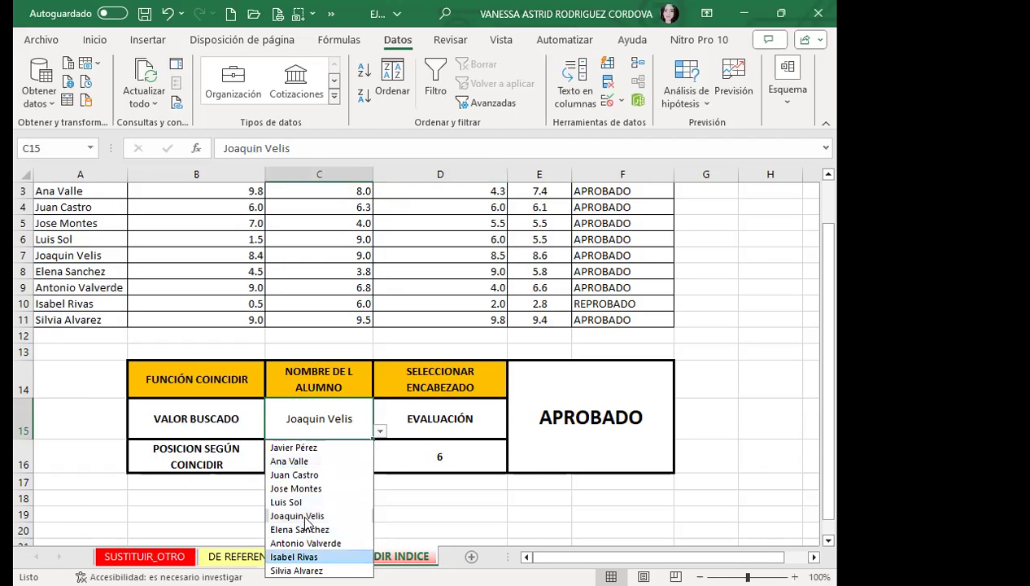
pyautogui.click(309, 557)
pyautogui.click(472, 421)
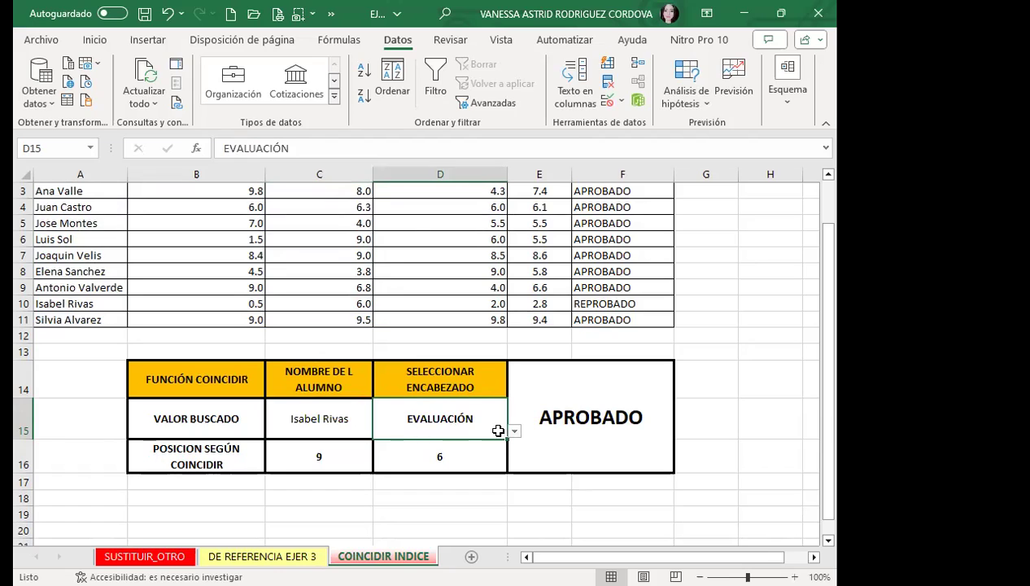
pyautogui.click(515, 432)
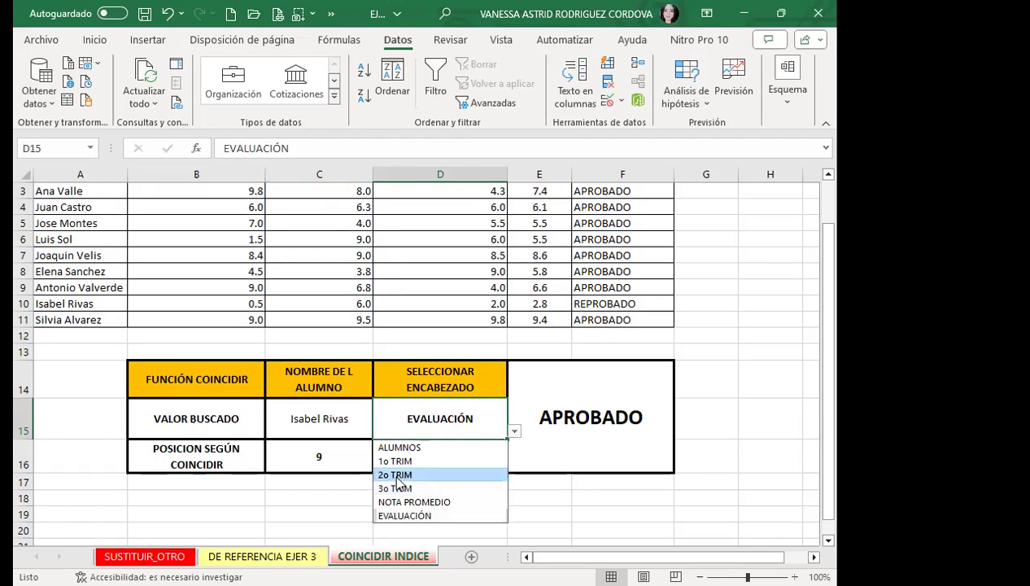
pyautogui.click(398, 472)
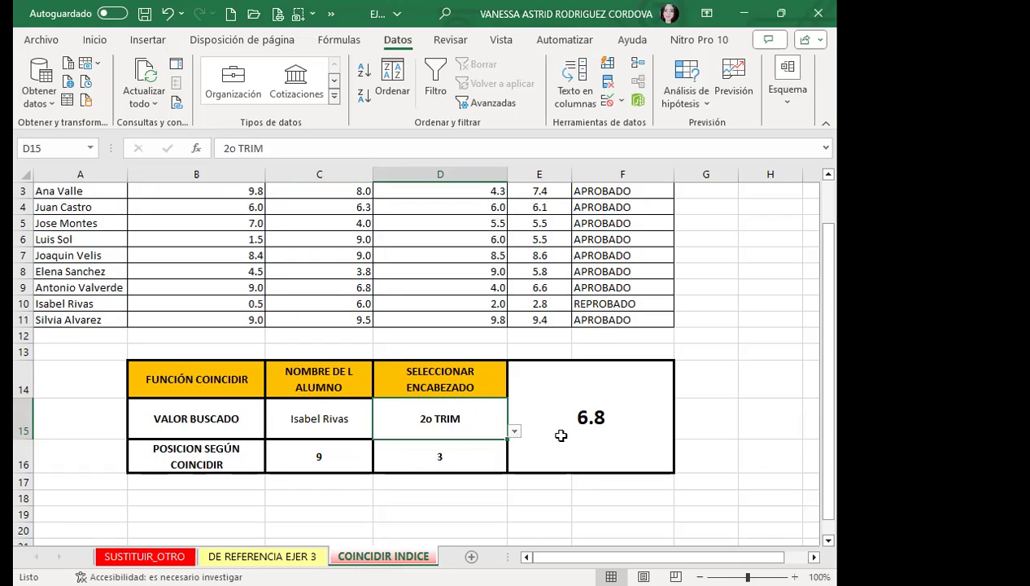
pyautogui.click(515, 432)
pyautogui.click(419, 497)
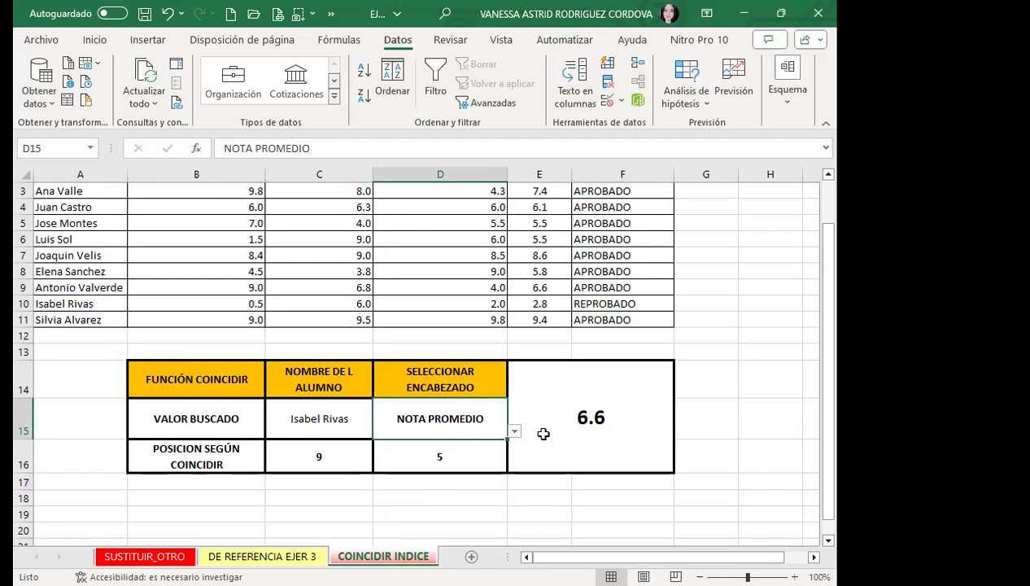
pyautogui.click(515, 431)
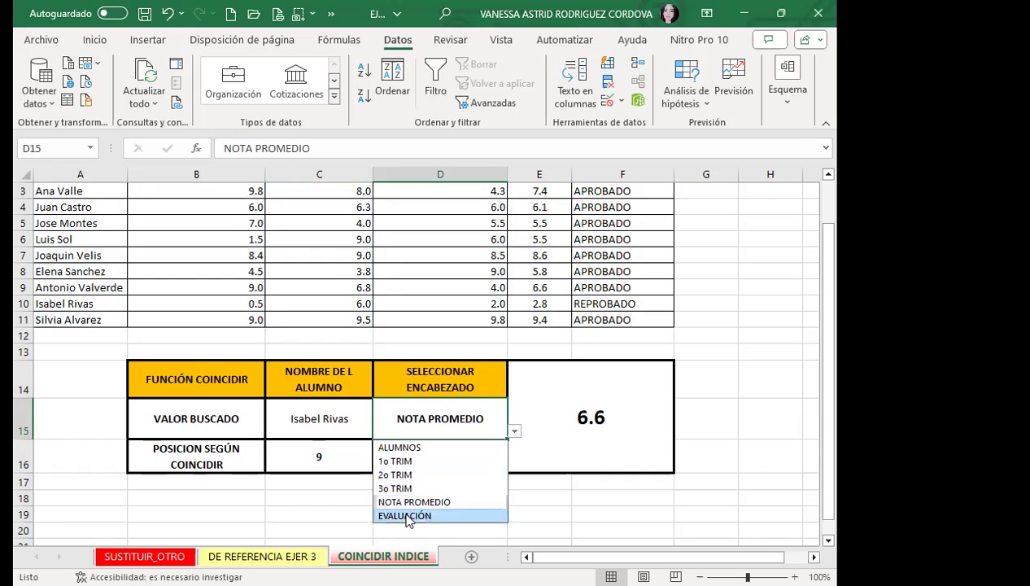
pyautogui.click(443, 514)
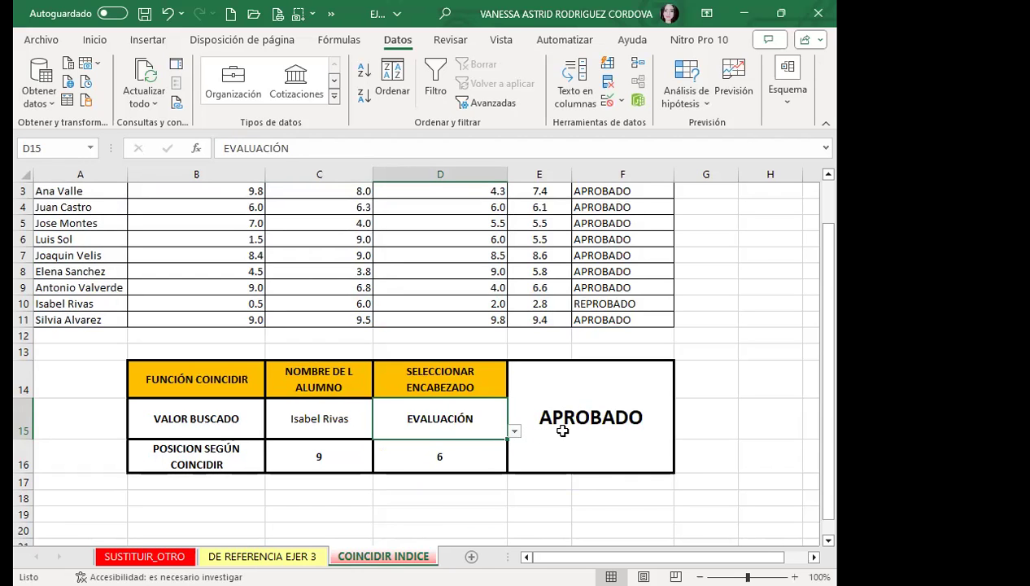
pyautogui.scroll(-2, 567, 440)
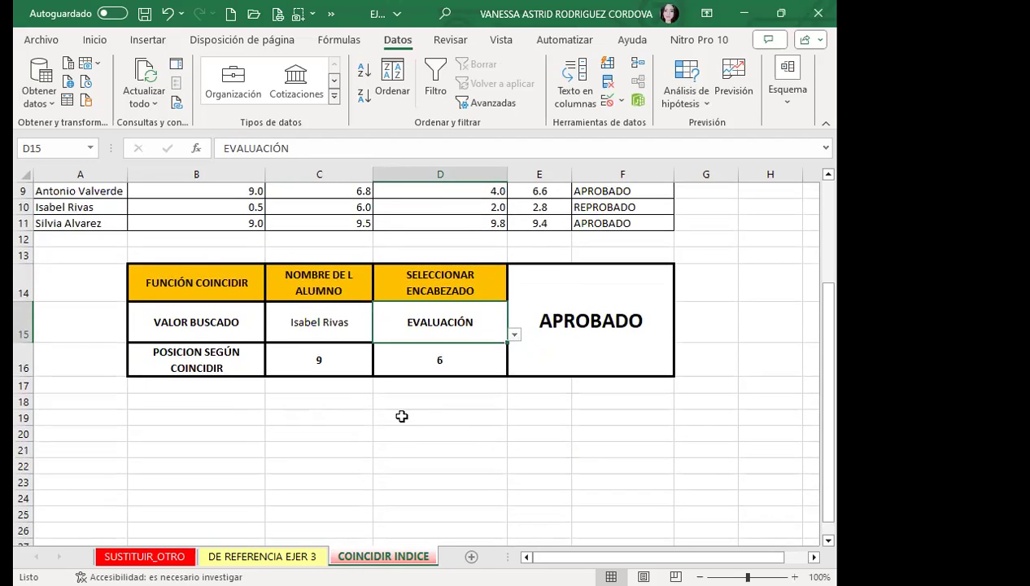
pyautogui.scroll(-1, 402, 416)
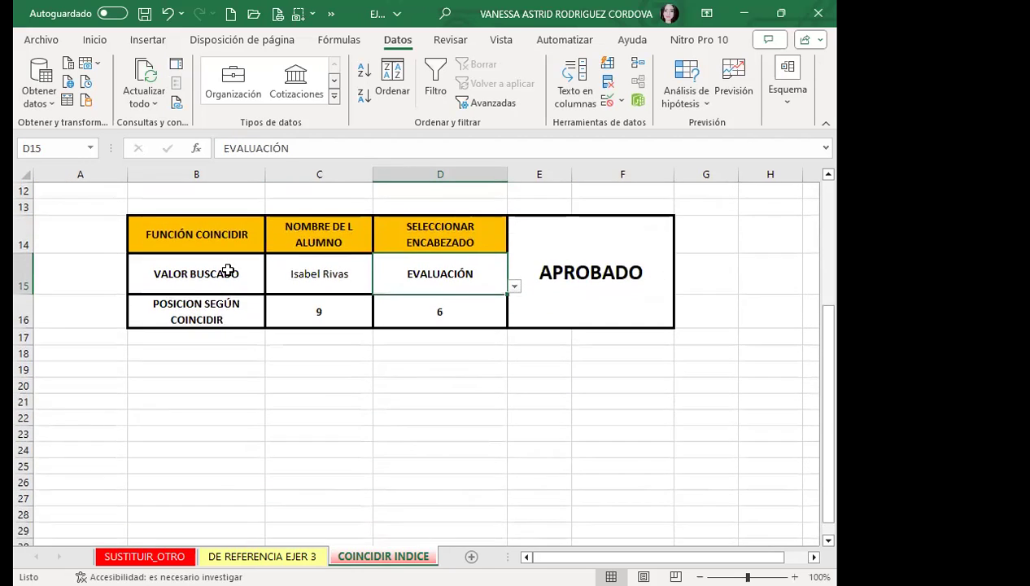
pyautogui.click(303, 281)
pyautogui.click(379, 286)
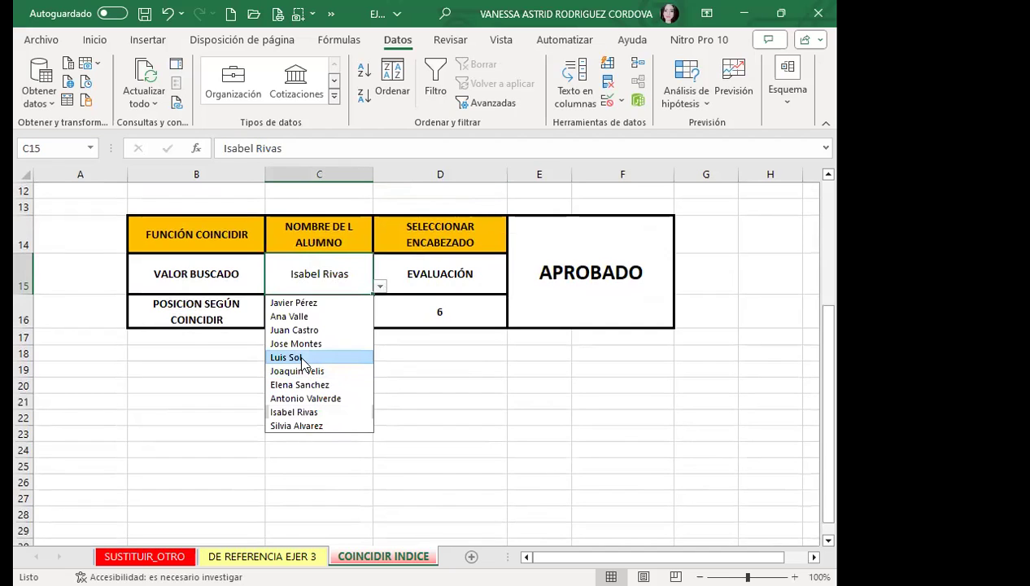
pyautogui.click(302, 353)
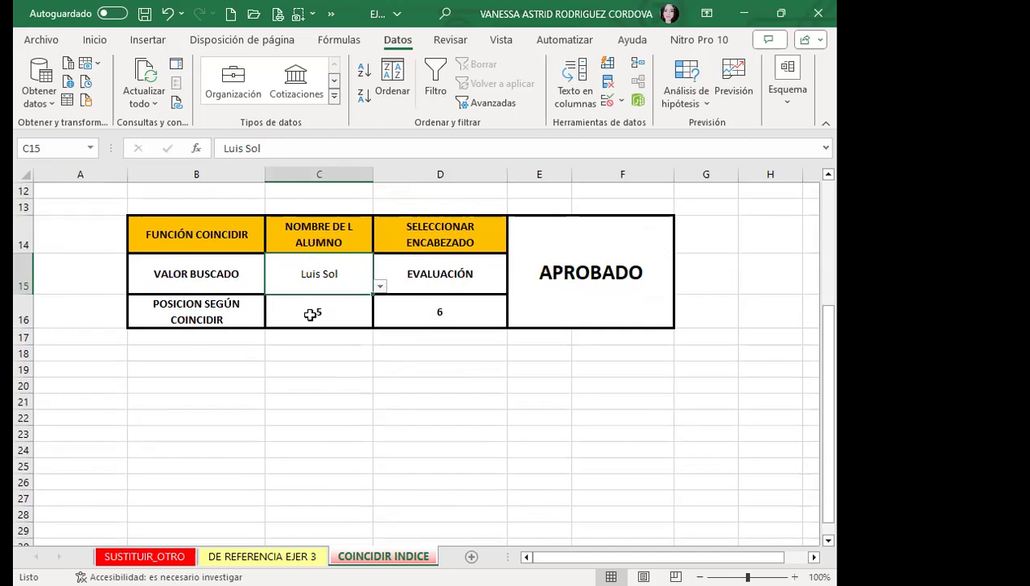
pyautogui.click(439, 271)
pyautogui.click(514, 287)
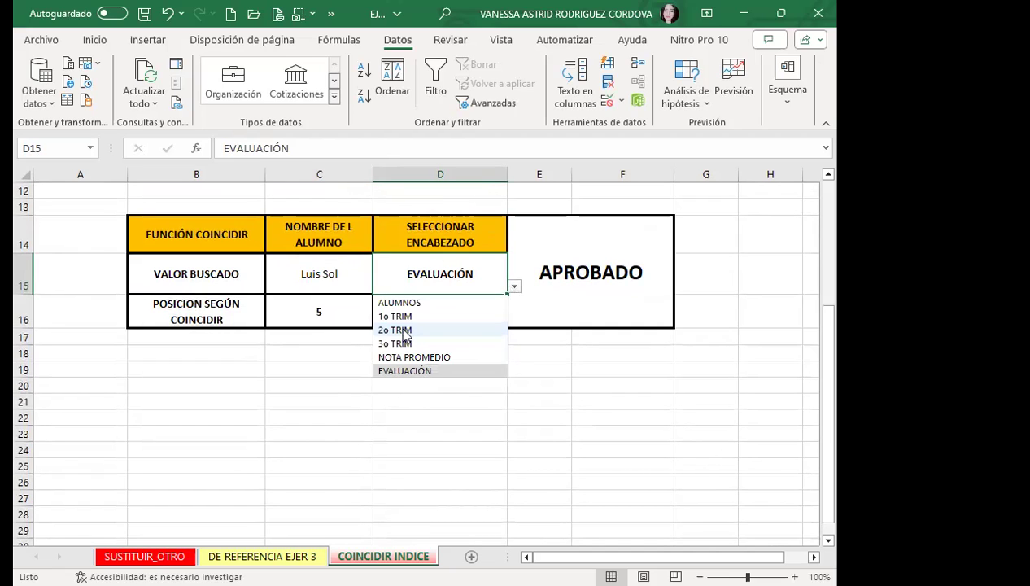
pyautogui.click(411, 342)
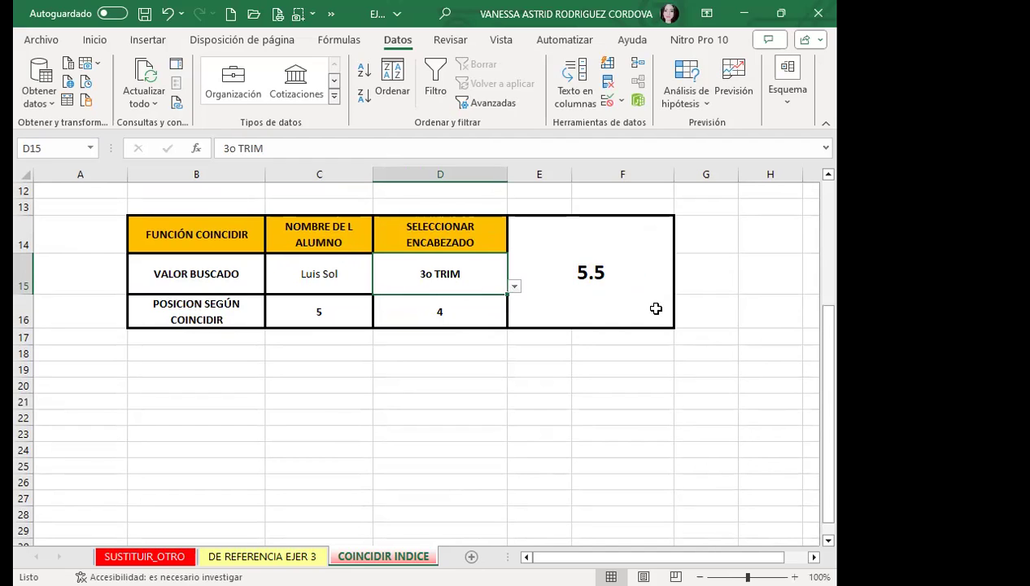
# - Make the E14 result red and 36 points, enlarging to 48 before reducing
pyautogui.click(591, 301)
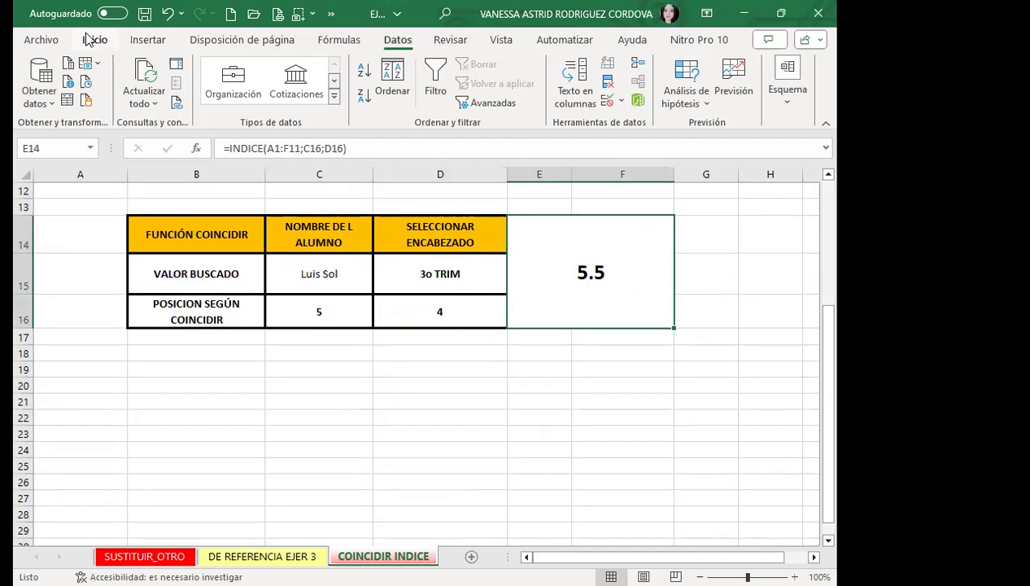
pyautogui.click(93, 39)
pyautogui.click(173, 101)
pyautogui.click(180, 83)
pyautogui.click(180, 84)
pyautogui.click(180, 84)
pyautogui.click(181, 83)
pyautogui.click(180, 84)
pyautogui.click(181, 83)
pyautogui.click(201, 84)
pyautogui.click(201, 84)
# - Give E14 a grey fill, replacing the yellow-orange first tried
pyautogui.click(144, 103)
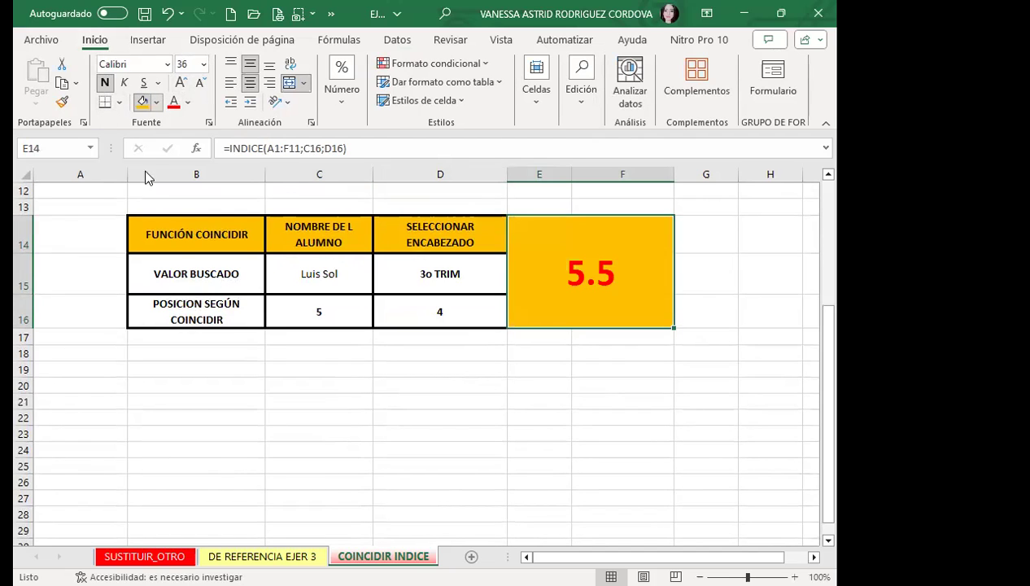
pyautogui.click(156, 102)
pyautogui.click(171, 173)
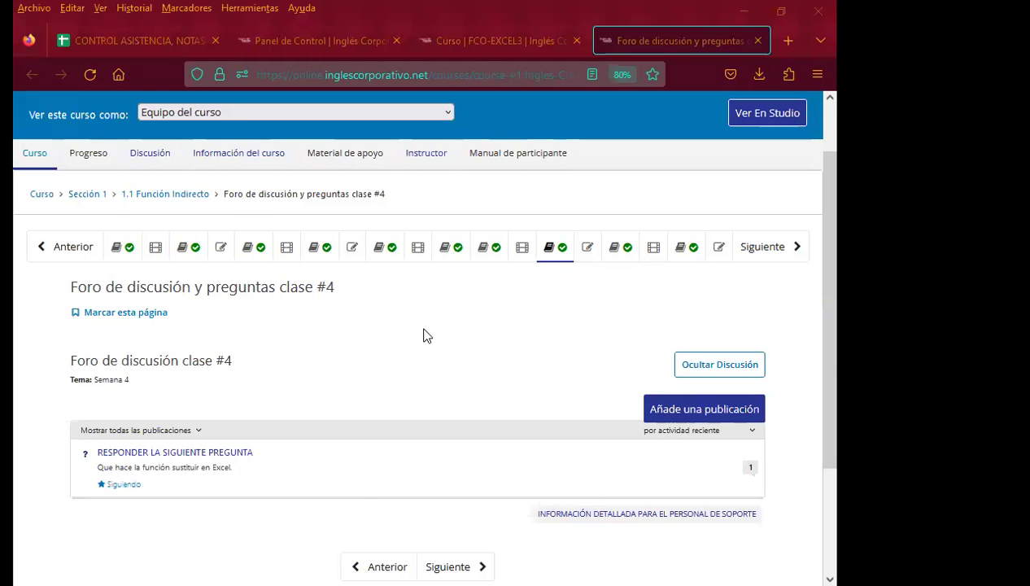
# - Scroll down the 'Foro de discusión y preguntas clase #4' page to its single posted question
pyautogui.scroll(-2, 506, 340)
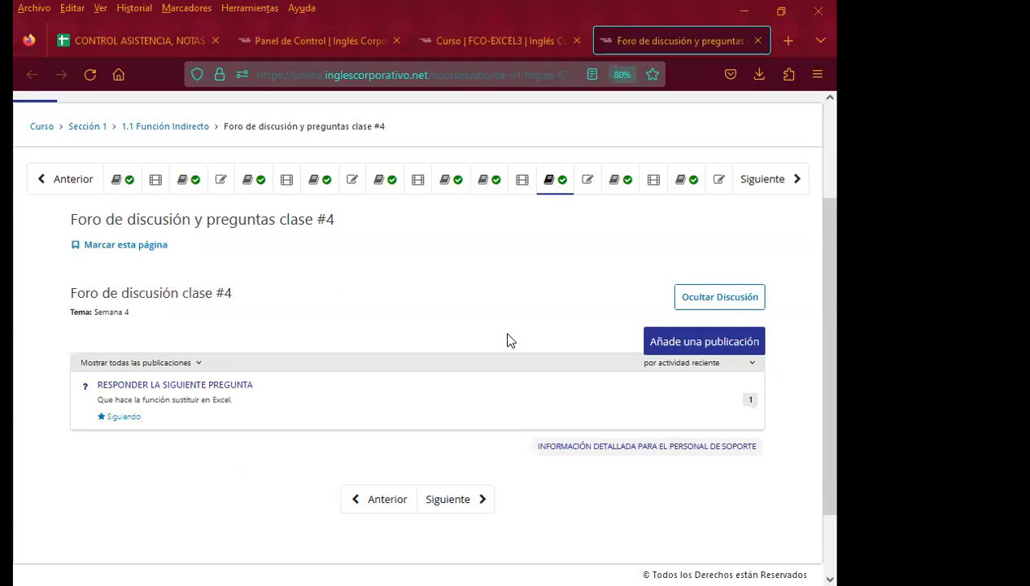
pyautogui.scroll(-2, 506, 340)
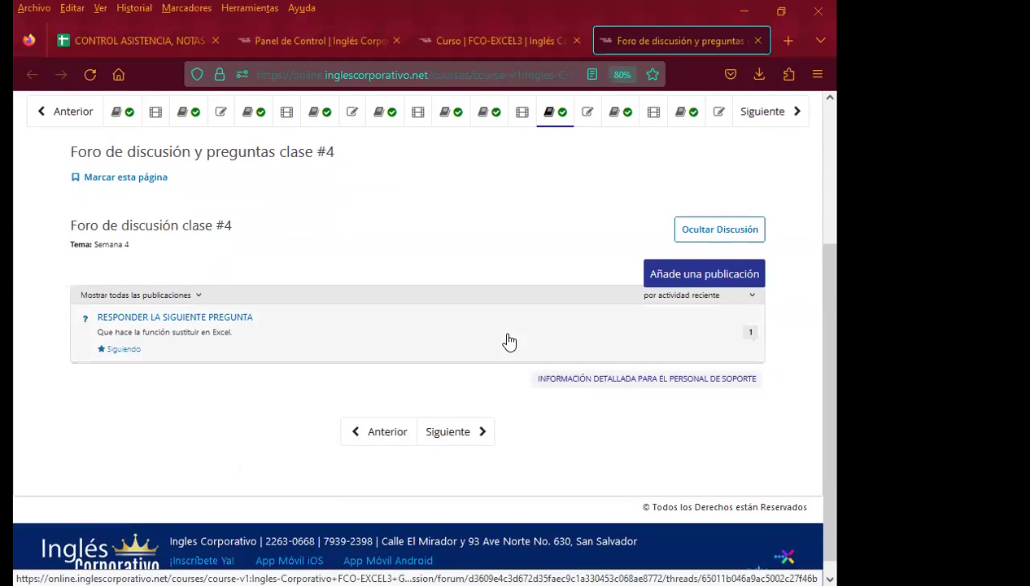